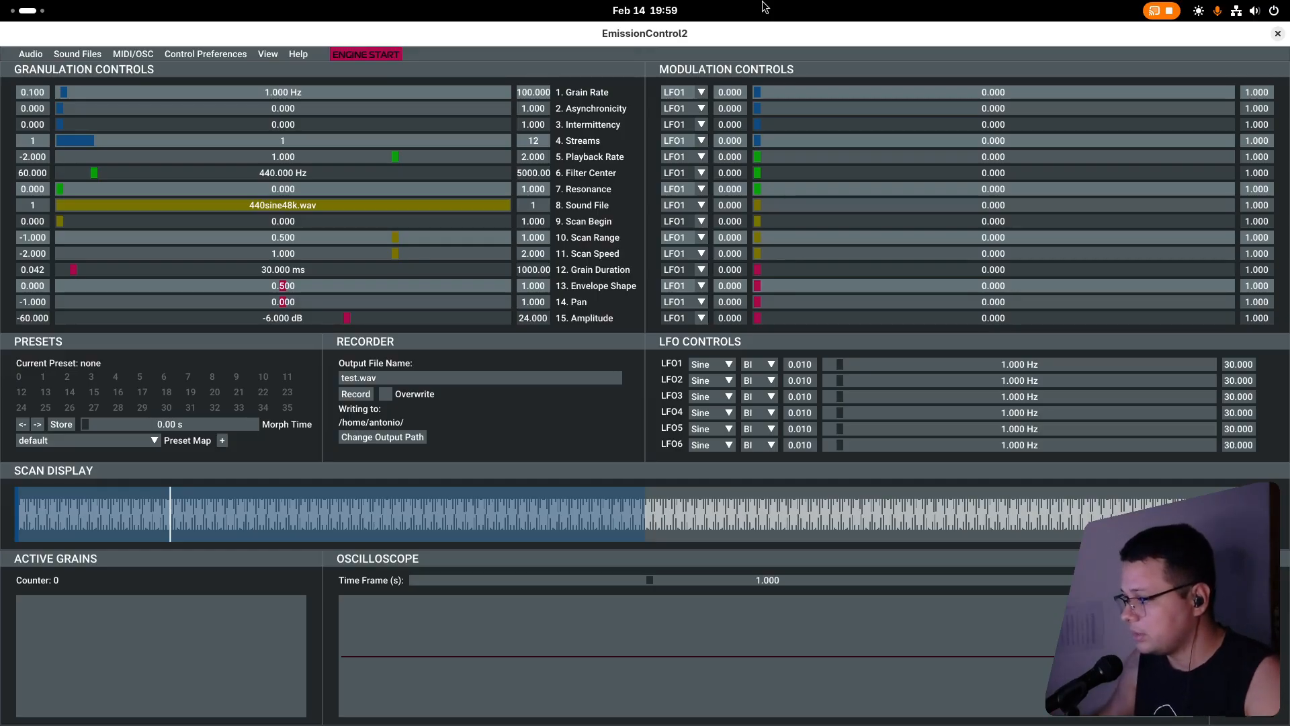
Switch to Firefox and review the Microsound book's MIT Press page and its Amazon listing.
key(super)
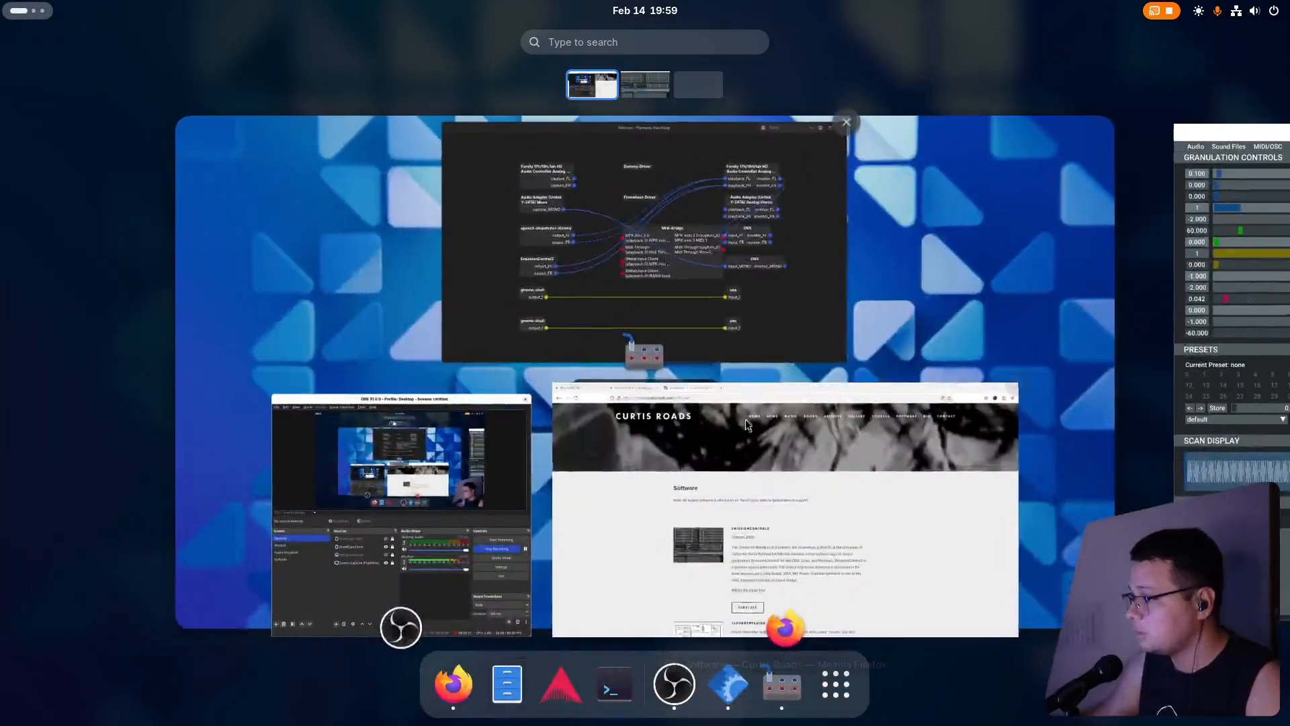
click(745, 418)
click(110, 35)
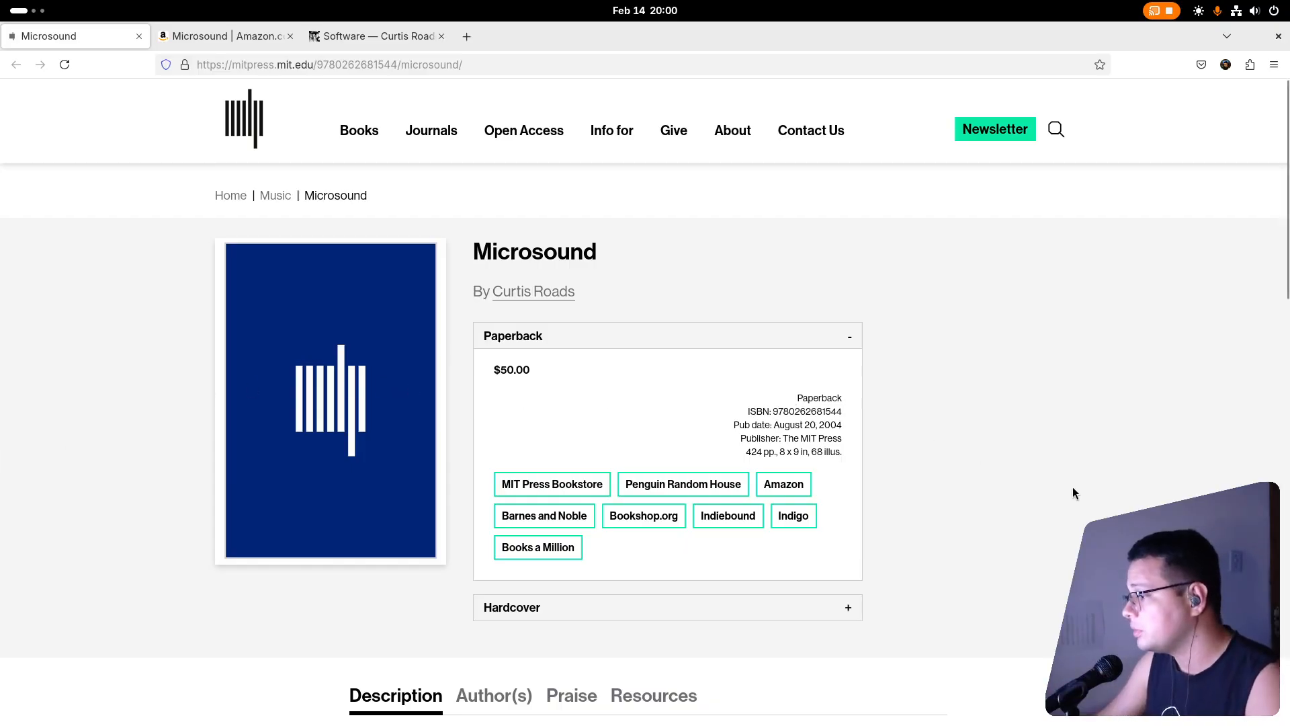
scroll(1204, 446, down, 2)
scroll(690, 264, down, 5)
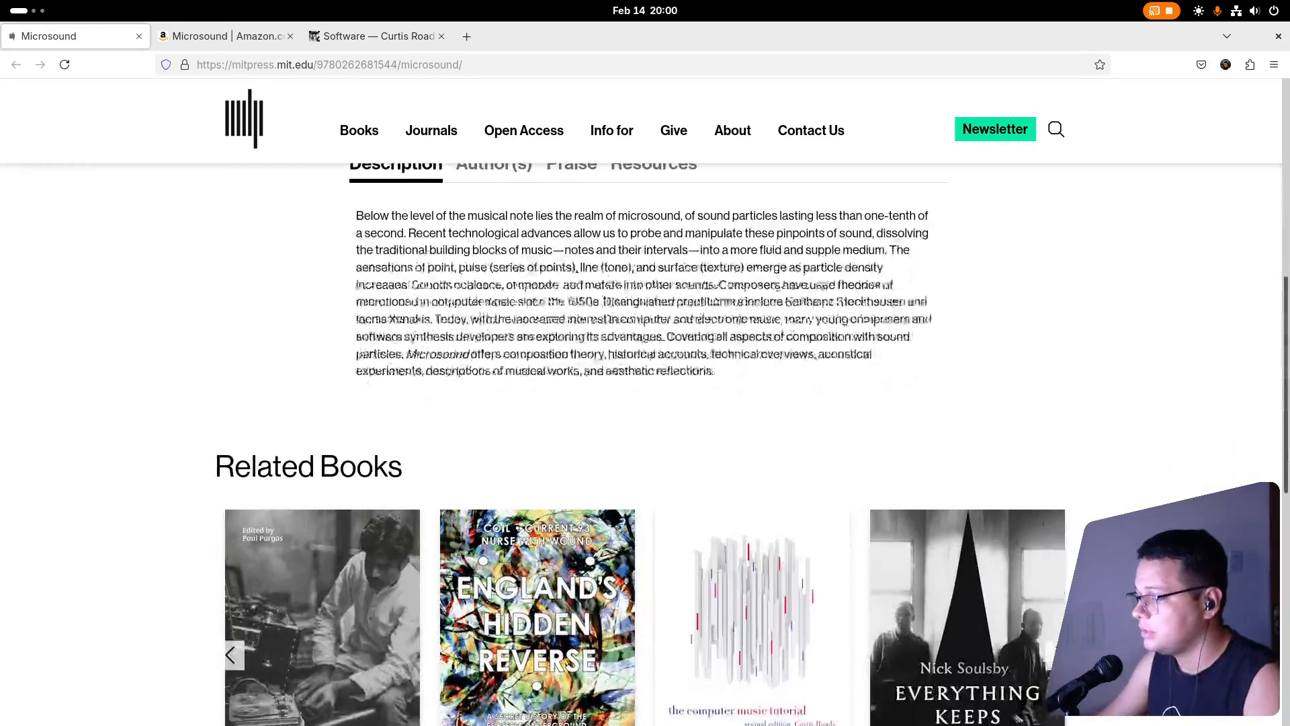
scroll(691, 264, up, 7)
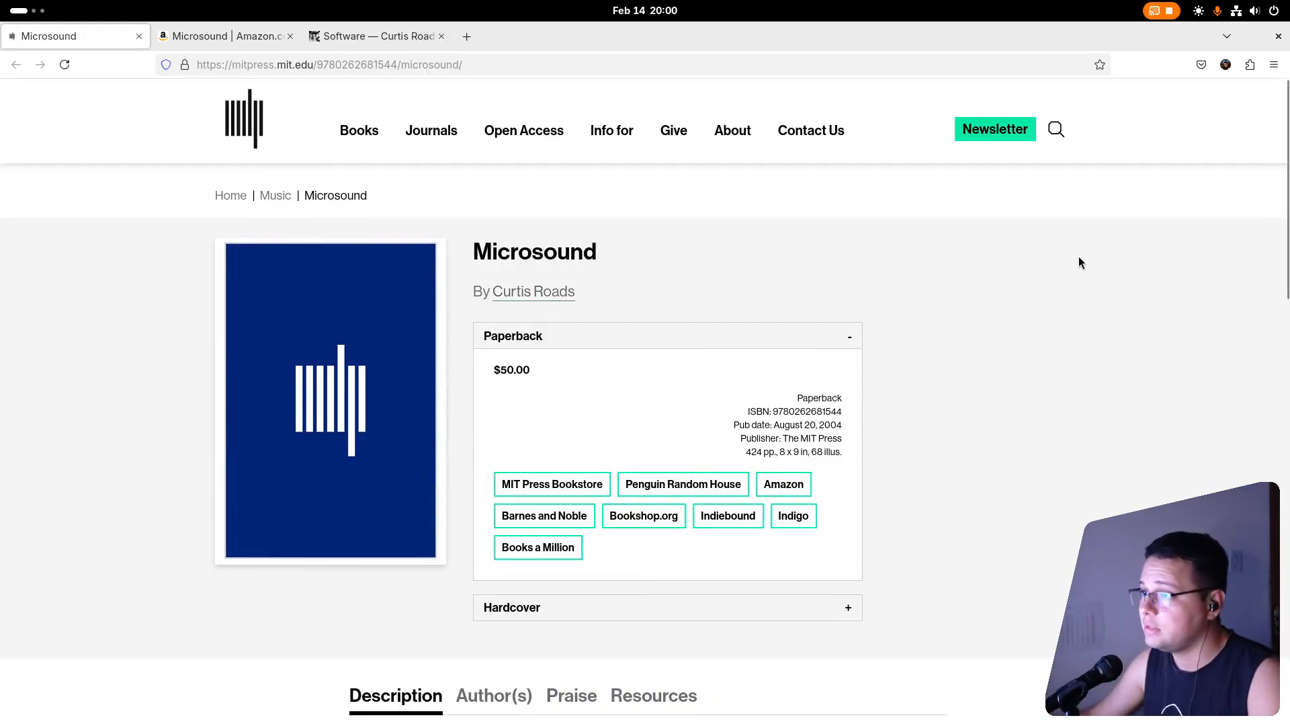
key(ctrl+Tab)
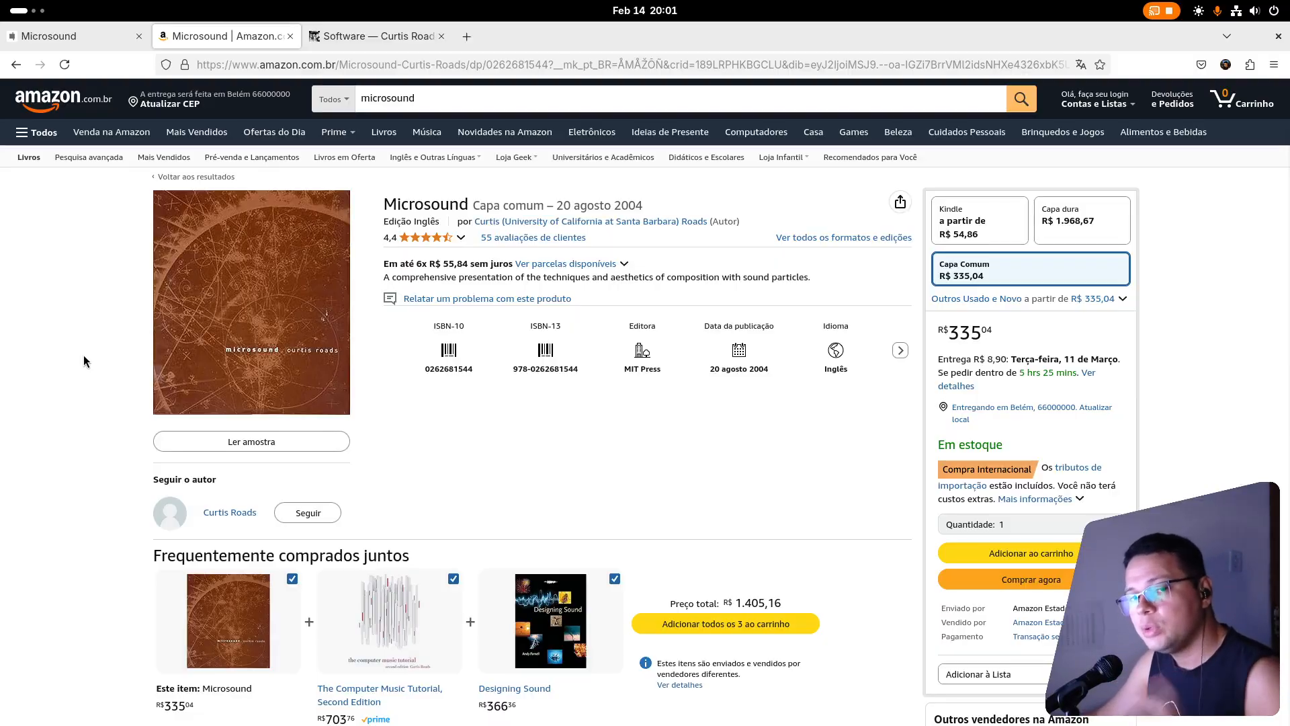
Go to the Curtis Roads software page and view the enlarged EmissionControl and PulsarGenerator screenshots.
key(ctrl+Tab)
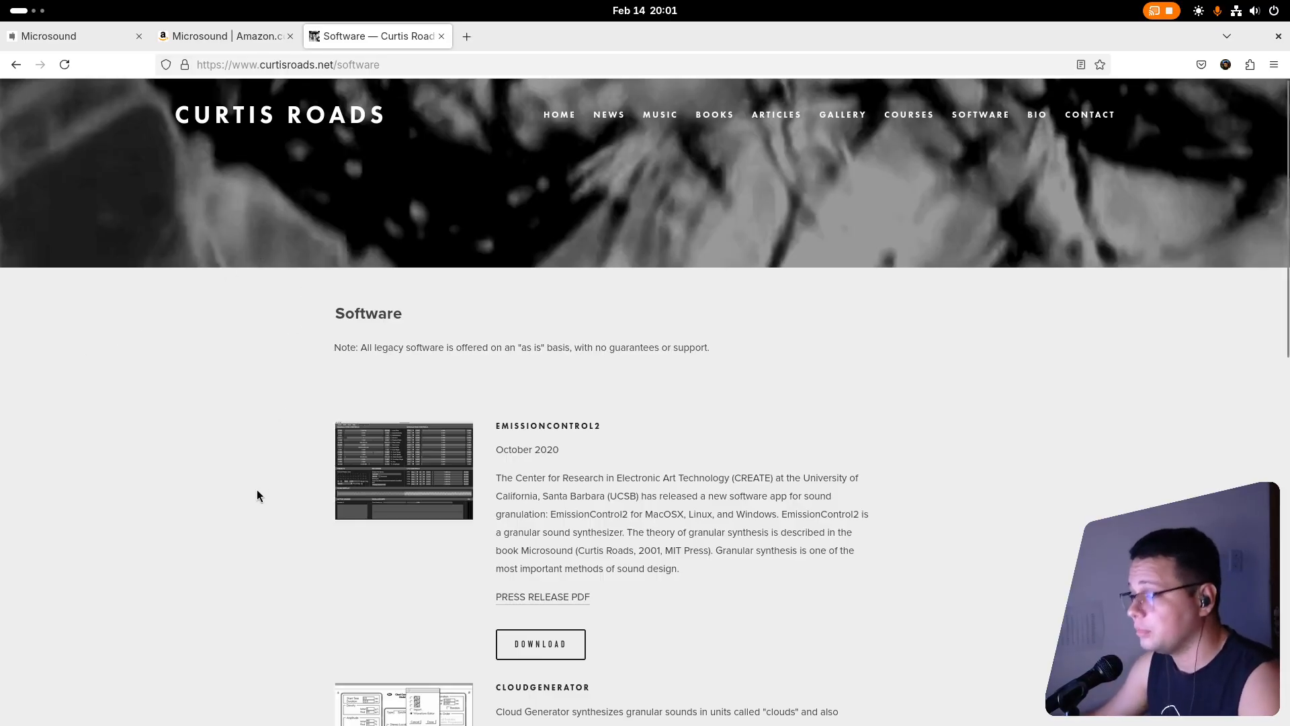
scroll(256, 498, down, 10)
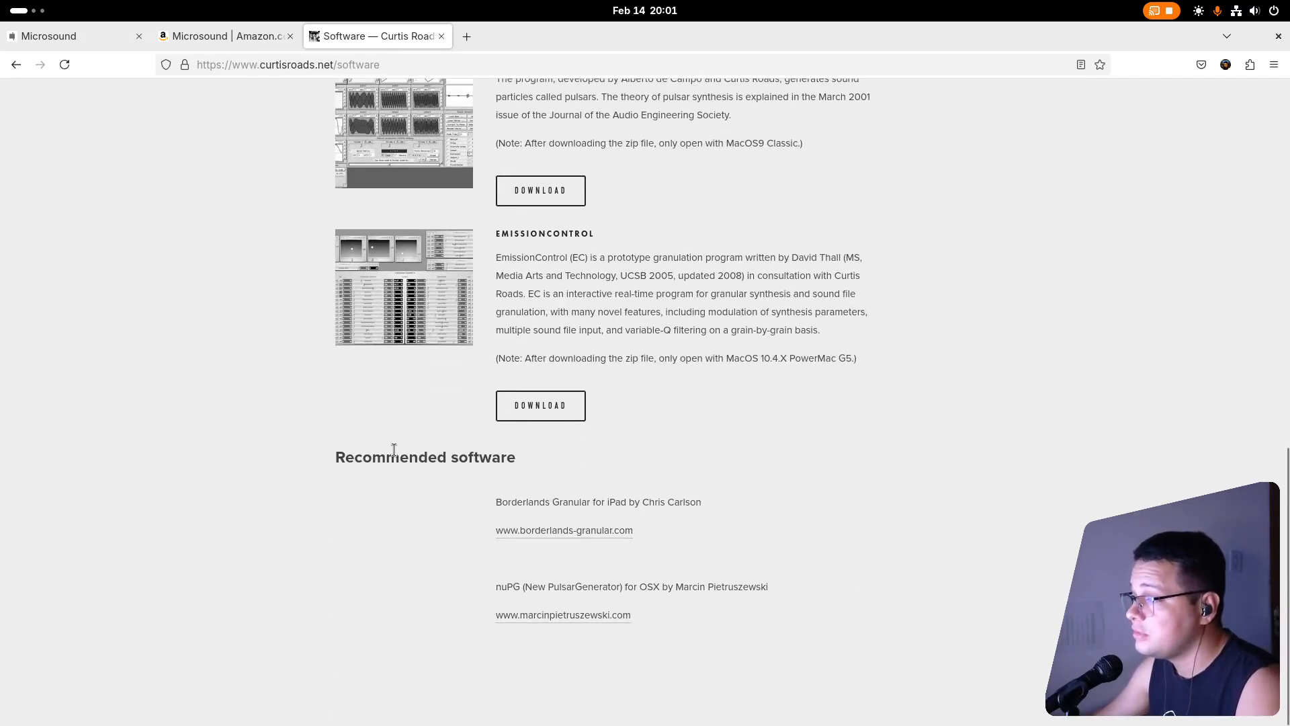
scroll(396, 453, up, 2)
click(370, 366)
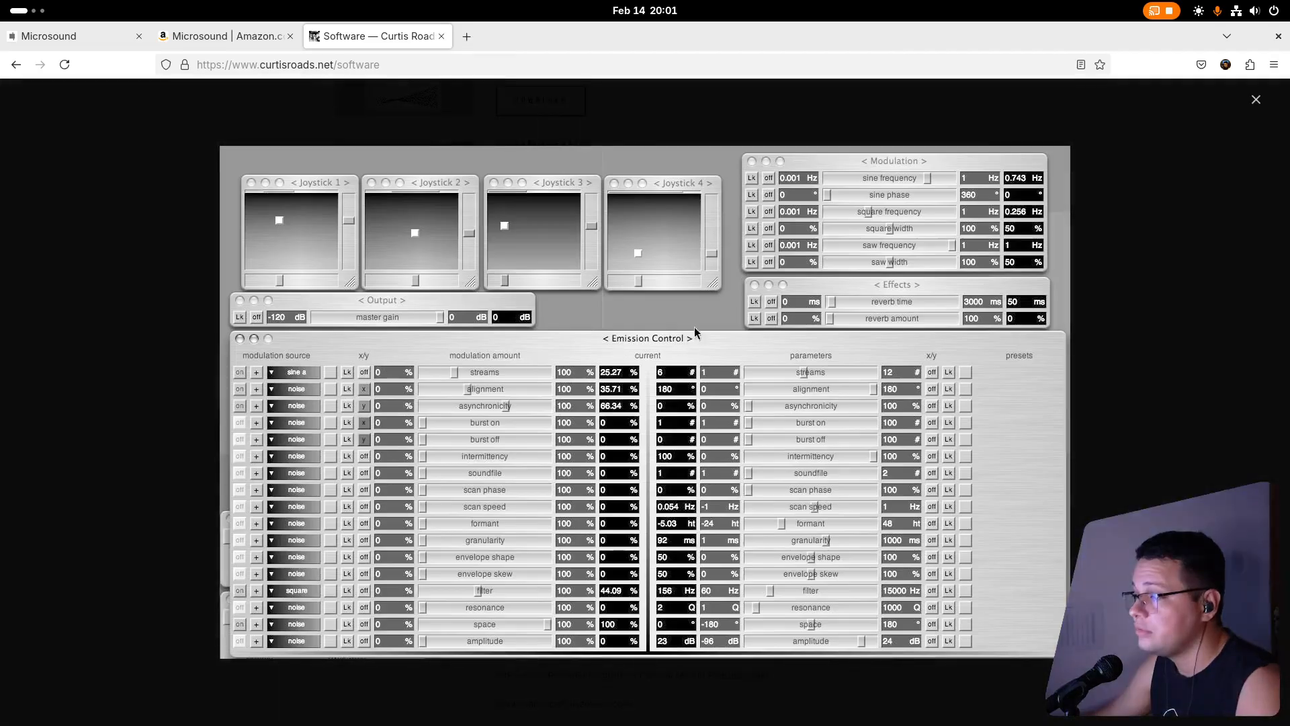
click(1167, 449)
click(430, 187)
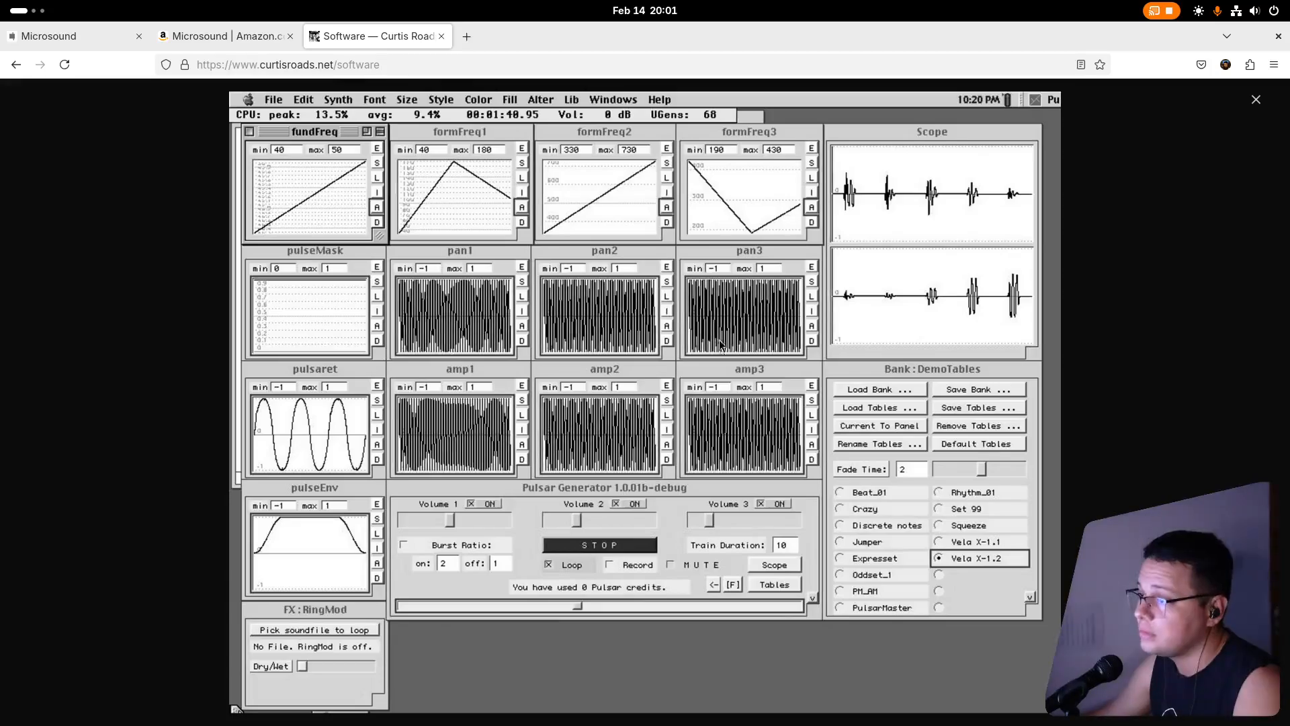
click(1098, 512)
View the enlarged screenshots of CloudGenerator, EmissionControl and EmissionControl2 on the software page.
scroll(418, 306, up, 3)
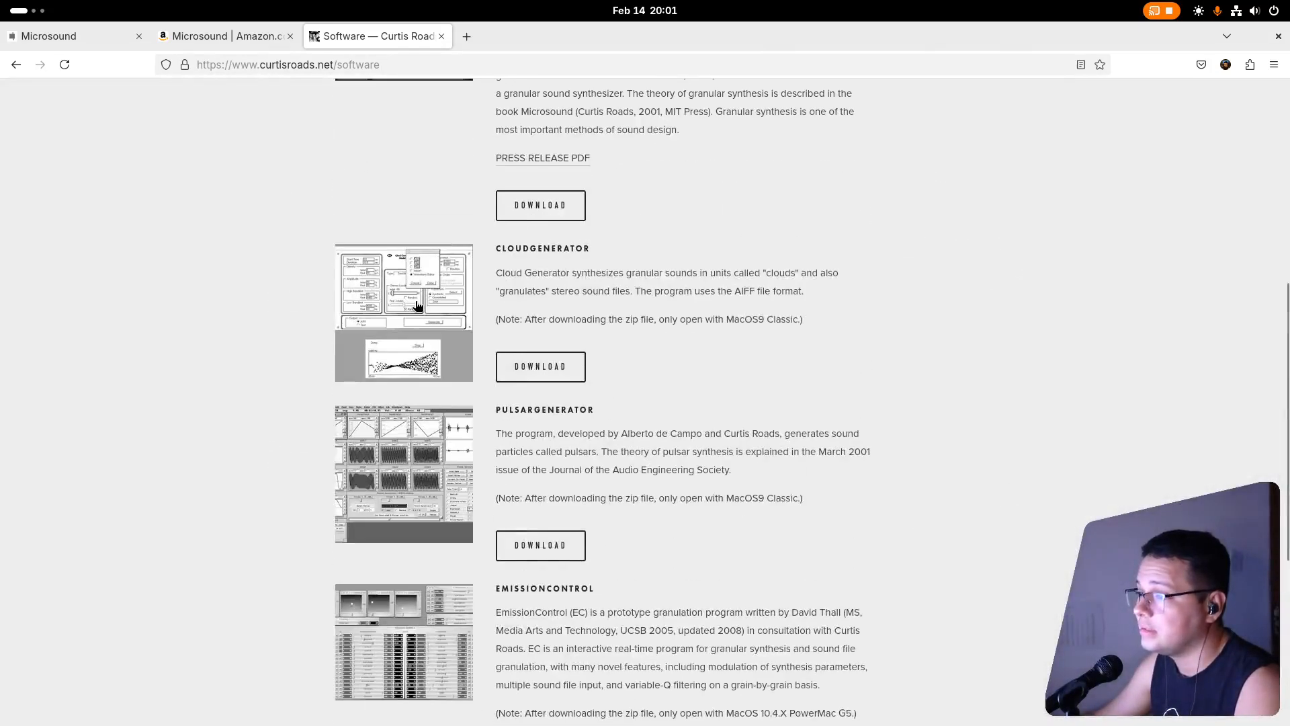
click(418, 305)
click(846, 318)
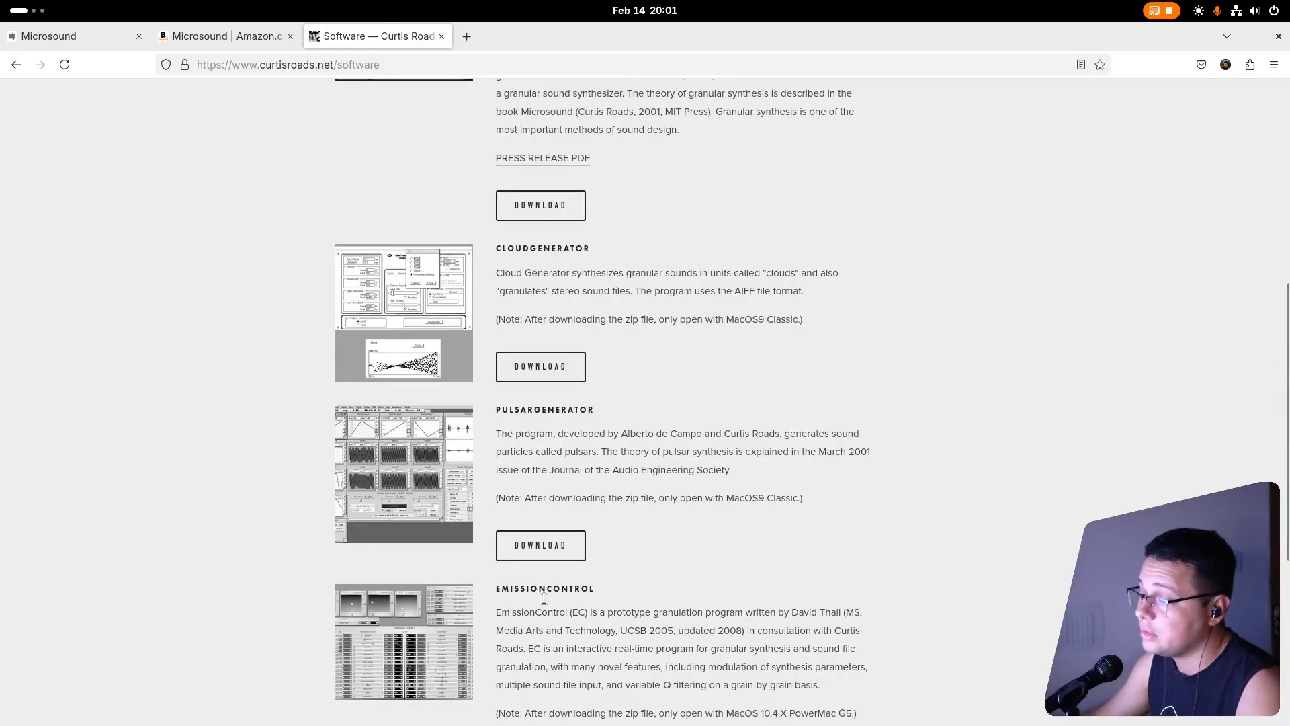
click(427, 635)
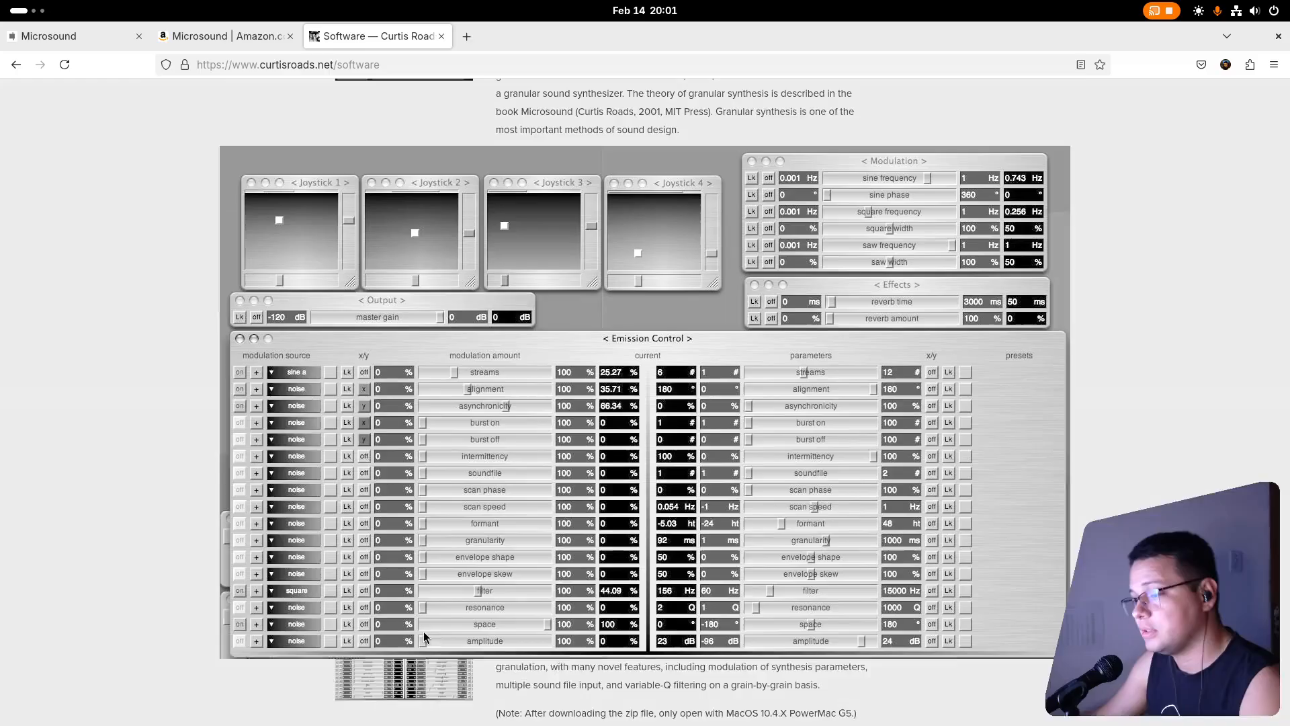
click(820, 549)
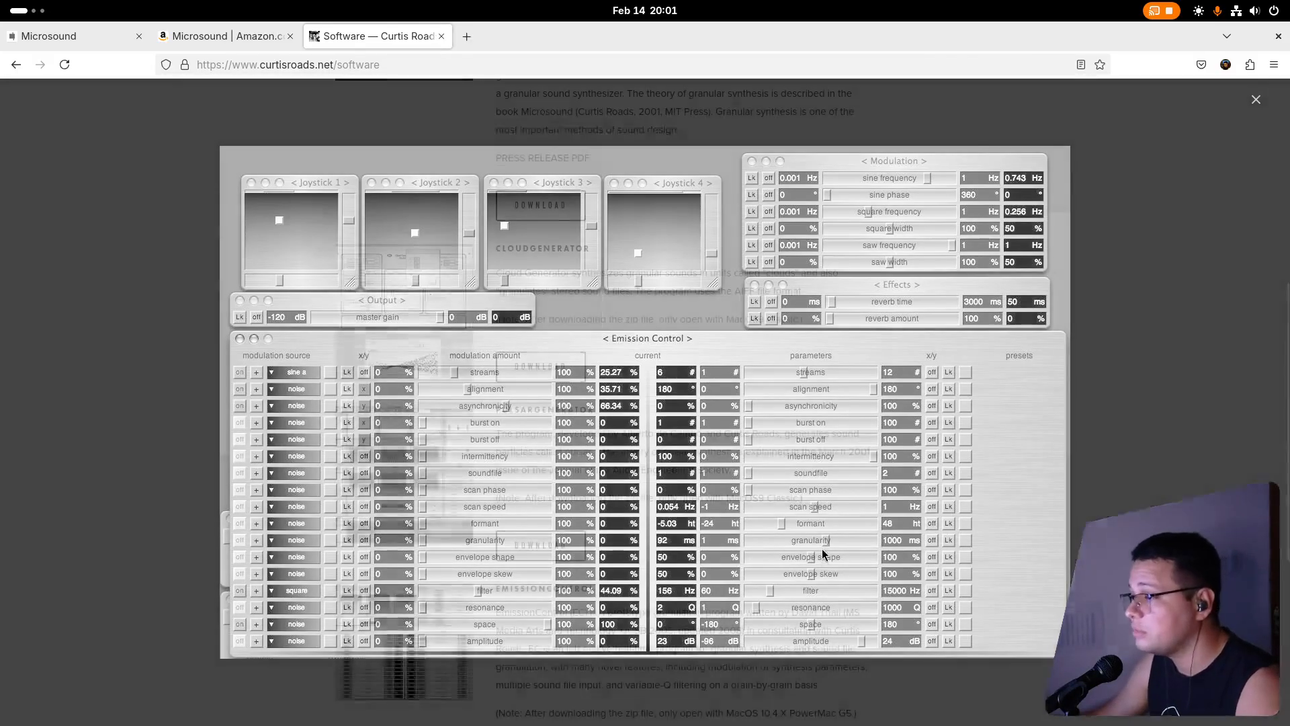
scroll(870, 452, up, 2)
scroll(871, 455, up, 3)
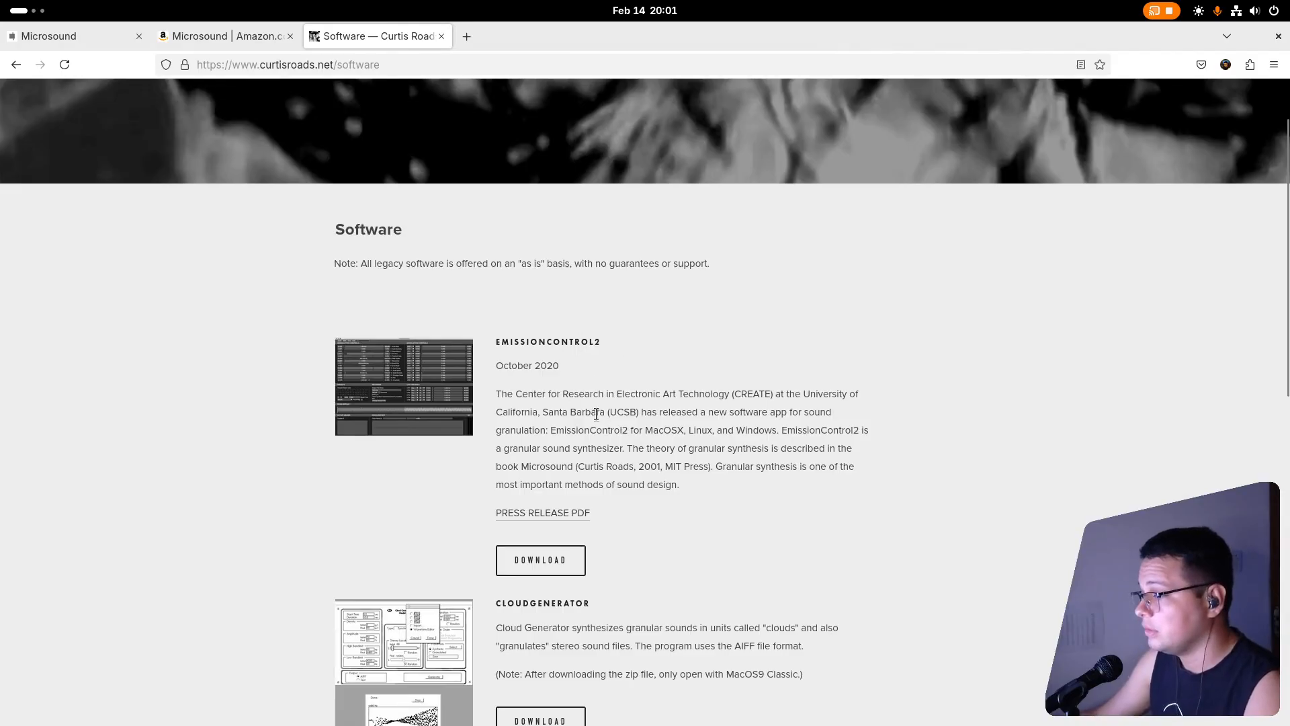
click(443, 401)
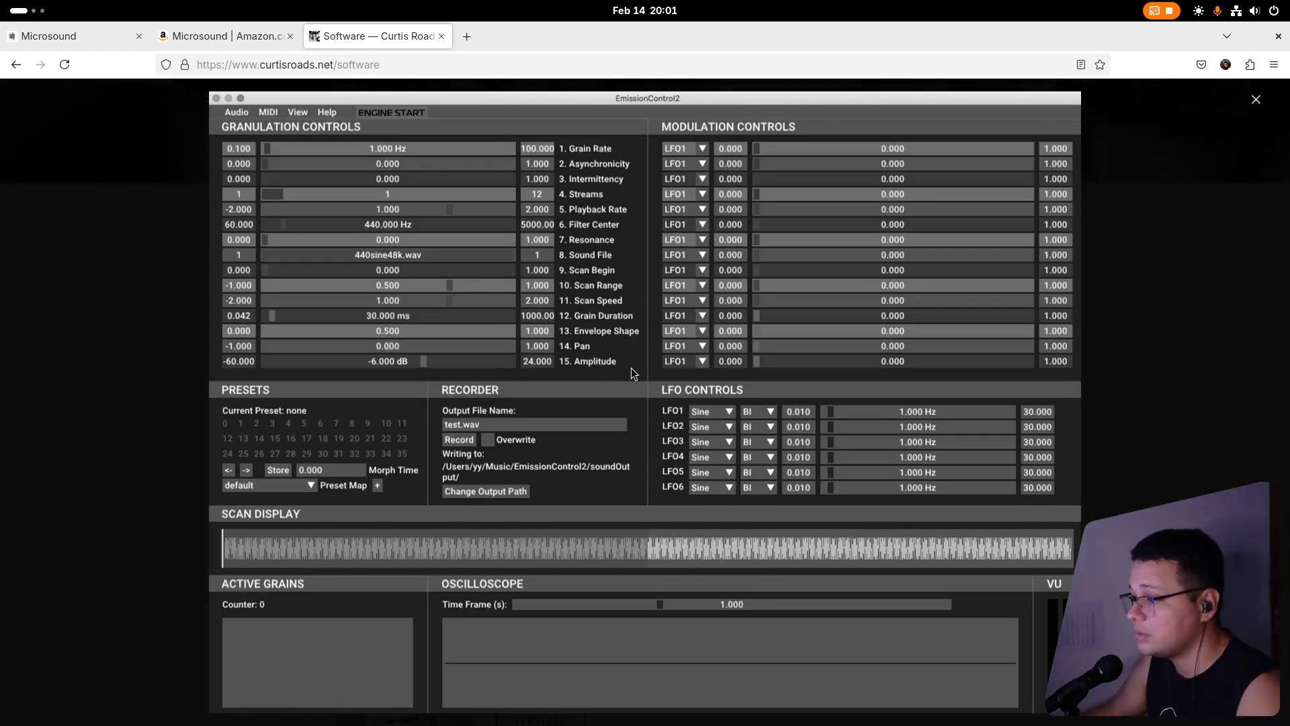
Switch from the browser to the EmissionControl2 application on the other workspace.
key(super)
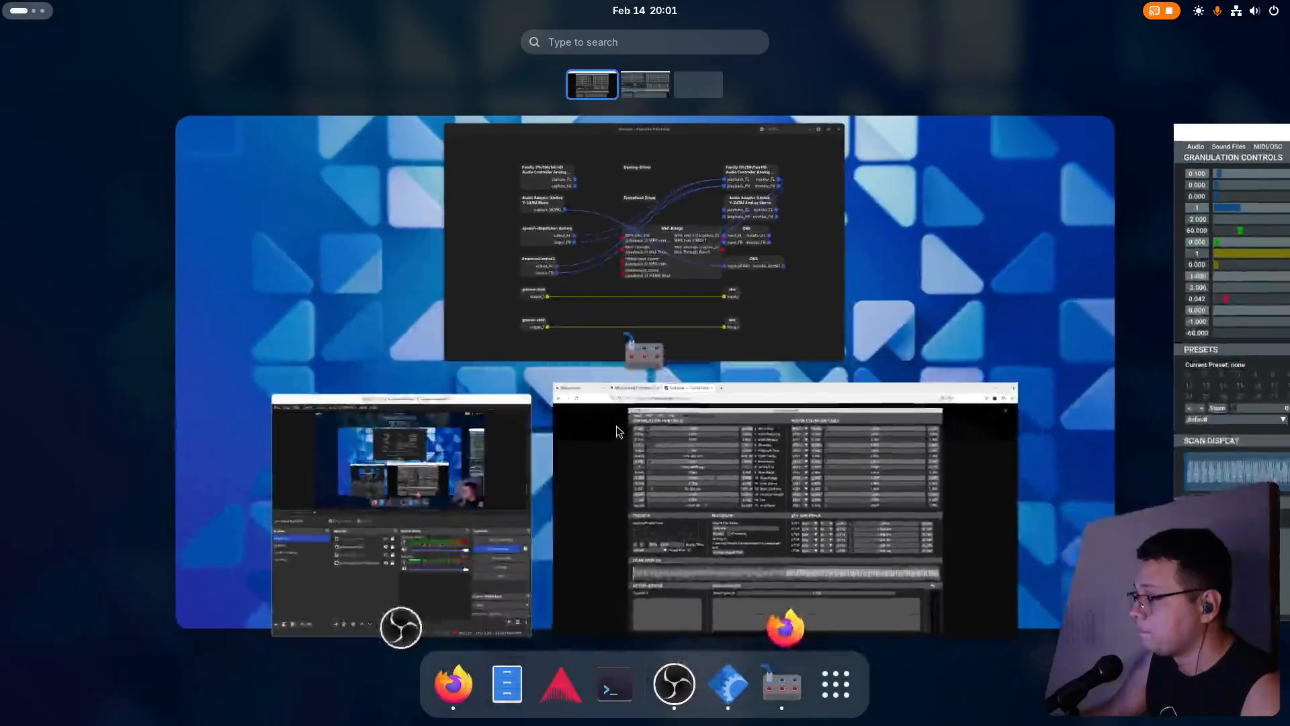
scroll(617, 426, down, 1)
click(739, 425)
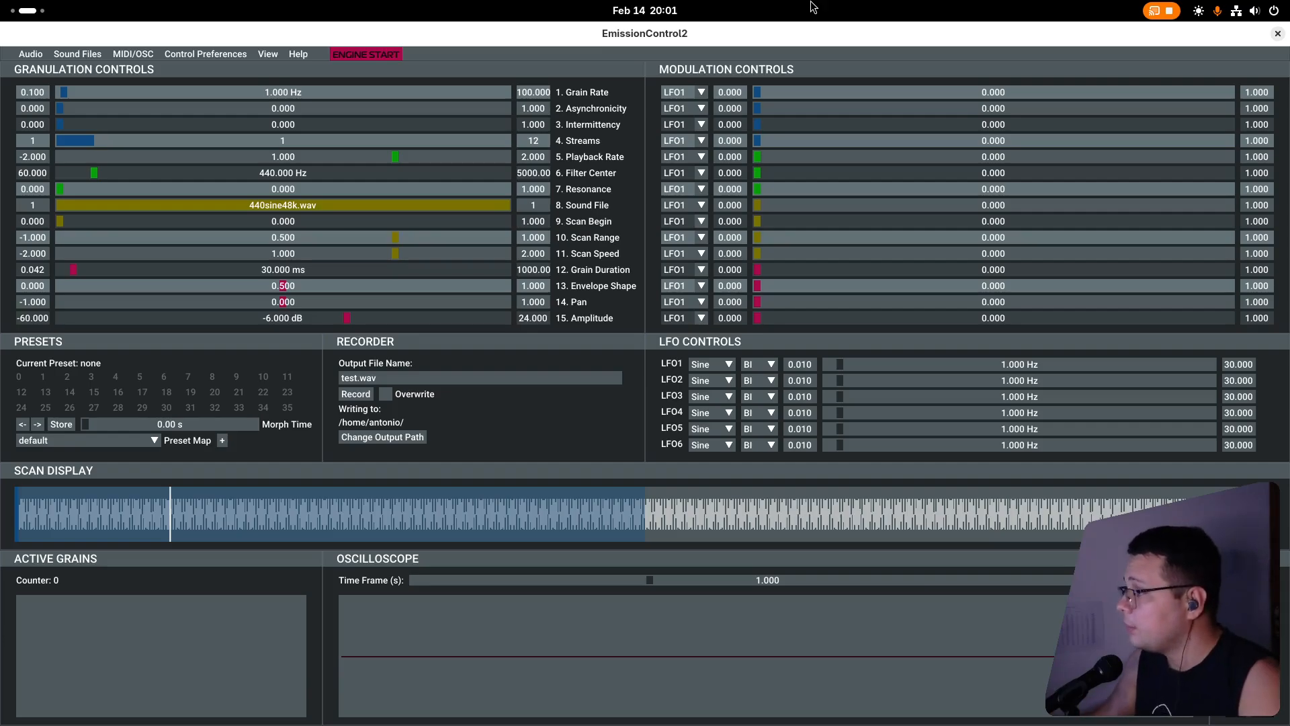
Switch to the Helvum patchbay and spread out the EmissionControl2, analog audio controller and stereo OBS nodes to separate their connections.
key(alt+Tab)
key(alt+Tab)
key(alt+Tab)
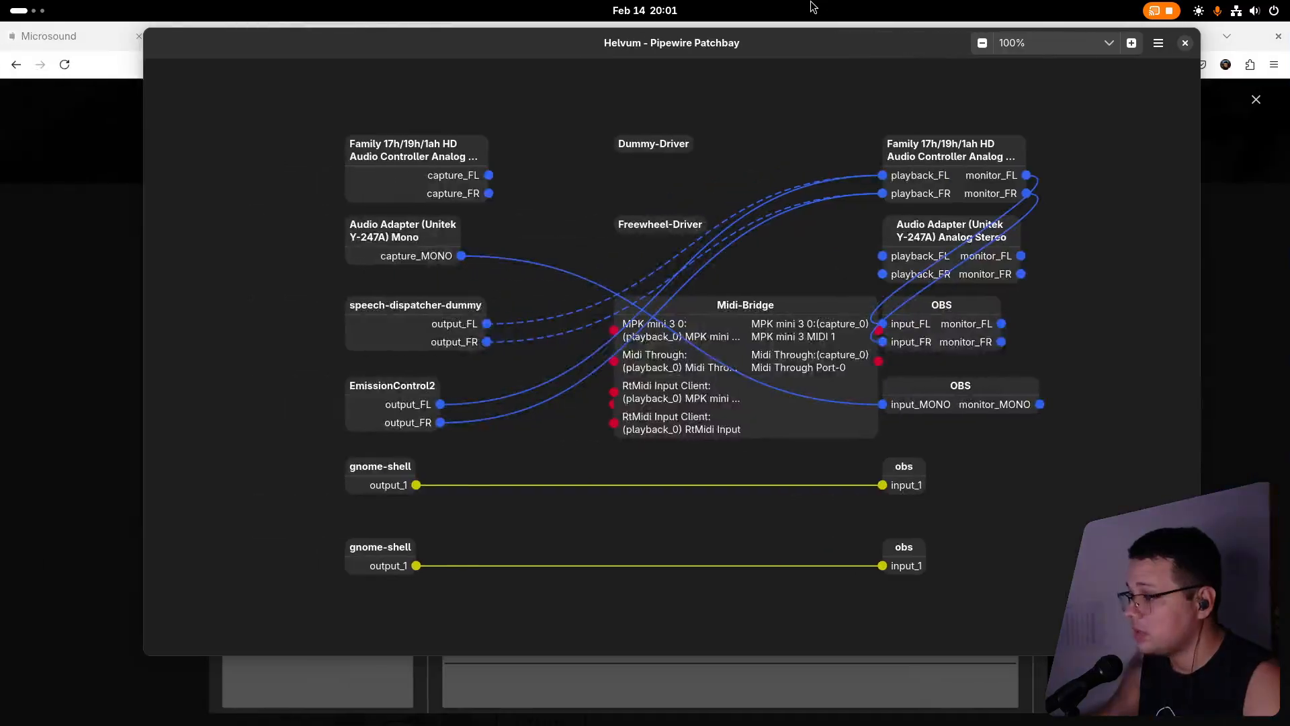
drag(788, 43, 777, 45)
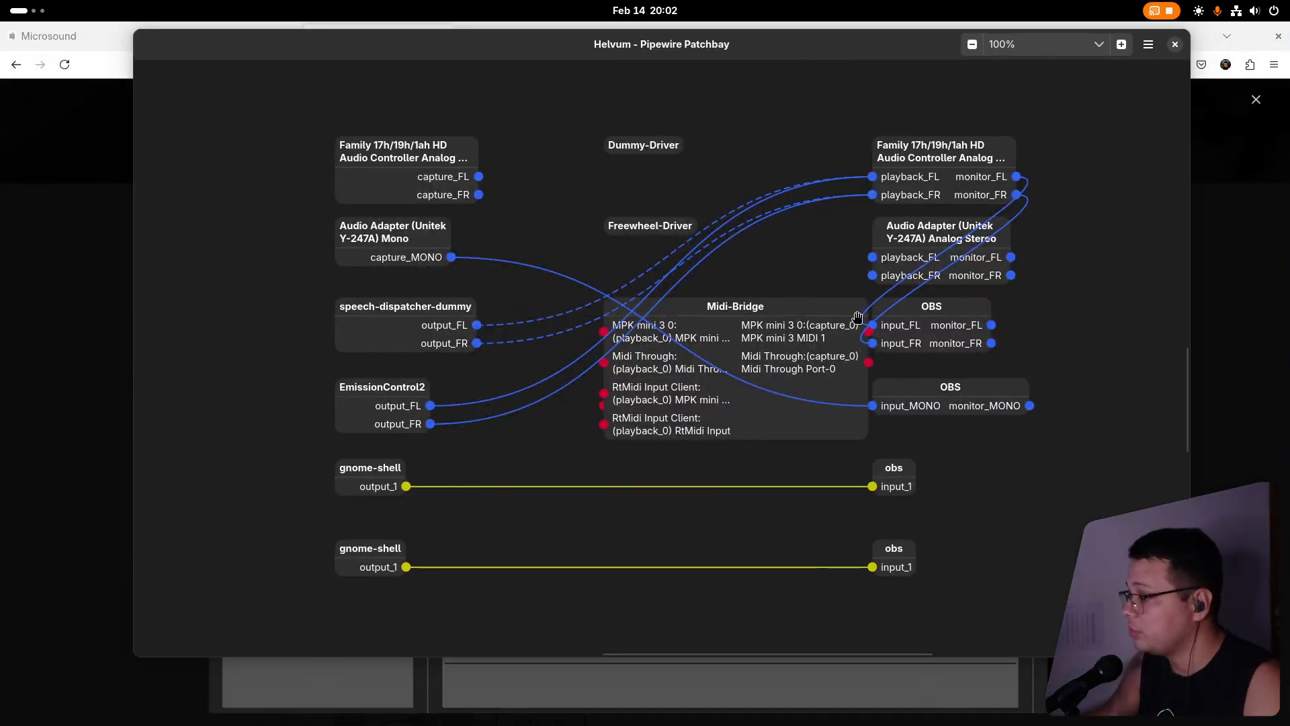
drag(369, 388, 363, 384)
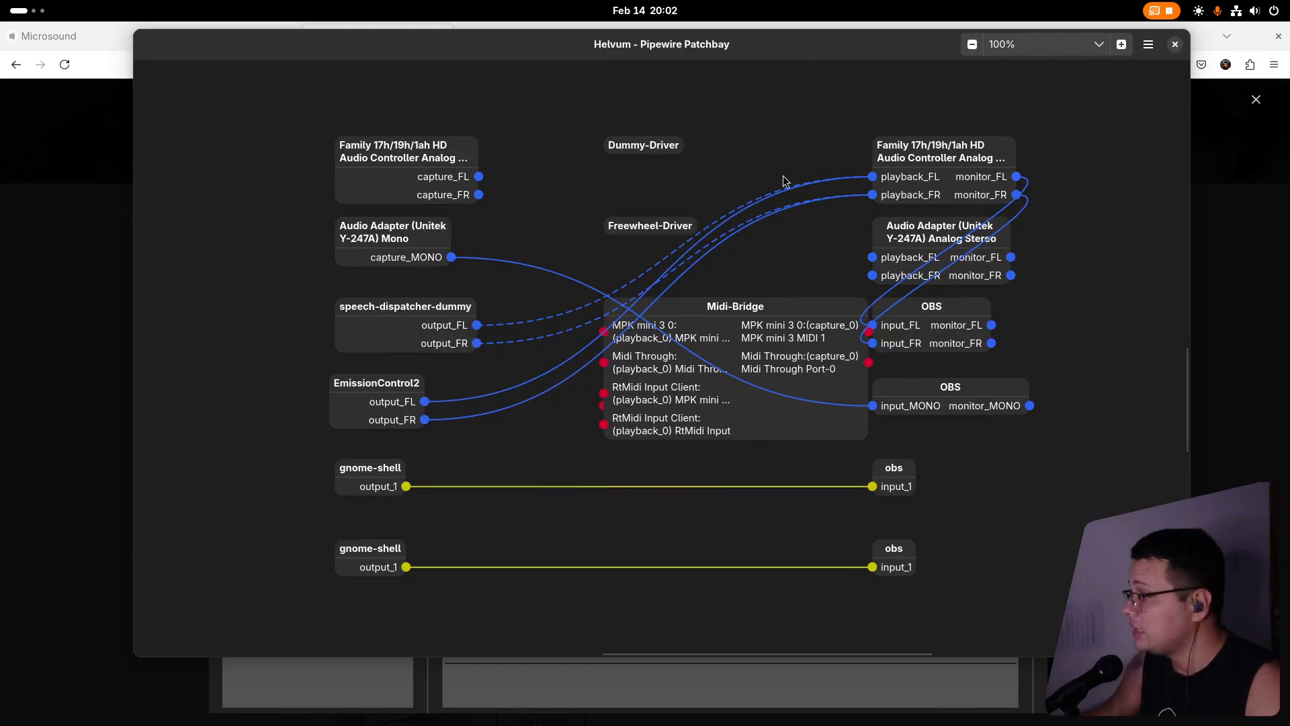
drag(952, 155, 972, 121)
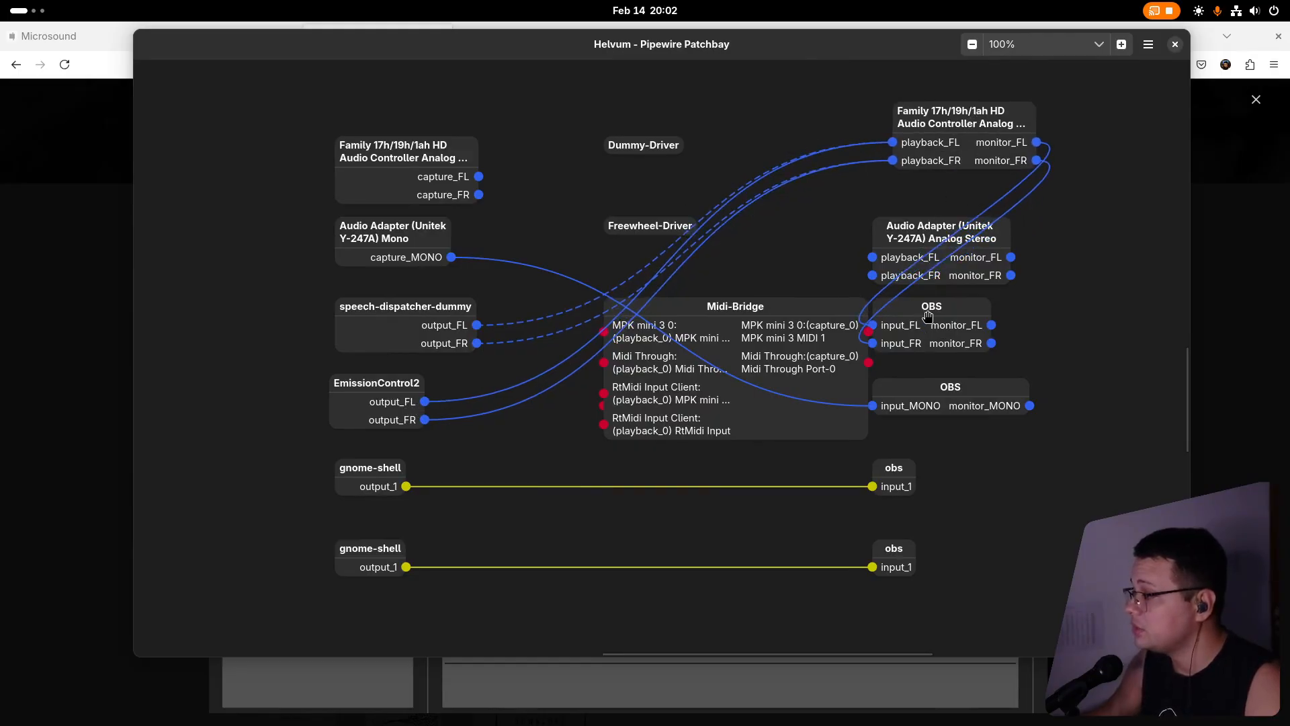
drag(927, 314, 1069, 314)
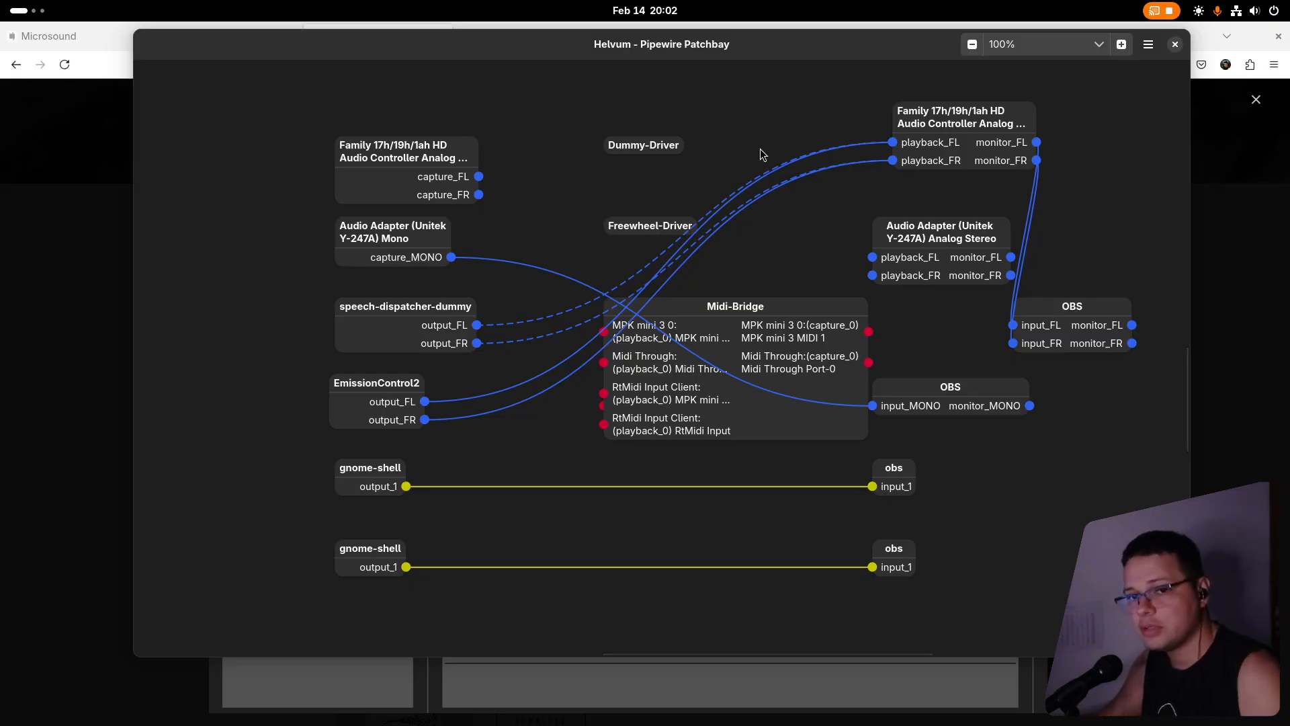
Switch back to EmissionControl2 and set the granulation Grain Rate to about 11.8 Hz.
key(super)
click(708, 385)
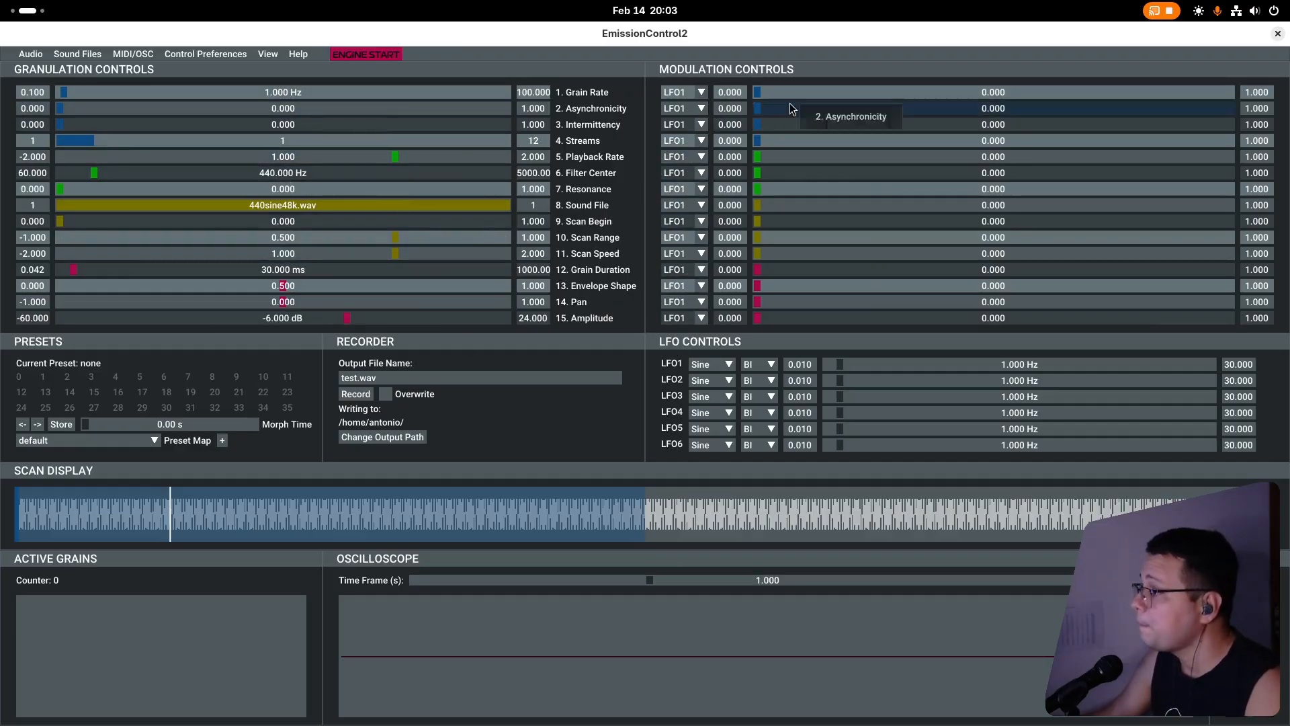
drag(833, 97, 1021, 94)
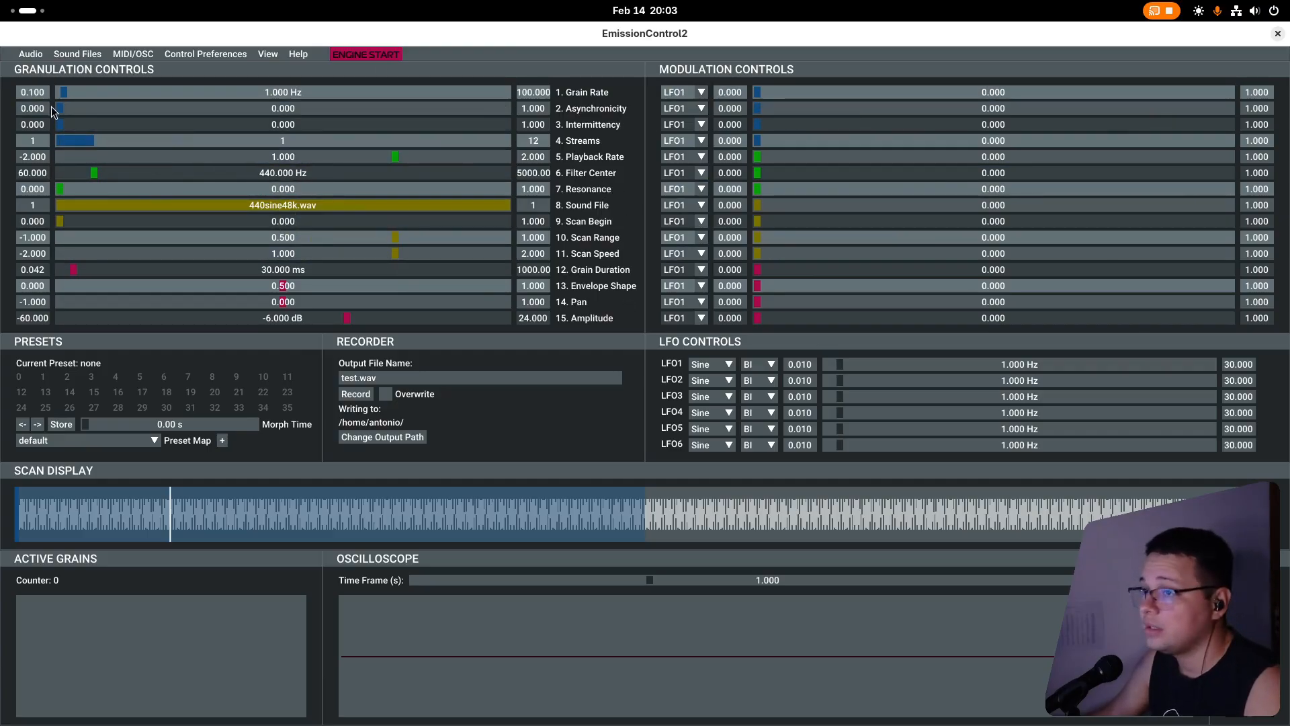
mouse_move(76, 95)
mouse_down()
mouse_move(208, 94)
mouse_move(112, 95)
mouse_move(170, 112)
mouse_move(61, 115)
mouse_up()
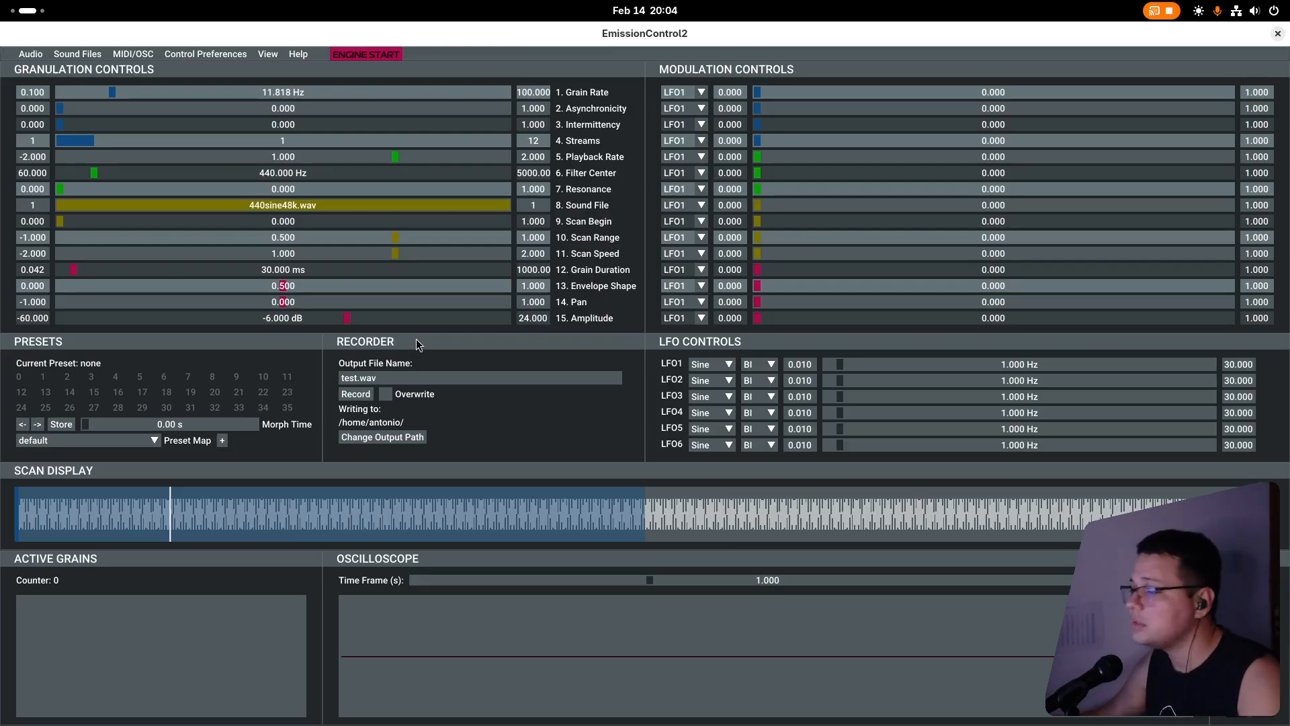
Check the waveform options for LFO1, keep Sine, and set its frequency to about 6.87 Hz.
click(728, 362)
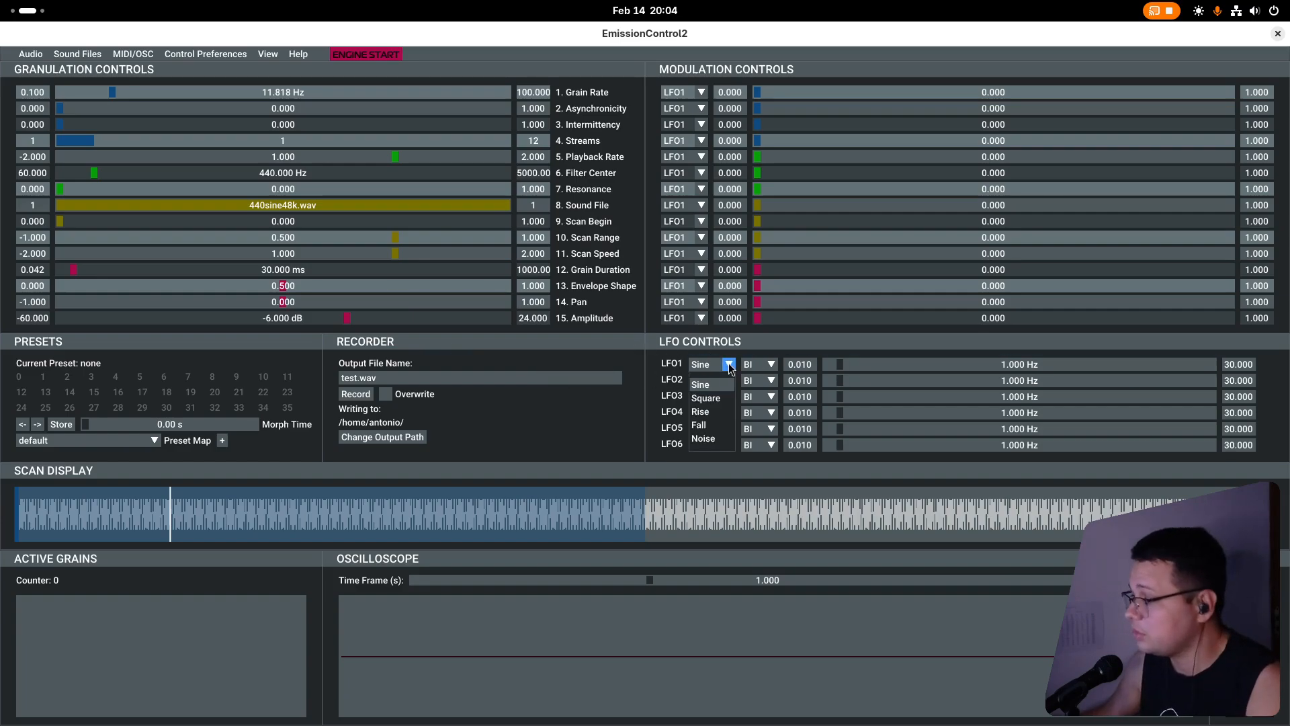
click(682, 381)
drag(840, 368, 915, 369)
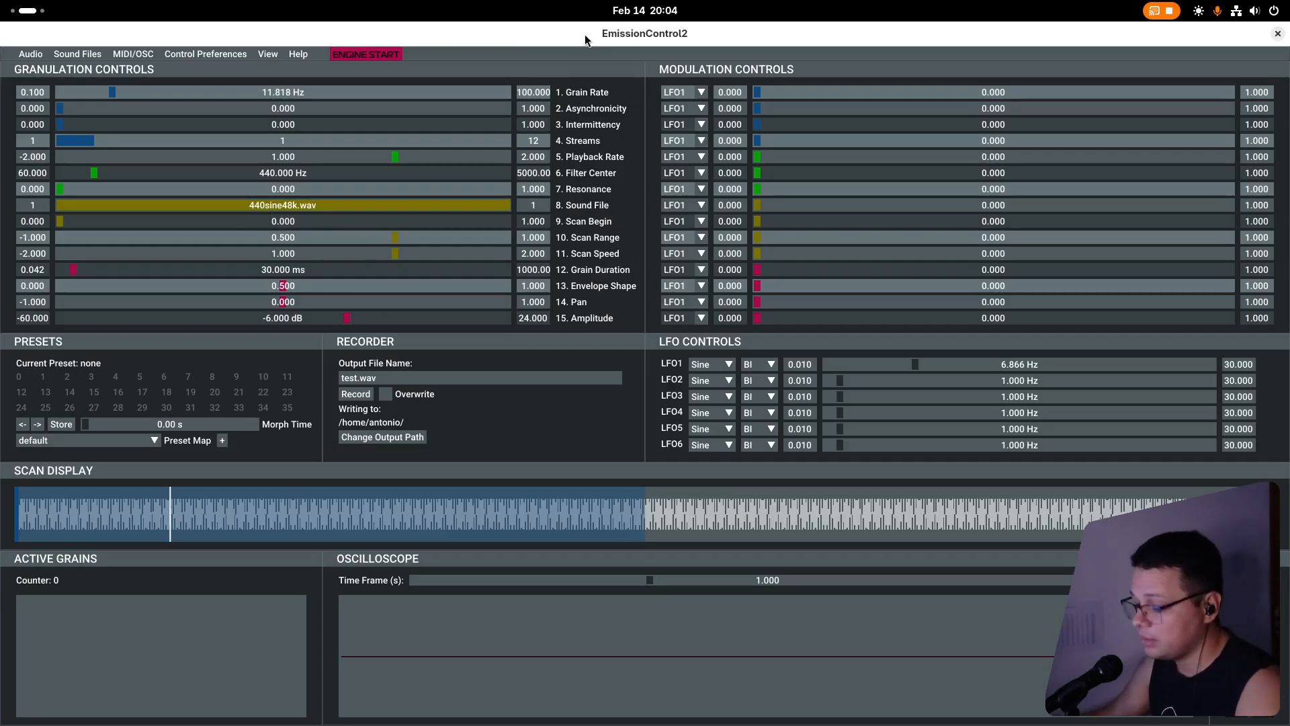
Start the sound engine and try low and high Grain Rates, ending at about 14.8 Hz.
key(space)
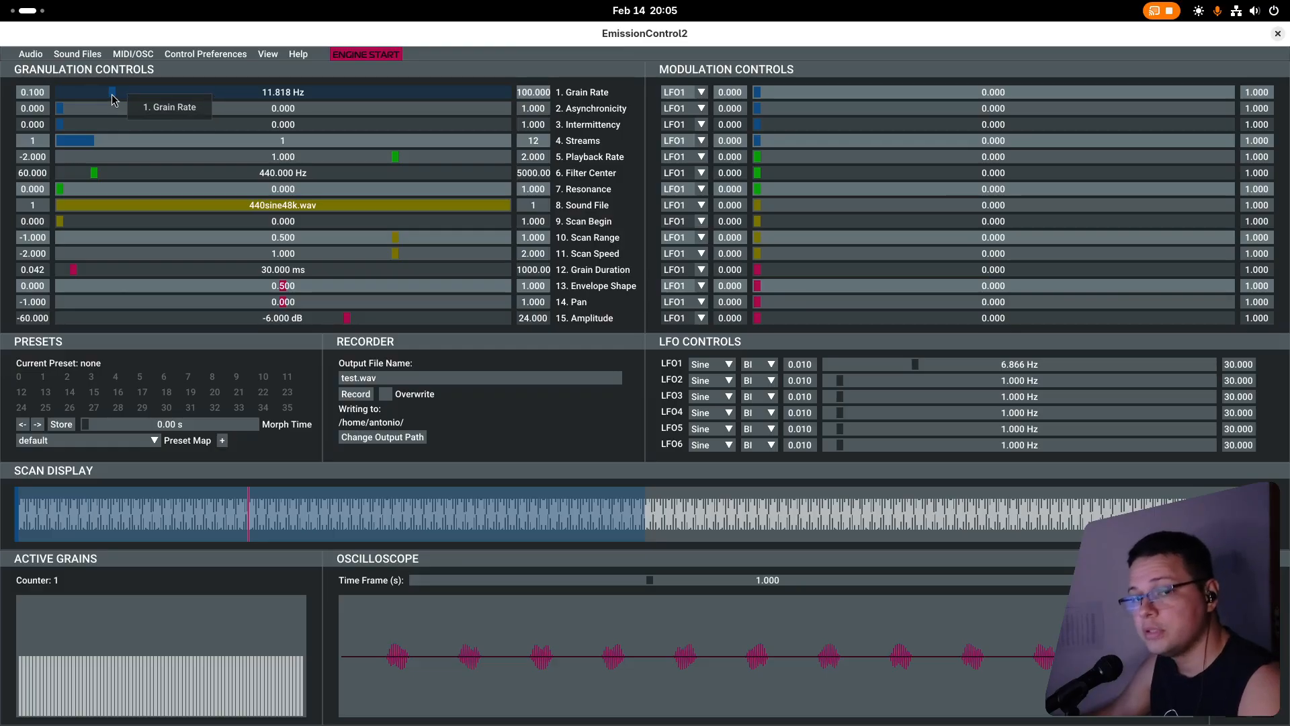
key(space)
drag(112, 94, 65, 94)
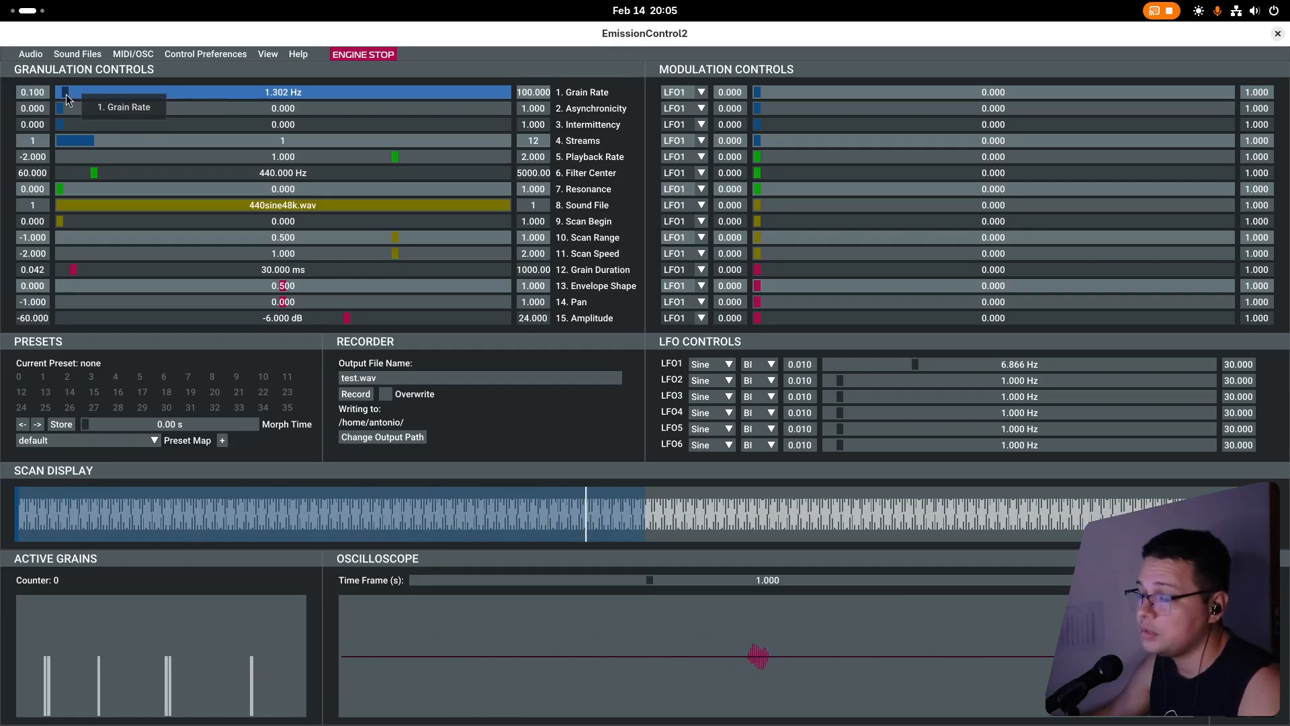
drag(66, 94, 337, 106)
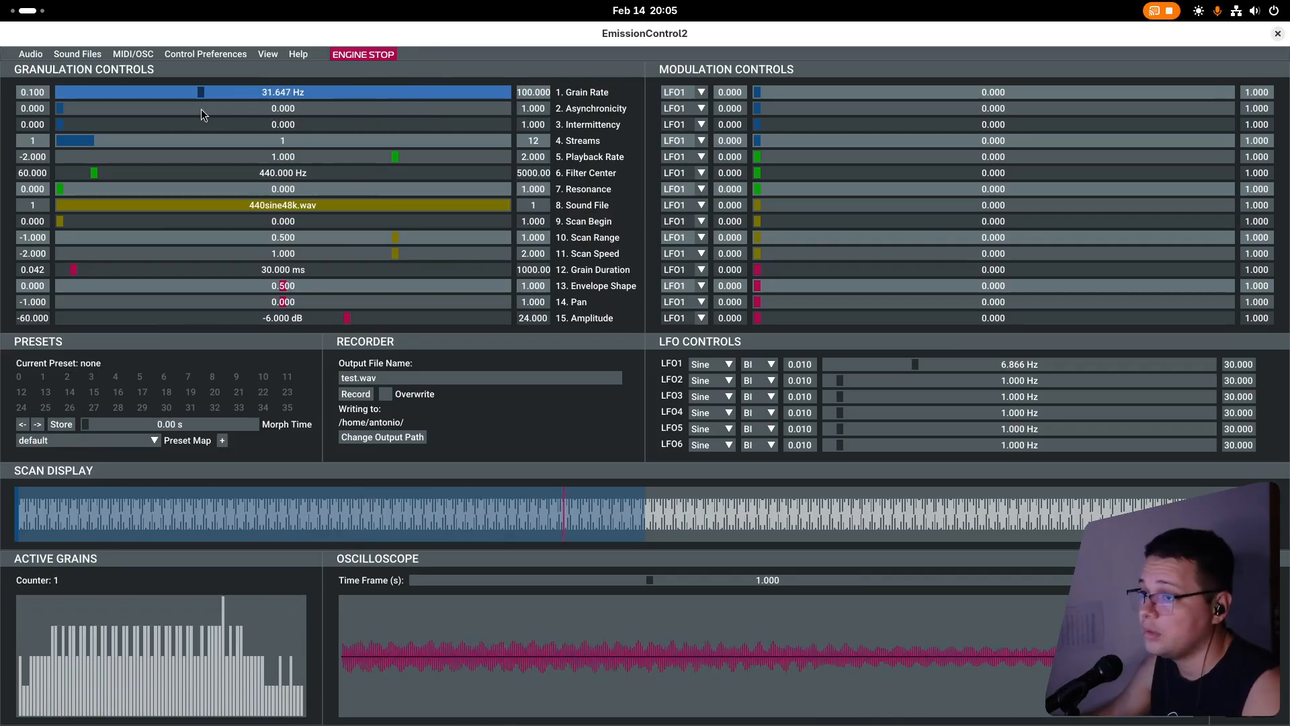
drag(200, 115, 127, 111)
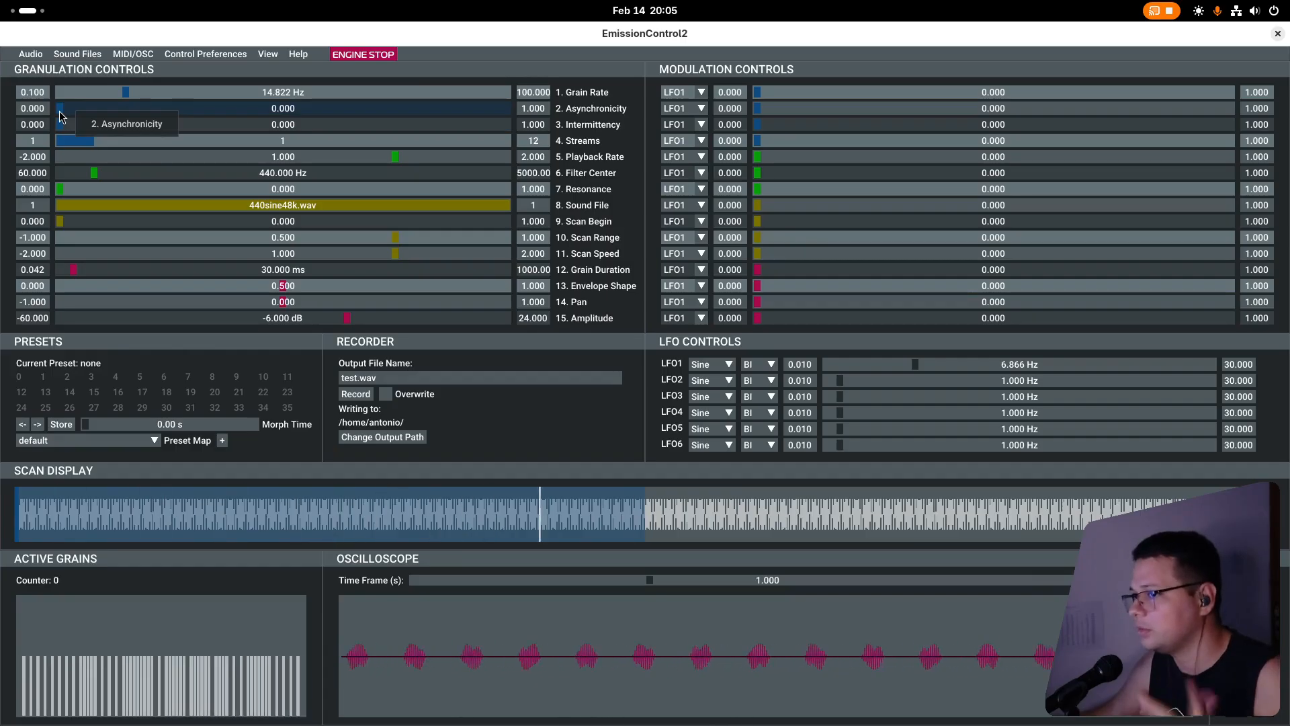
Try the Asynchronicity and Intermittency parameters, raising Intermittency to about 0.74.
mouse_move(59, 112)
mouse_down()
mouse_move(437, 117)
mouse_move(59, 138)
mouse_move(76, 128)
mouse_up()
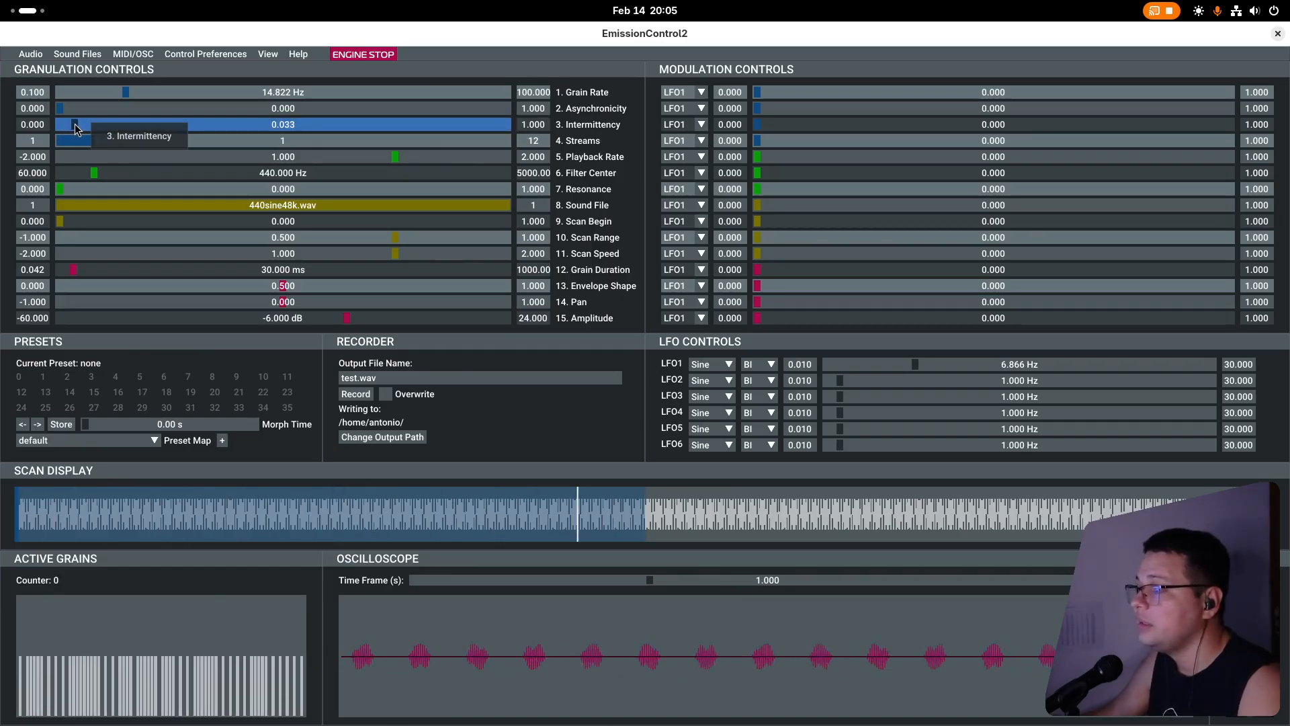
drag(75, 123, 390, 130)
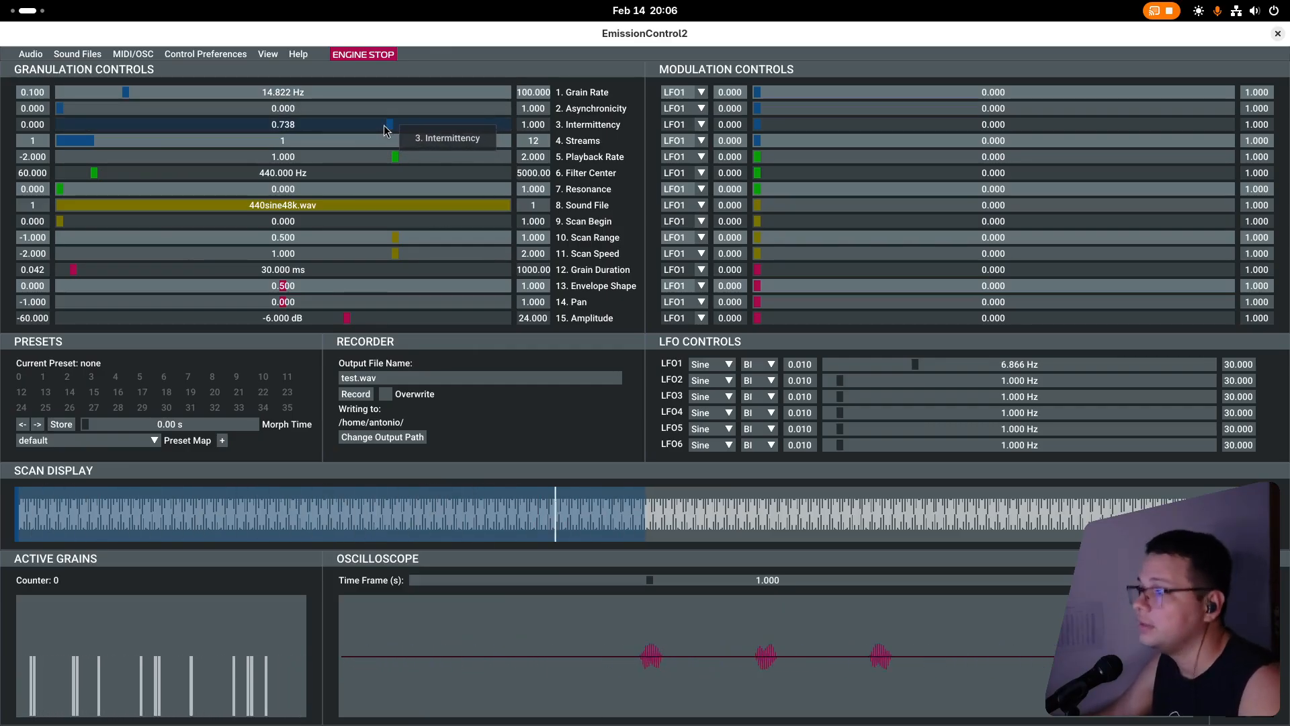
With Intermittency reset to 0, set Streams to 4 and the Grain Rate to about 1.3 Hz.
drag(389, 125, 192, 147)
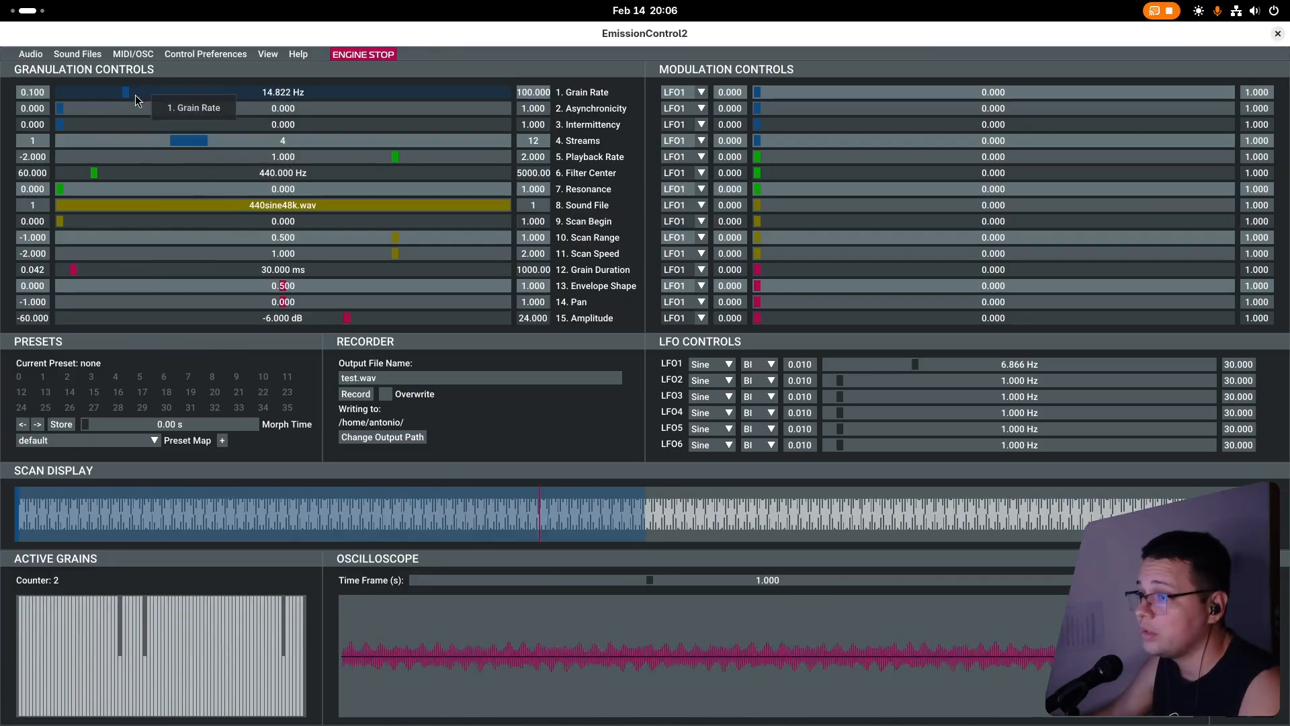
drag(126, 93, 65, 100)
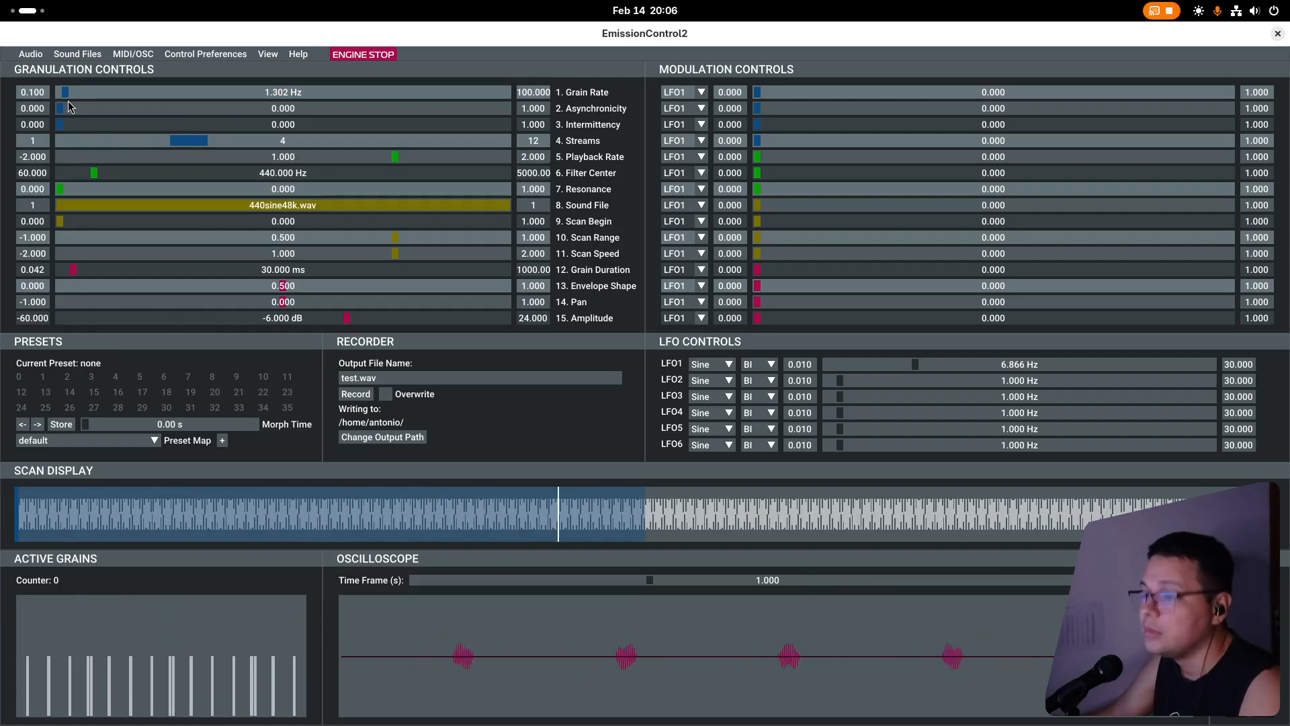
Raise the Grain Rate to about 3.3 Hz and reduce Streams to 2.
drag(66, 94, 74, 94)
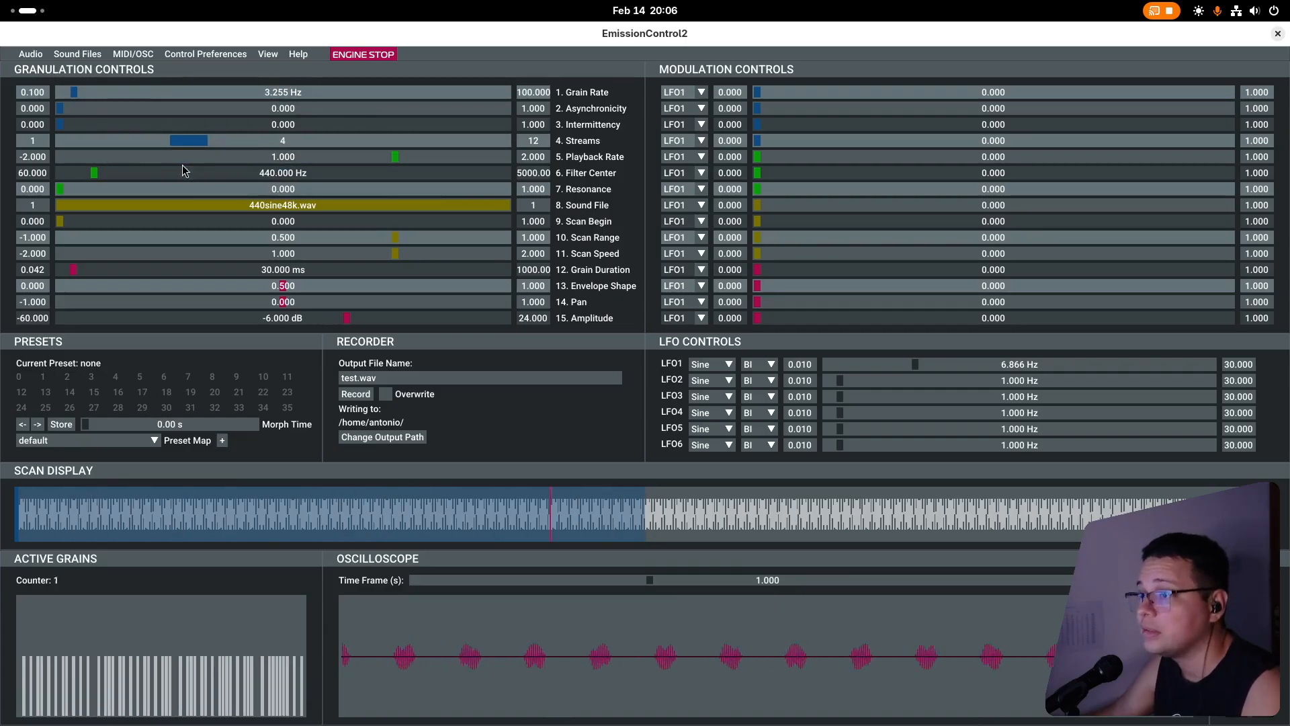
drag(184, 147, 119, 147)
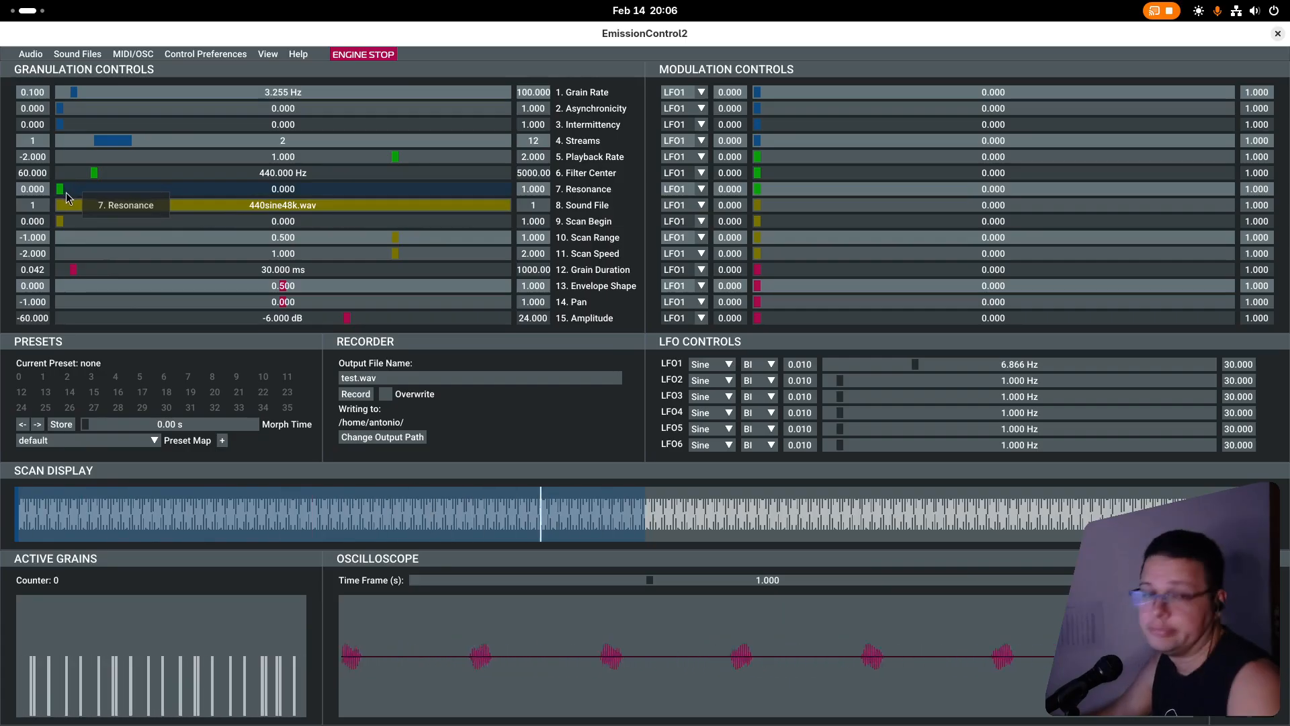
Try Filter Center values up to about 1523 Hz with Resonance up to 0.708, ending at 736 Hz and 0, and stop the engine.
drag(97, 175, 194, 216)
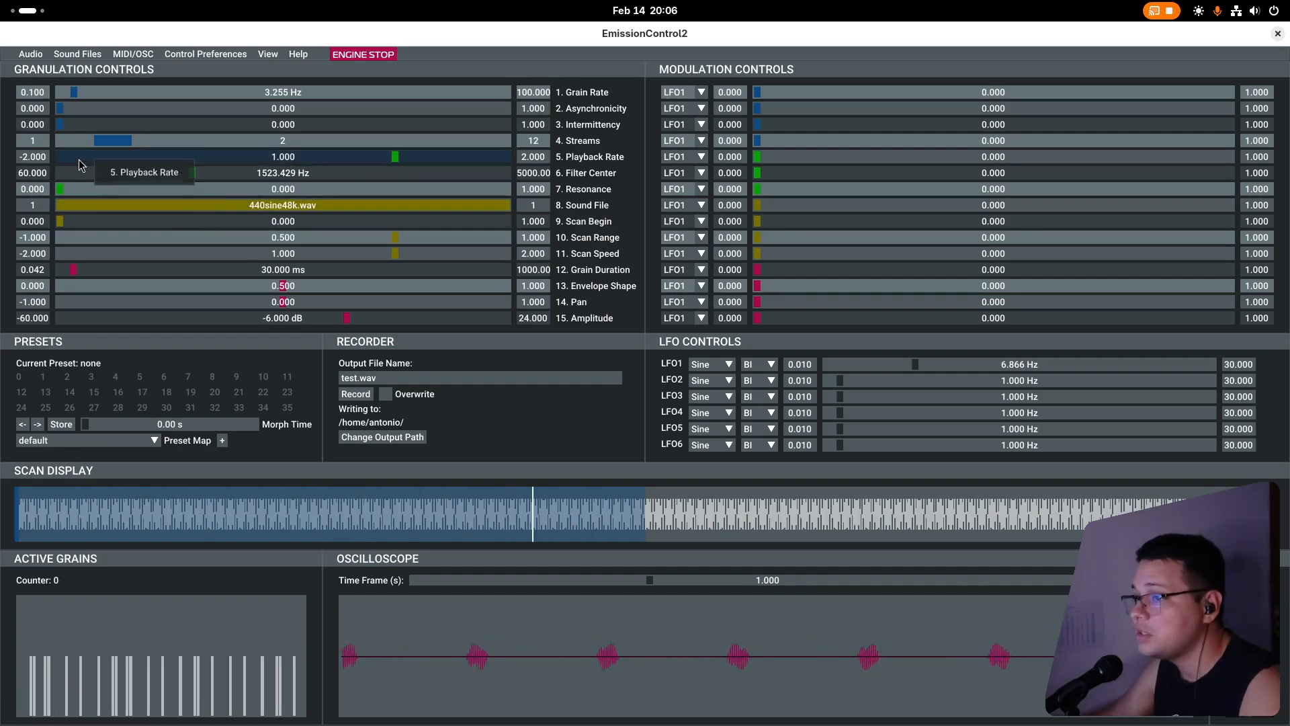
key(space)
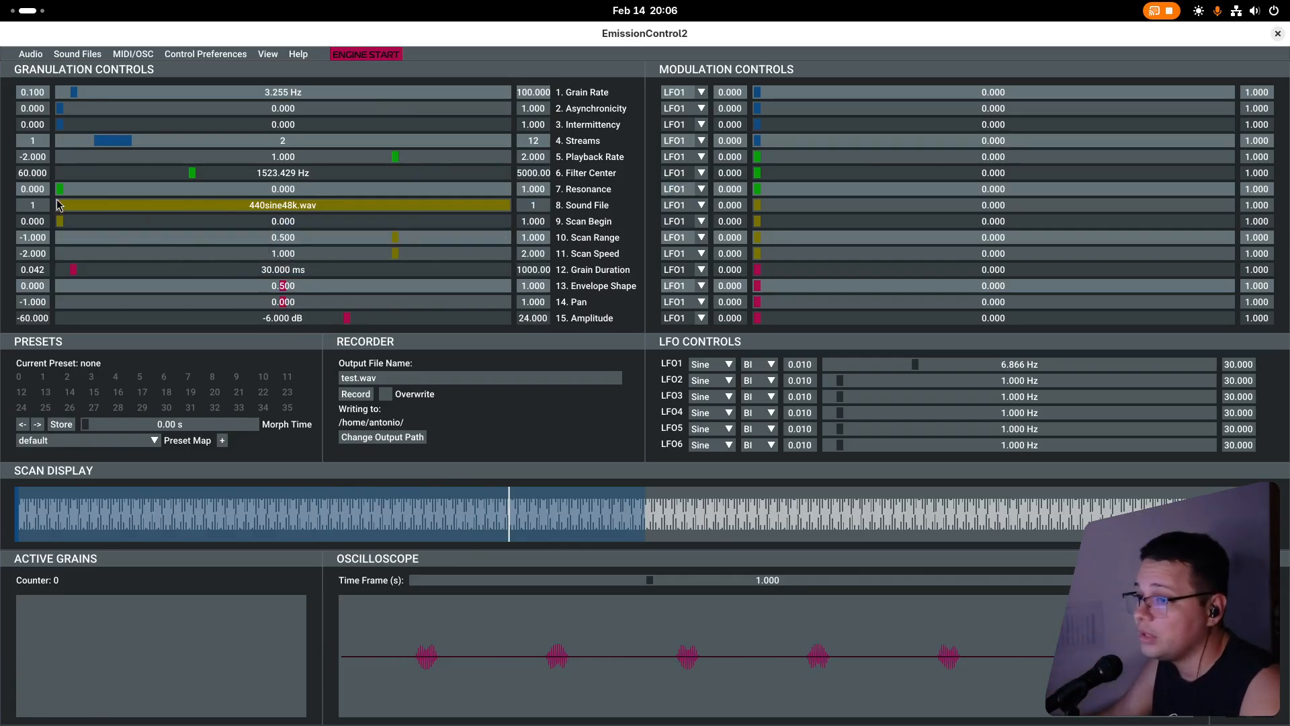
drag(105, 190, 115, 191)
key(space)
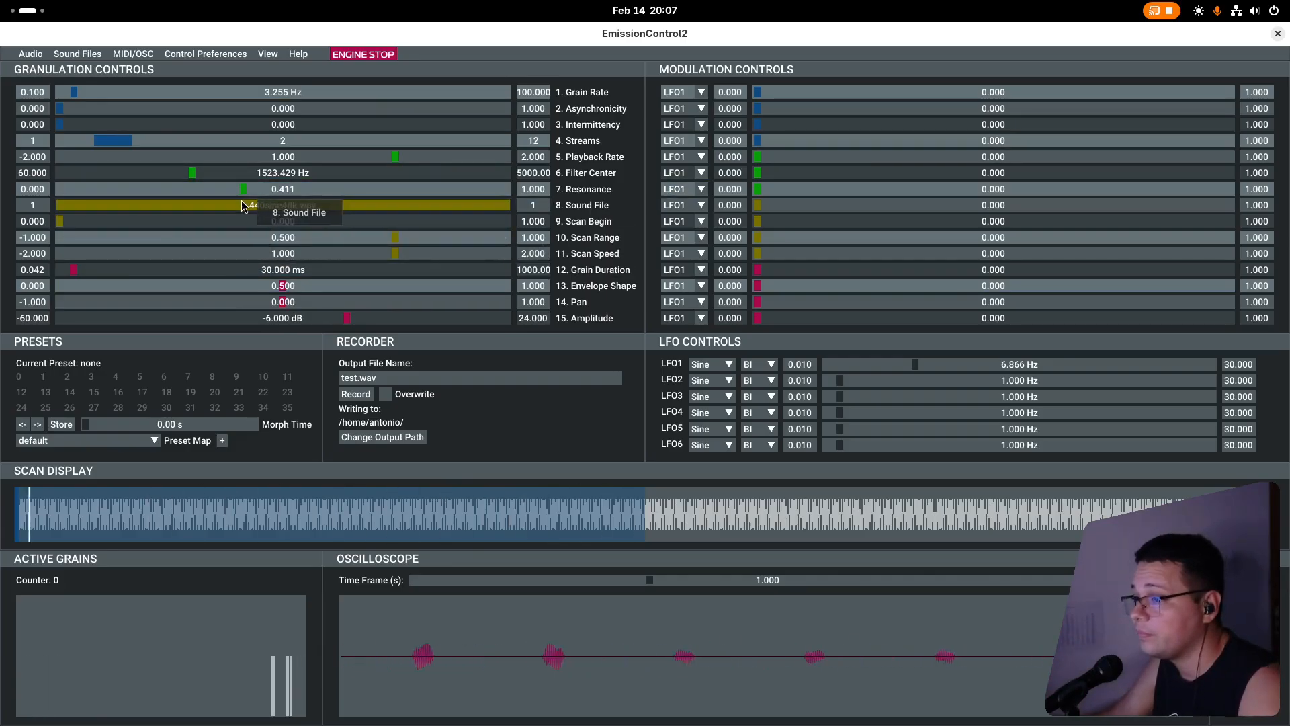
drag(243, 187, 377, 194)
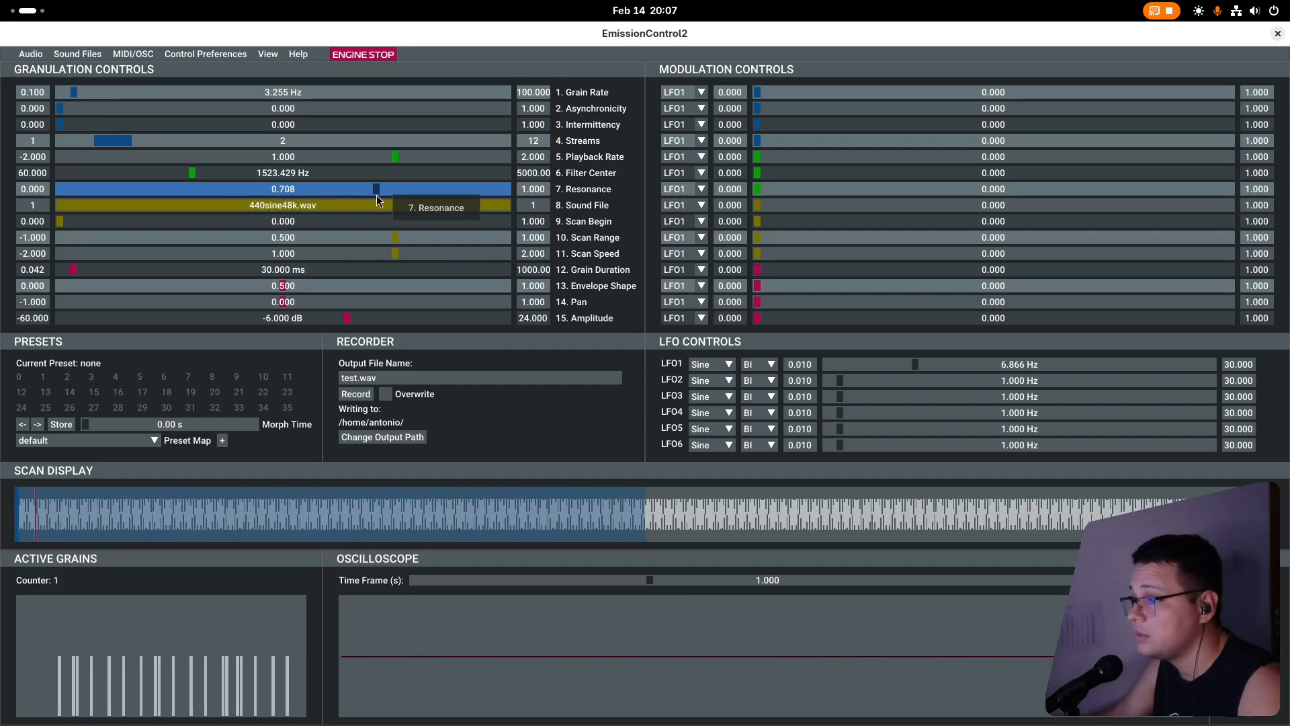
drag(192, 173, 150, 177)
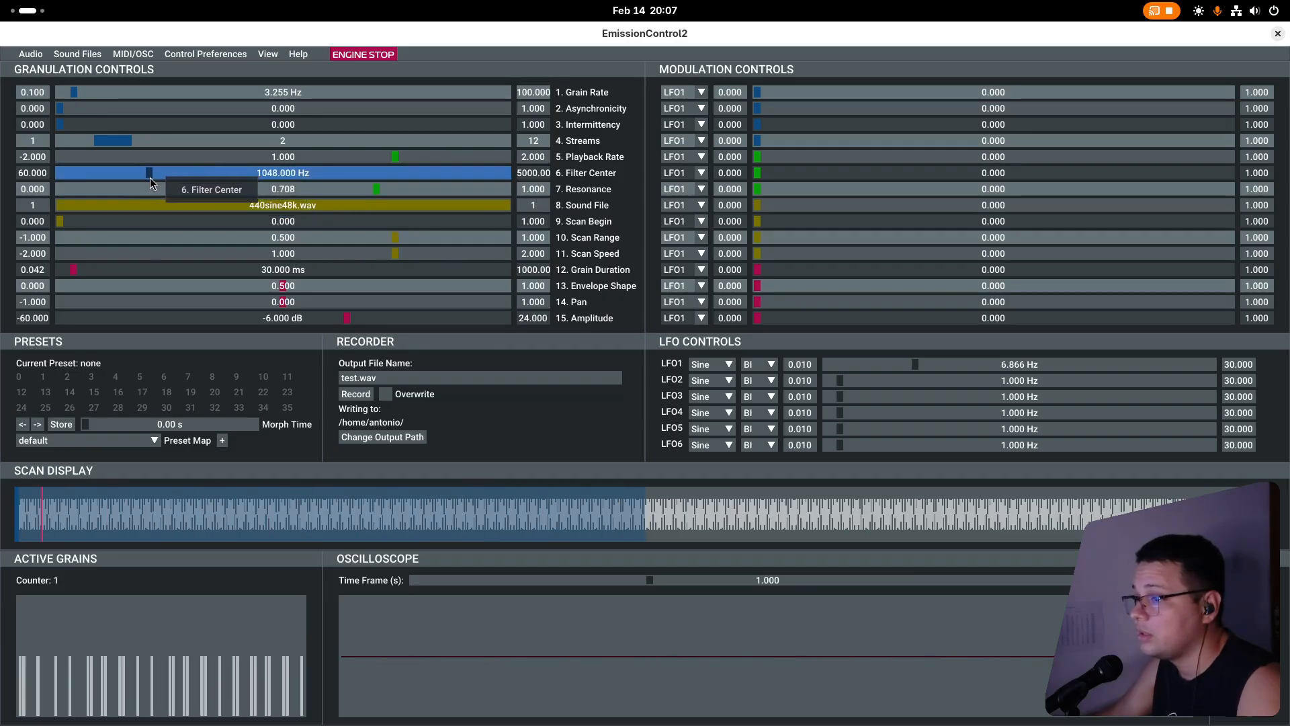
drag(233, 174, 33, 189)
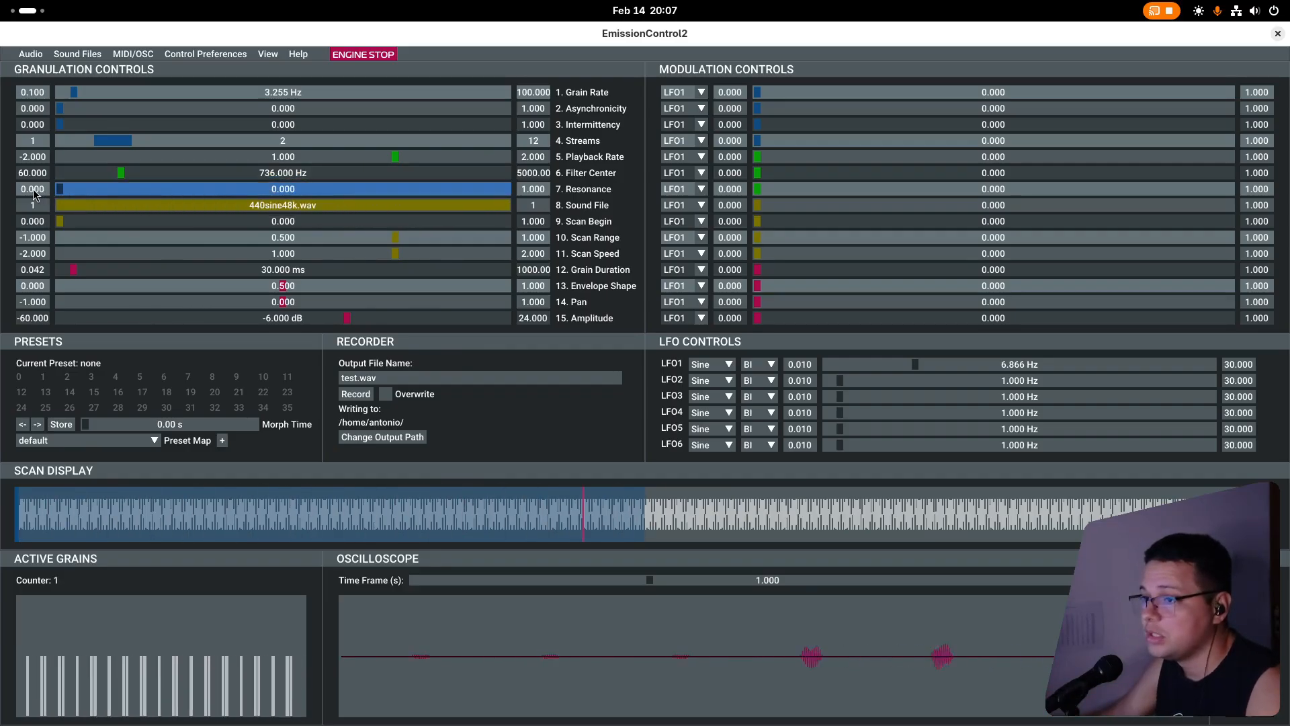
key(space)
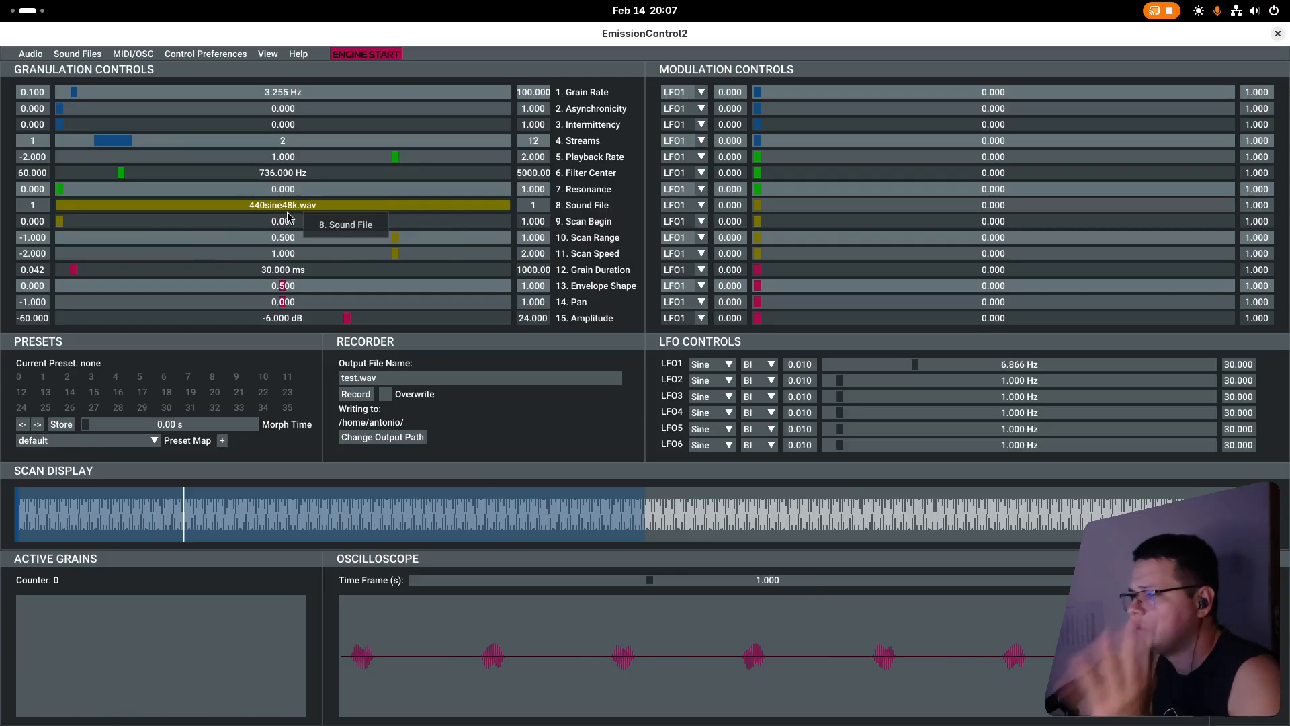
Load GS_ARCANE_172_Drum_Loop_01_V1.wav as an additional sound file from the Ghost Syndicate - Arcane (DnB) drum loops in the Samples folder.
click(95, 52)
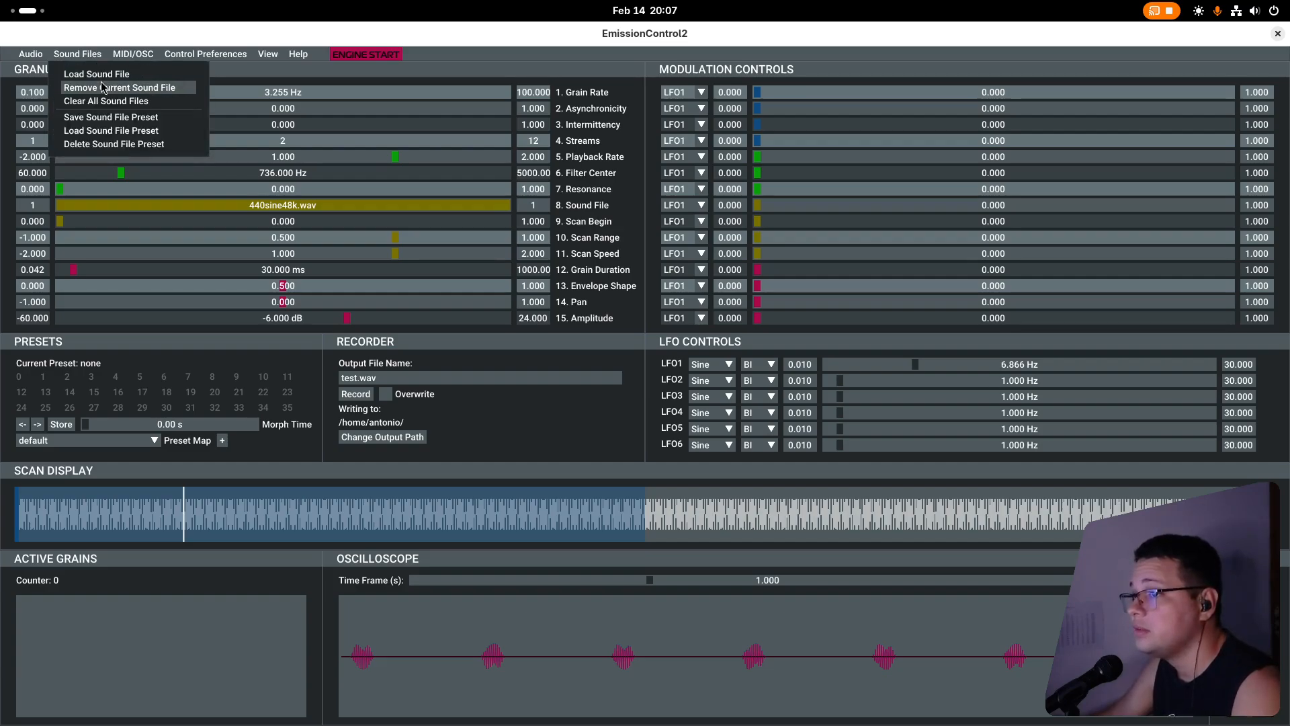
click(109, 74)
click(294, 203)
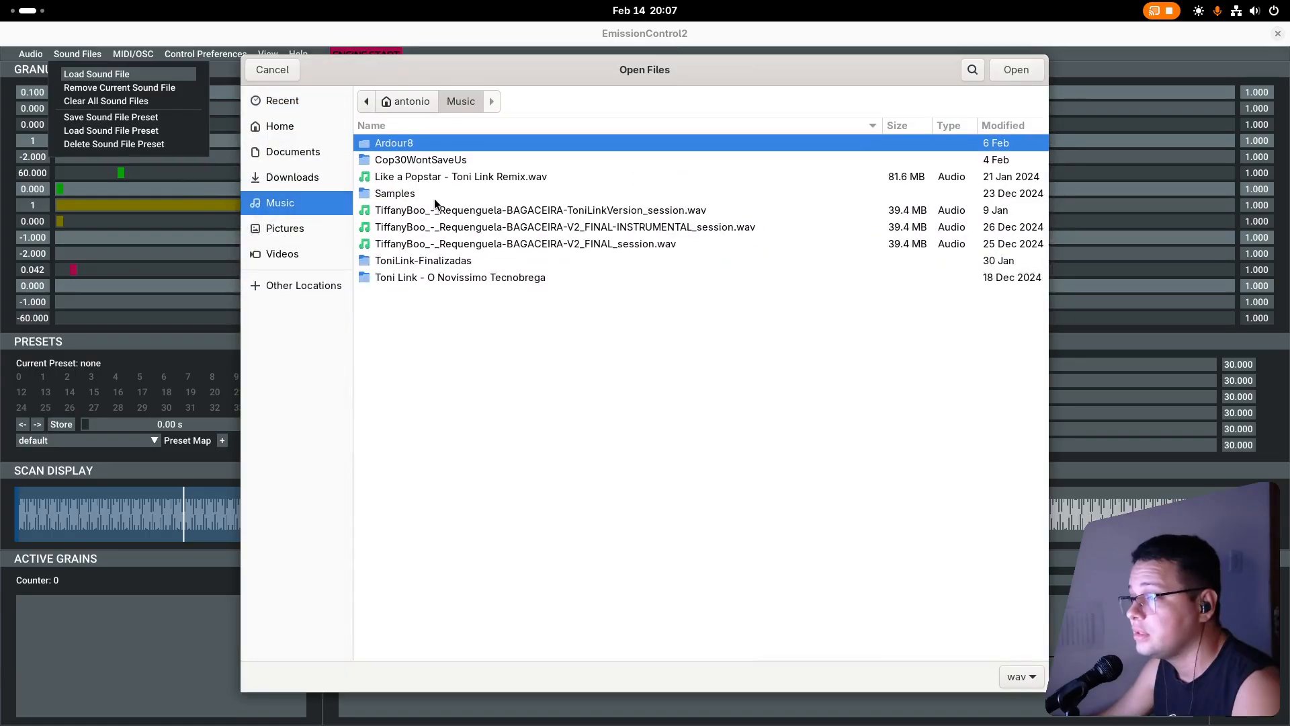
double_click(444, 200)
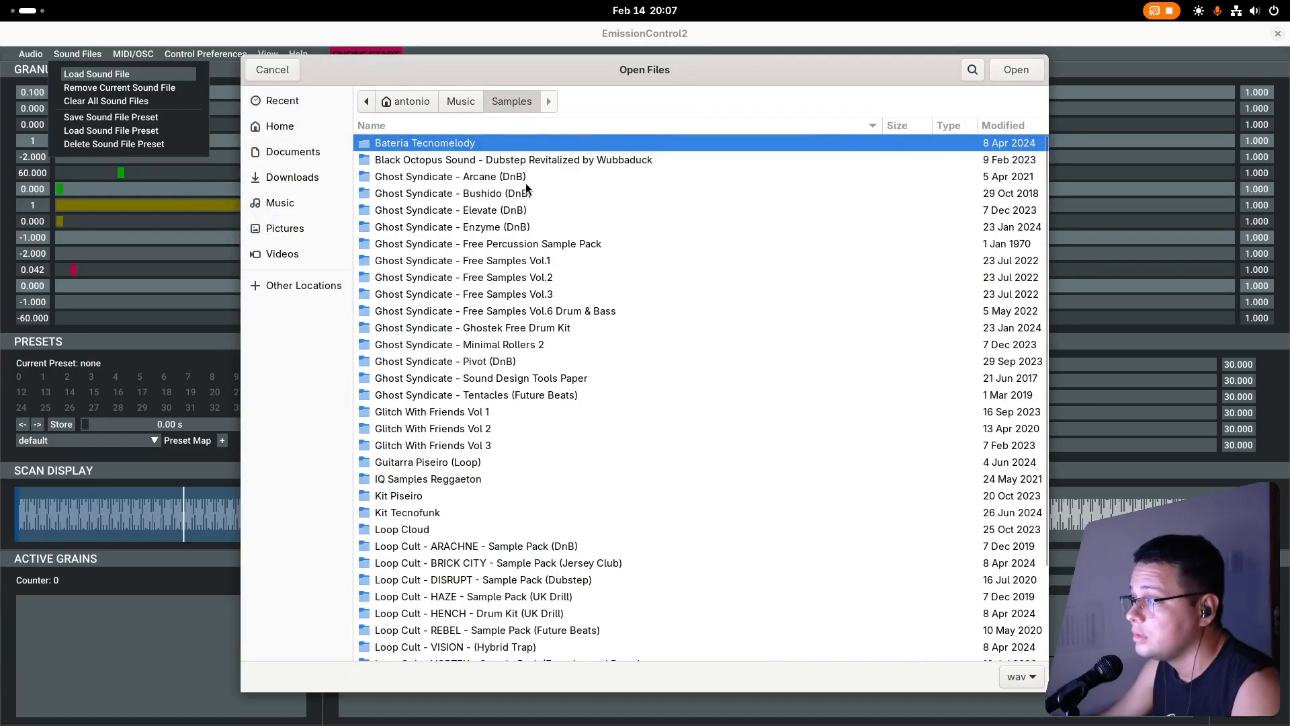
double_click(524, 180)
double_click(463, 161)
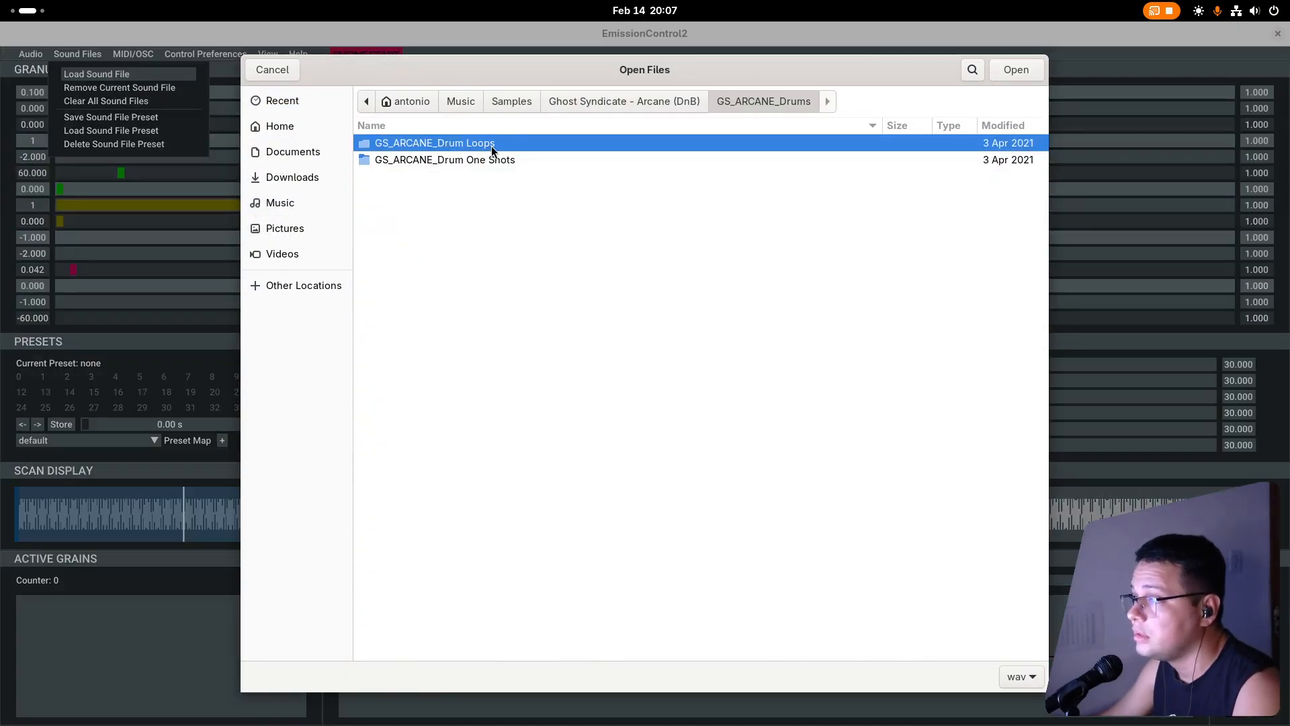
double_click(491, 146)
double_click(495, 147)
double_click(495, 143)
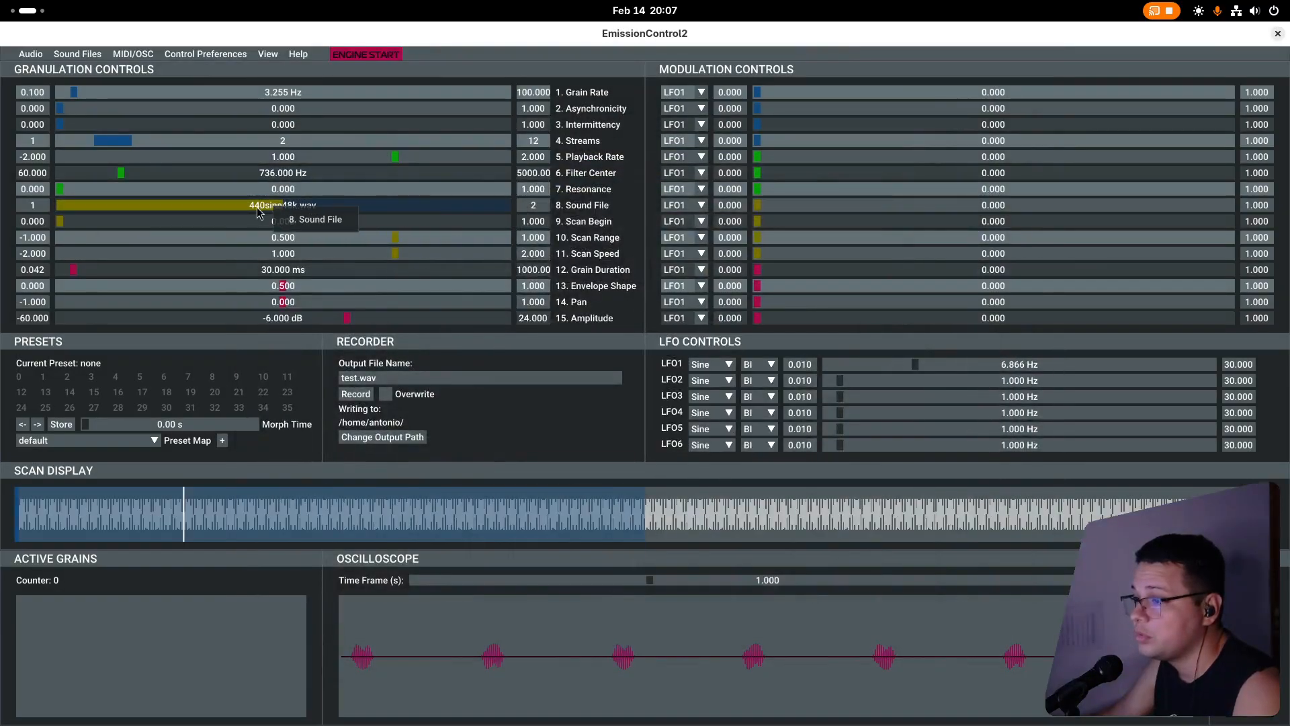
Switch the Sound File to the drum loop and audition it with the Grain Rate at about 3.6 Hz, stopping the engine at the end.
click(365, 207)
key(space)
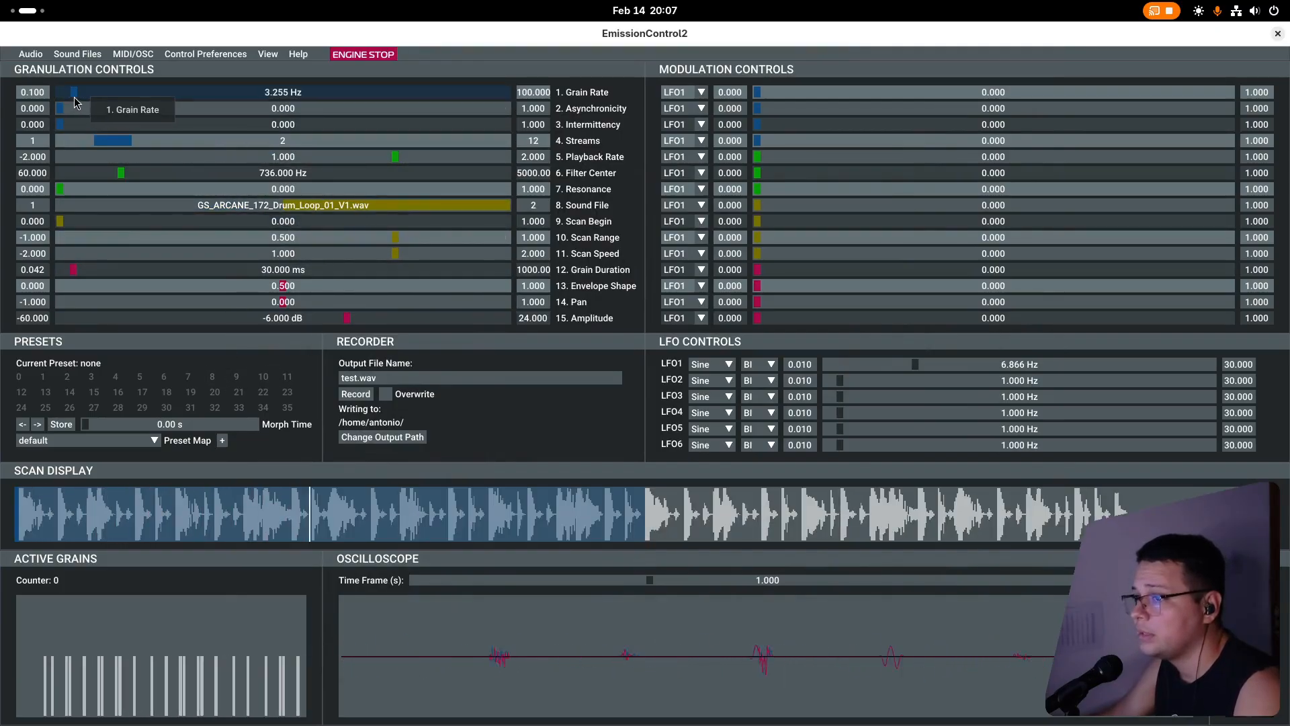
mouse_move(74, 97)
mouse_down()
mouse_move(236, 95)
mouse_move(75, 99)
mouse_up()
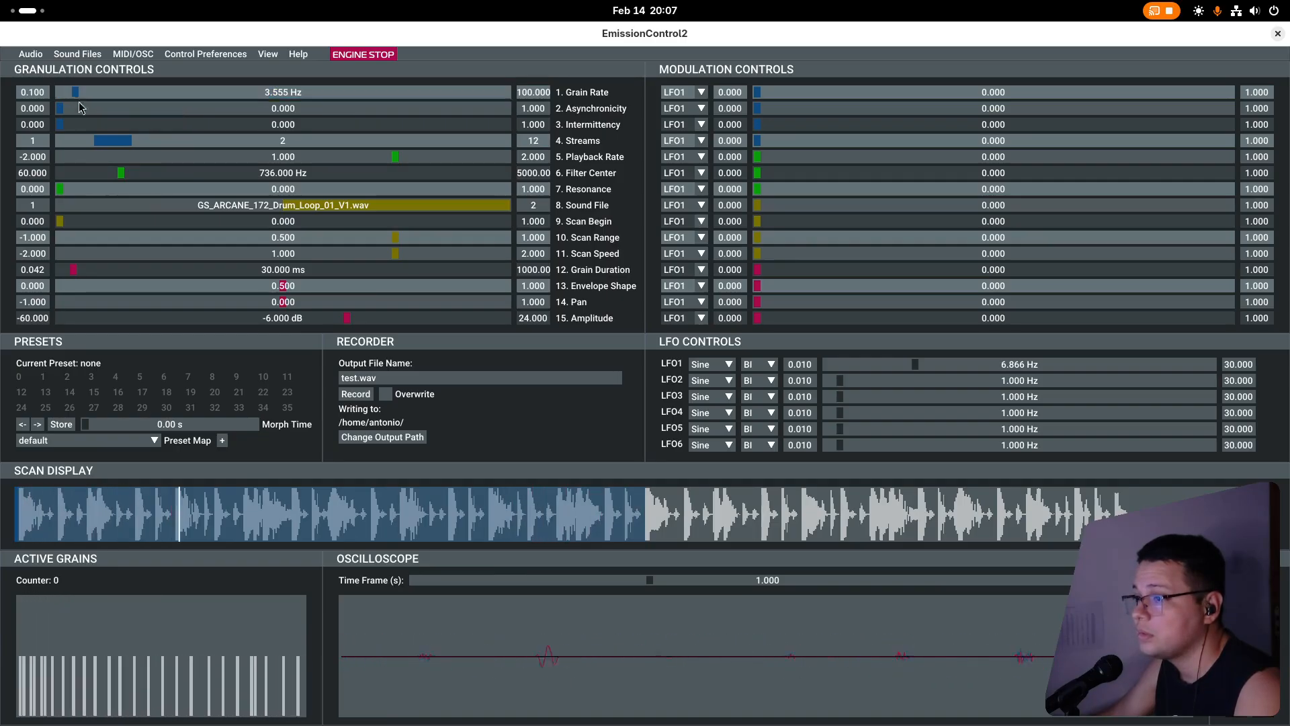
key(space)
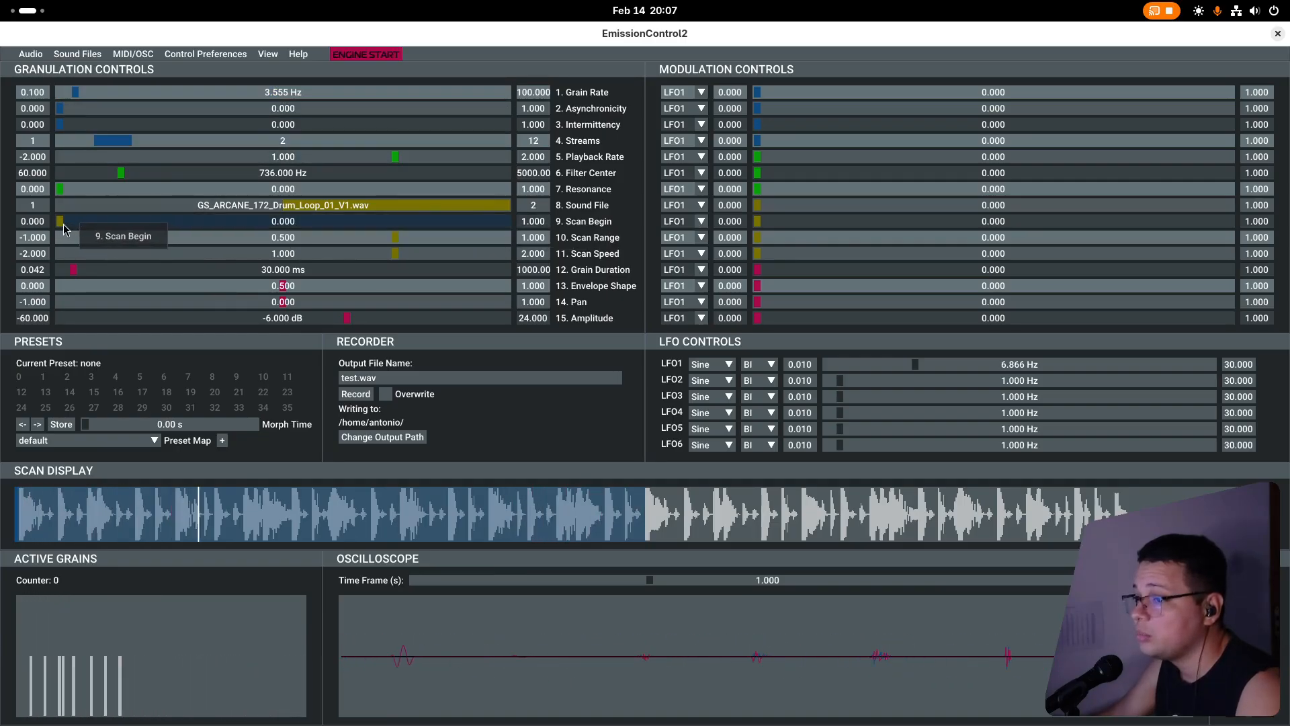
Try different scan windows on the drum loop, ending with Scan Begin at about 0.226 and Scan Range at about 0.392.
drag(63, 224, 364, 304)
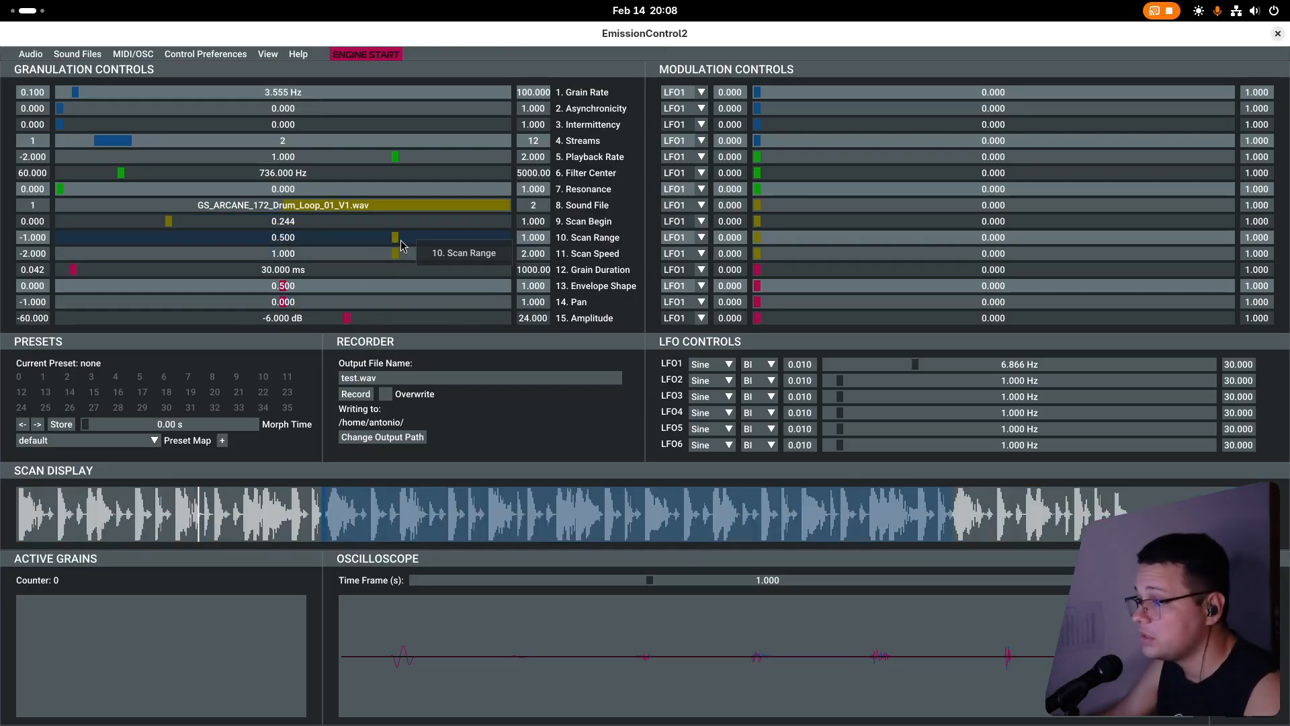
drag(397, 238, 343, 259)
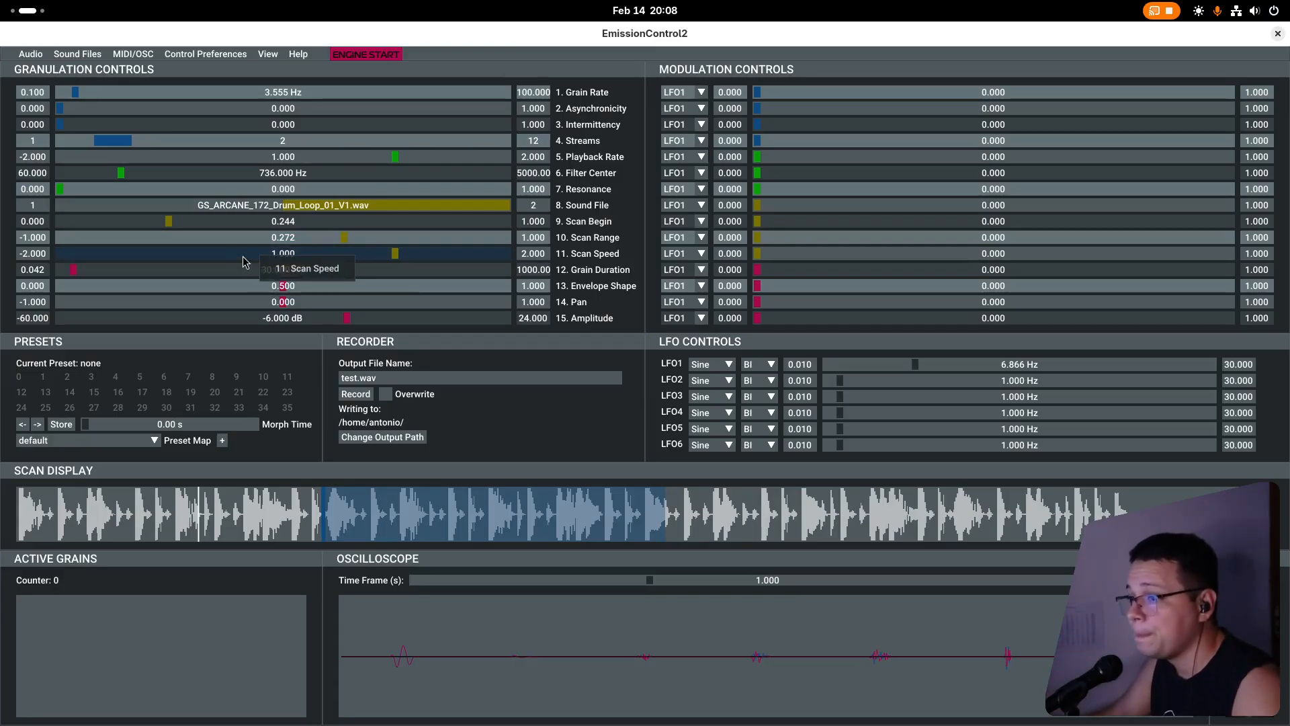
drag(173, 222, 231, 224)
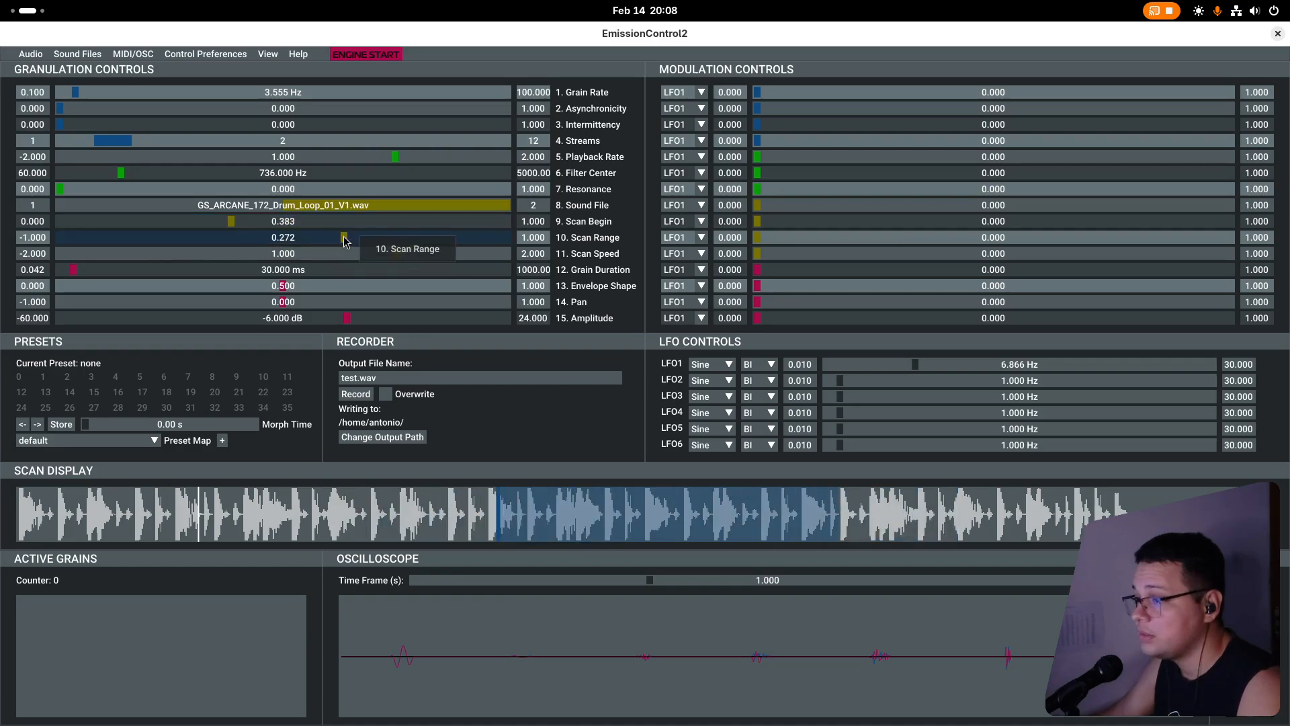
mouse_move(344, 238)
mouse_down()
mouse_move(320, 244)
mouse_move(349, 238)
mouse_up()
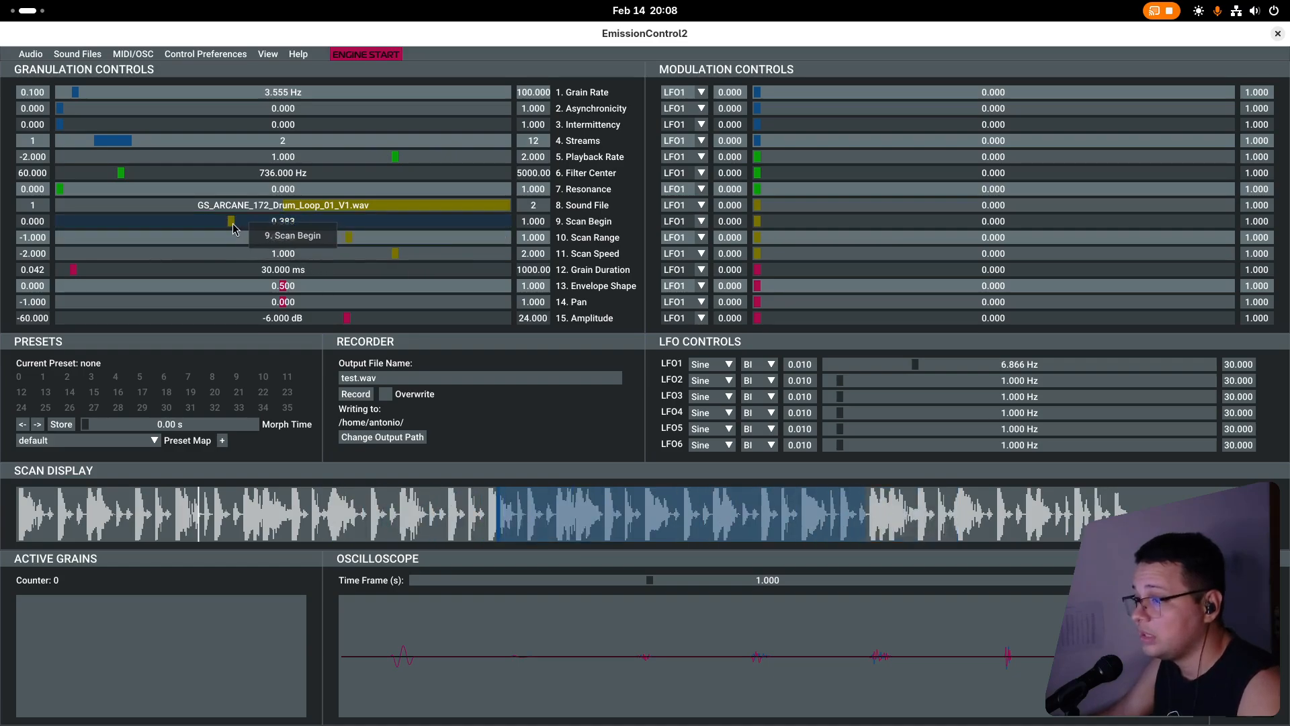
drag(233, 228, 278, 227)
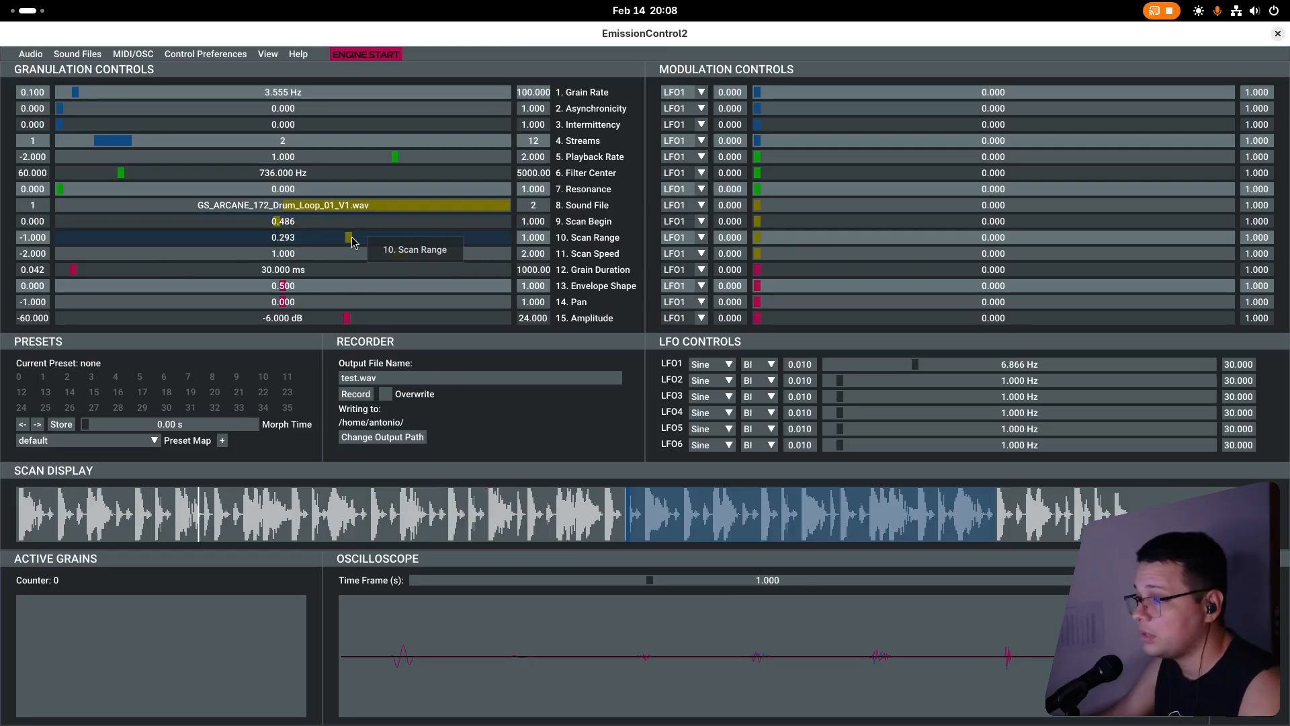
drag(352, 241, 375, 240)
drag(278, 227, 383, 228)
right_click(374, 229)
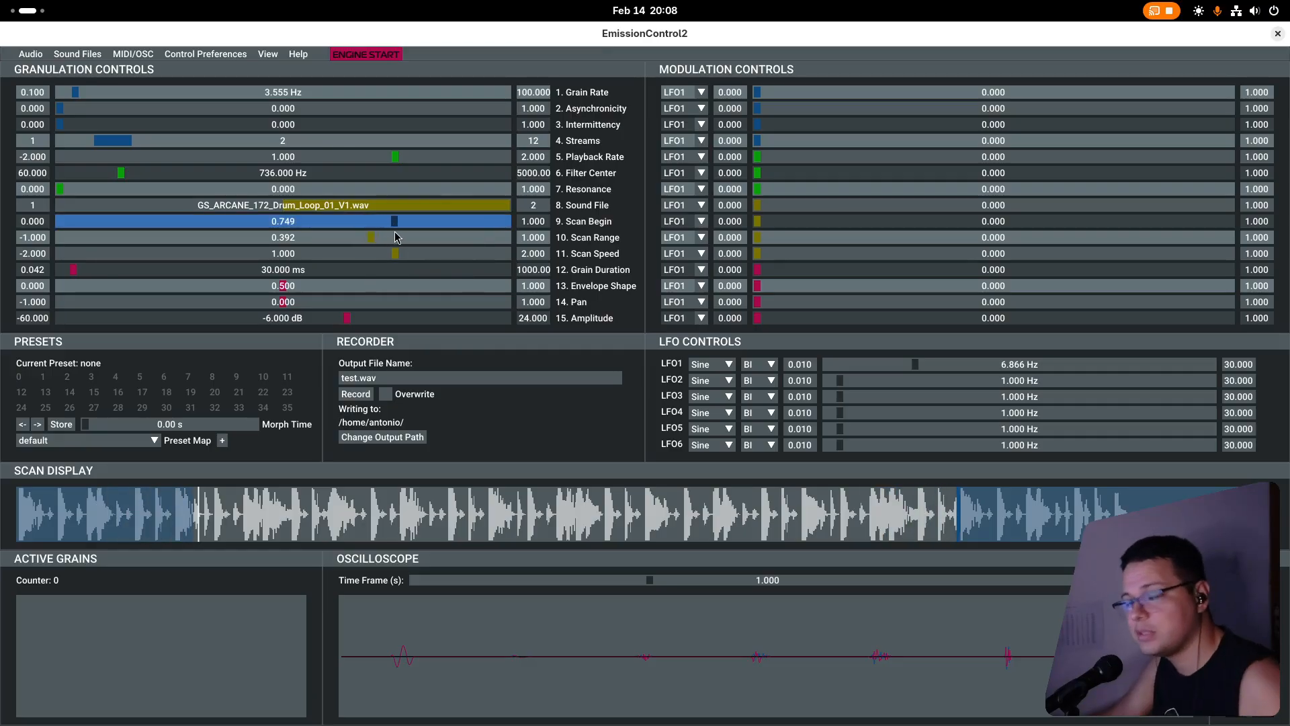
mouse_move(395, 232)
mouse_down()
mouse_move(353, 249)
mouse_move(388, 255)
mouse_up()
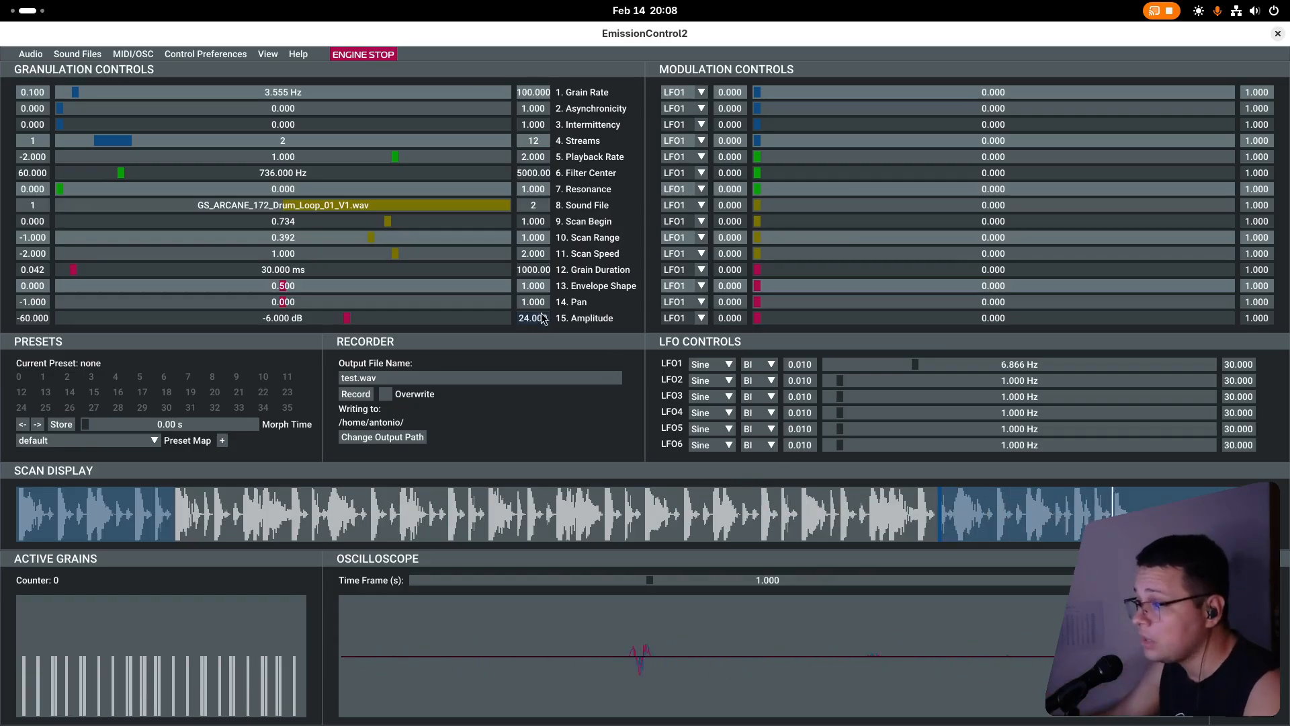
drag(385, 223, 160, 256)
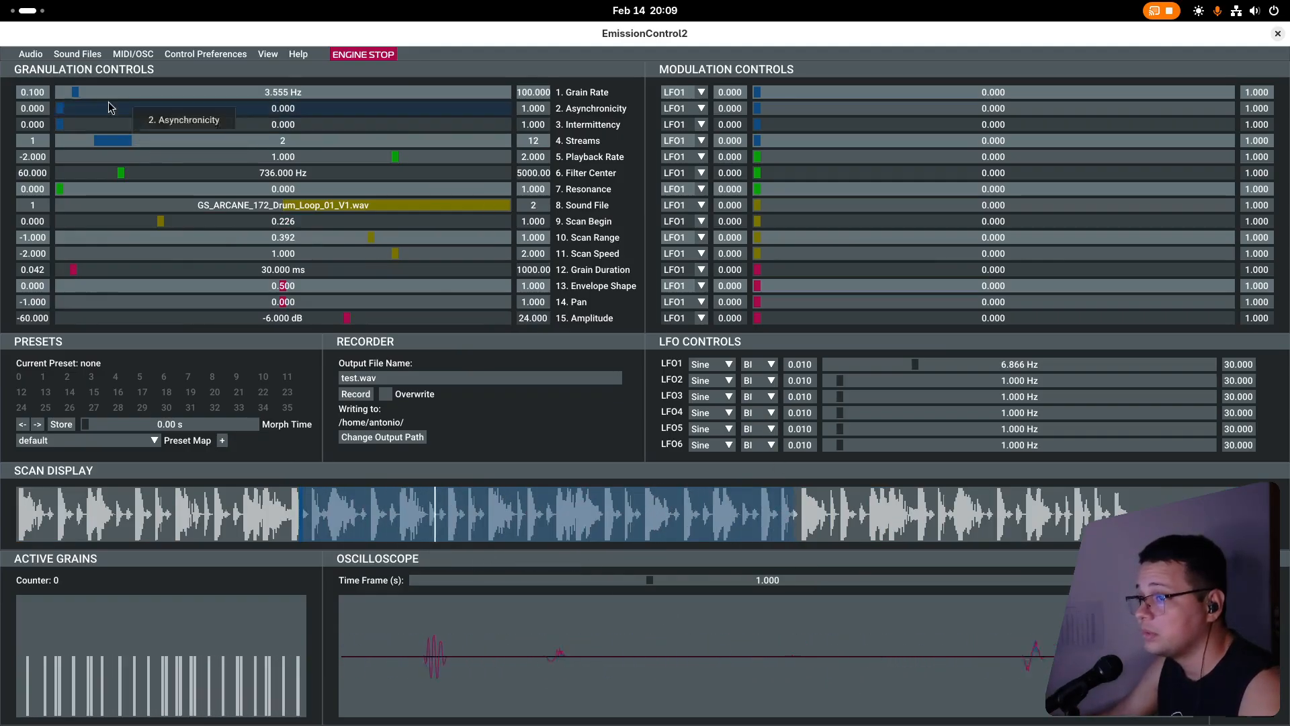
Raise the Grain Rate to about 14.8 Hz and try a Grain Duration of about 253 ms before shortening it to about 18 ms.
drag(90, 96, 126, 95)
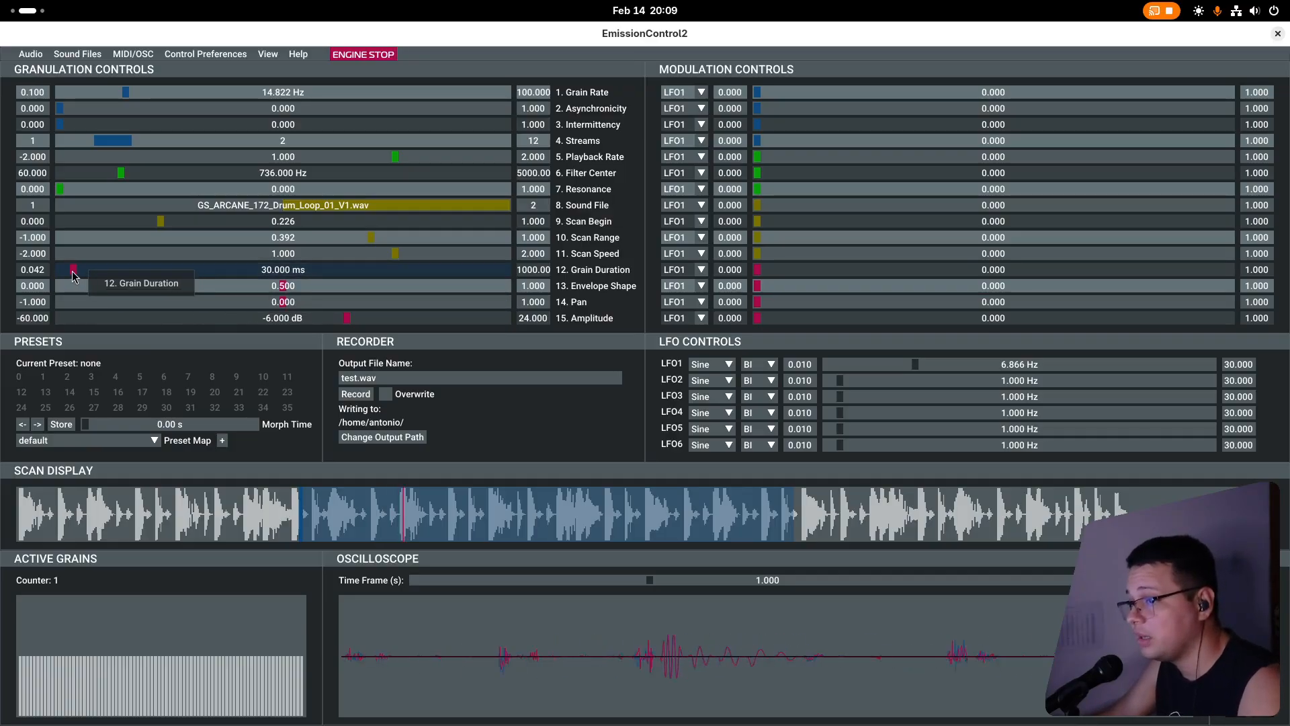
drag(71, 271, 173, 269)
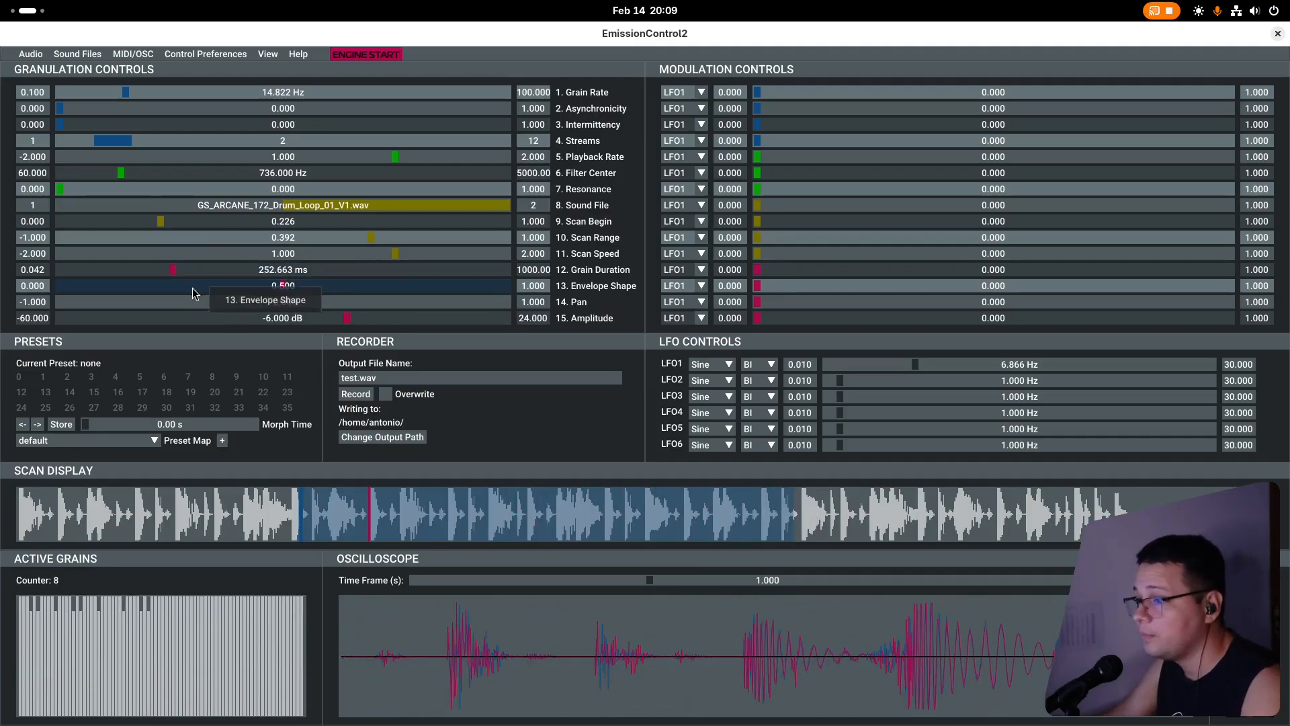
drag(173, 270, 69, 275)
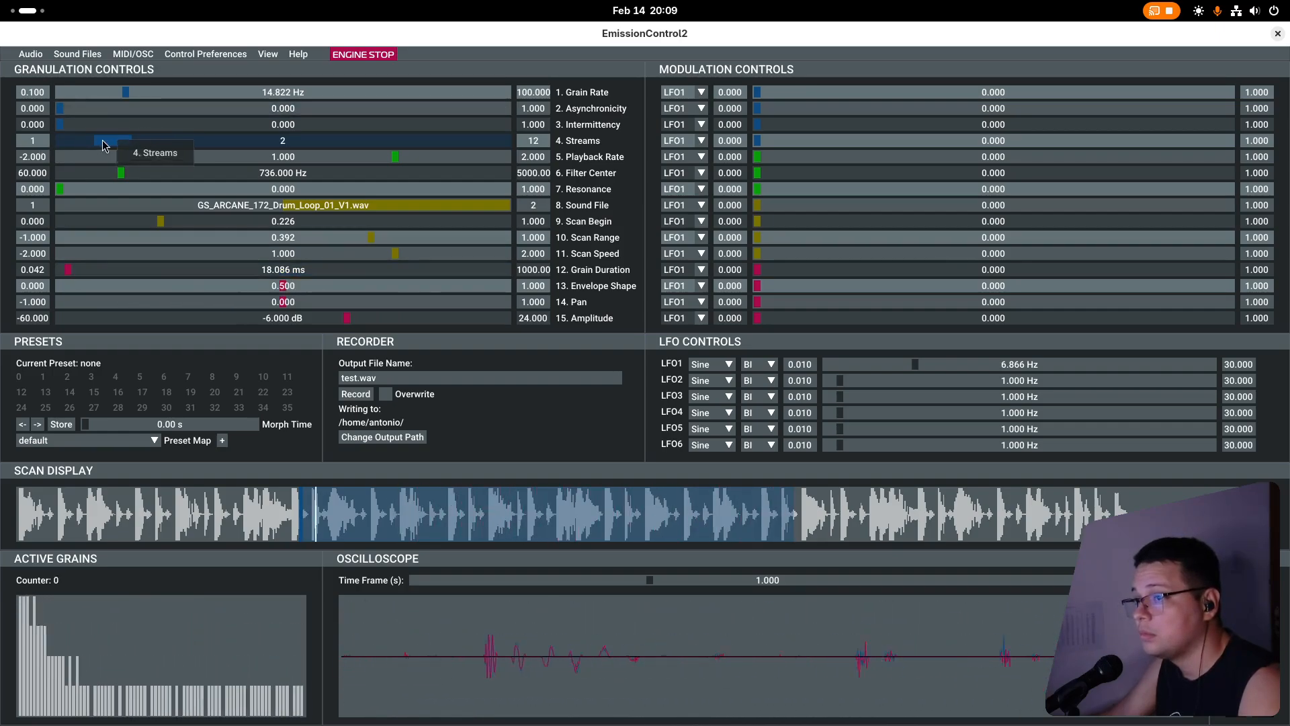
Set Streams to 1 and the Grain Rate to about 15.1 Hz, stop the engine, and raise the Amplitude to about -2.7 dB.
drag(116, 142, 15, 144)
mouse_move(130, 96)
mouse_down()
mouse_move(343, 96)
mouse_move(127, 110)
mouse_up()
key(space)
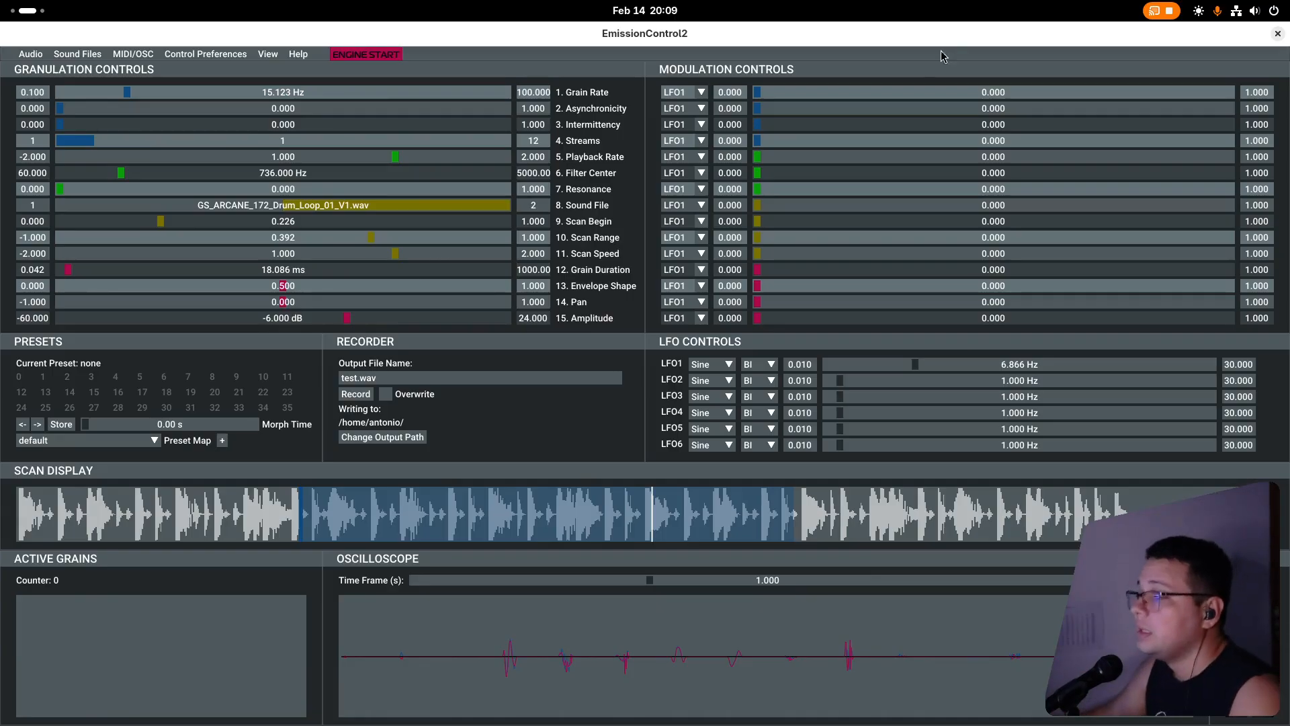
mouse_move(352, 315)
mouse_down()
mouse_move(374, 318)
mouse_move(337, 326)
mouse_up()
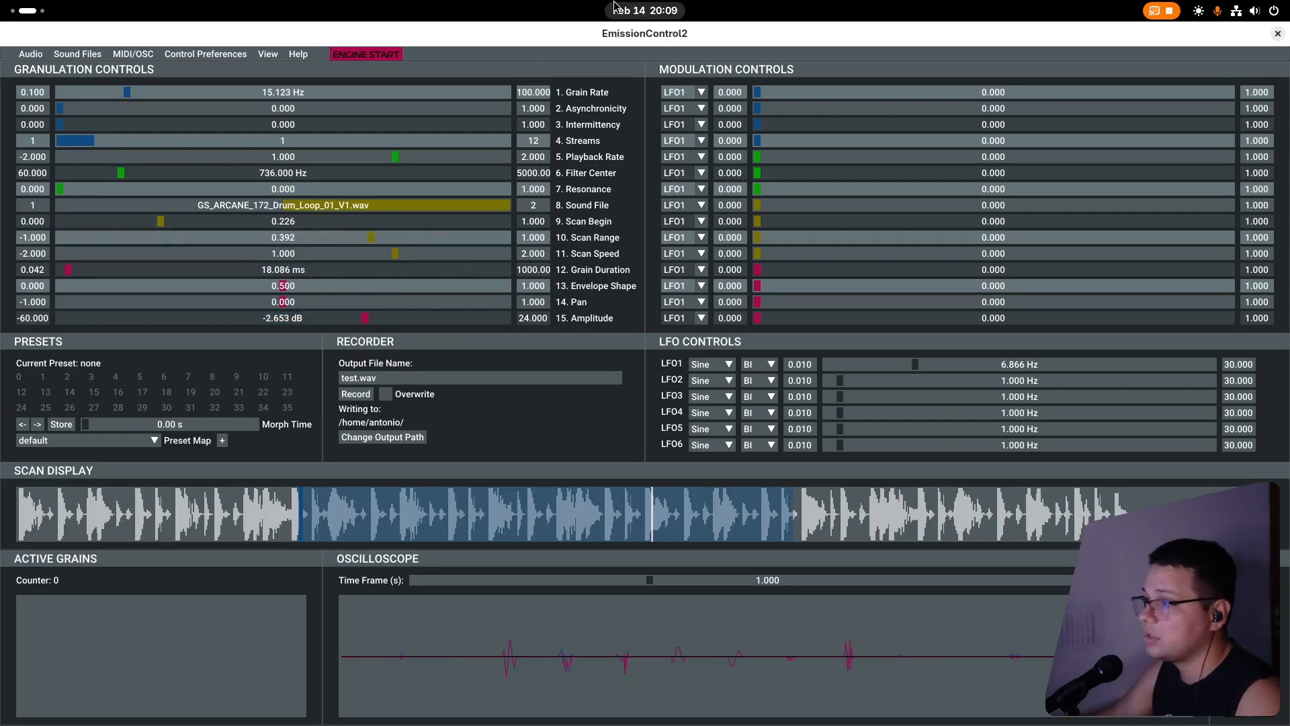
Confirm Midi Through and MPK mini 3 as the MIDI input devices.
click(119, 57)
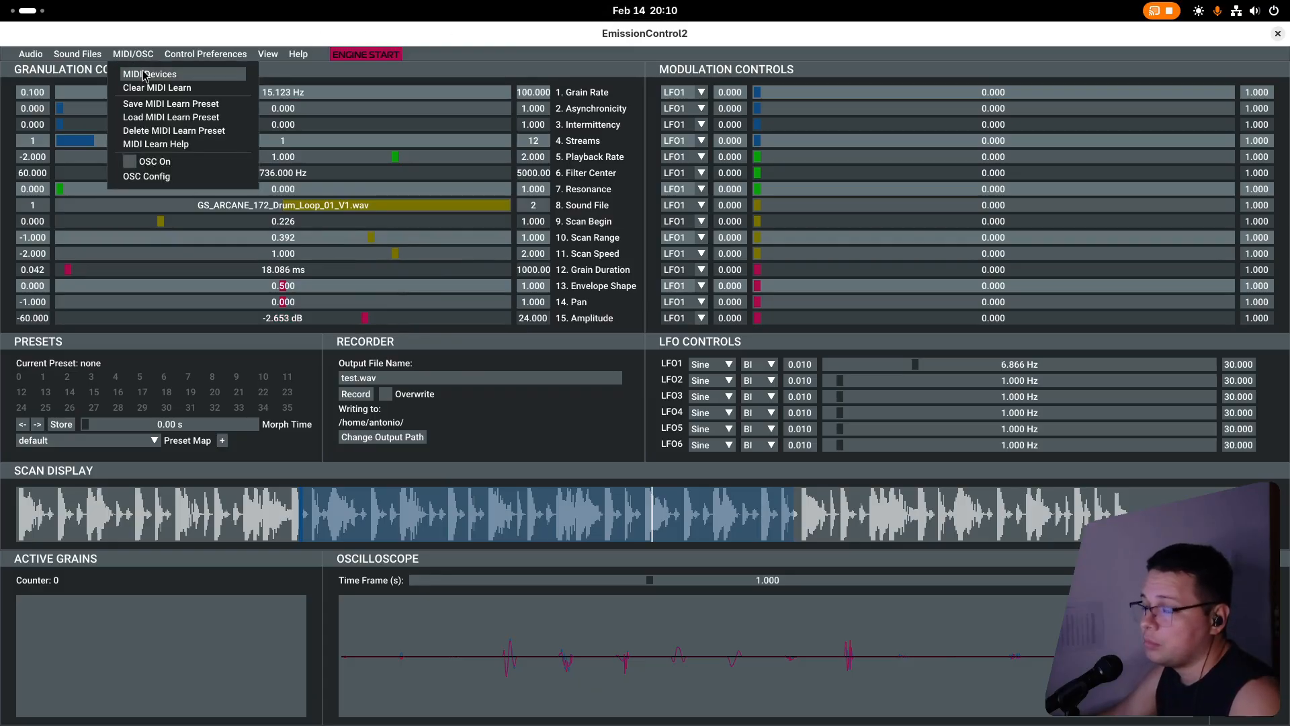
click(144, 74)
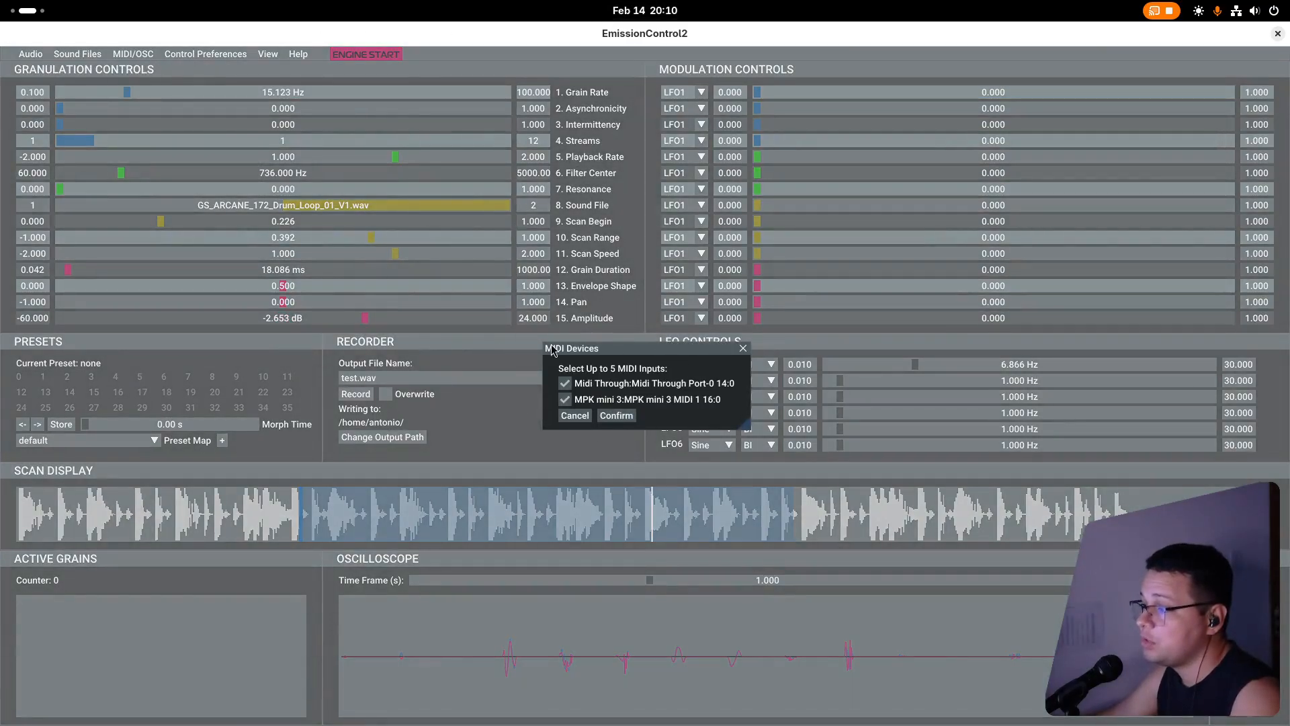
click(619, 416)
Load a saved MIDI Learn preset and start the sound engine to play the parameters from the MIDI controller.
click(134, 58)
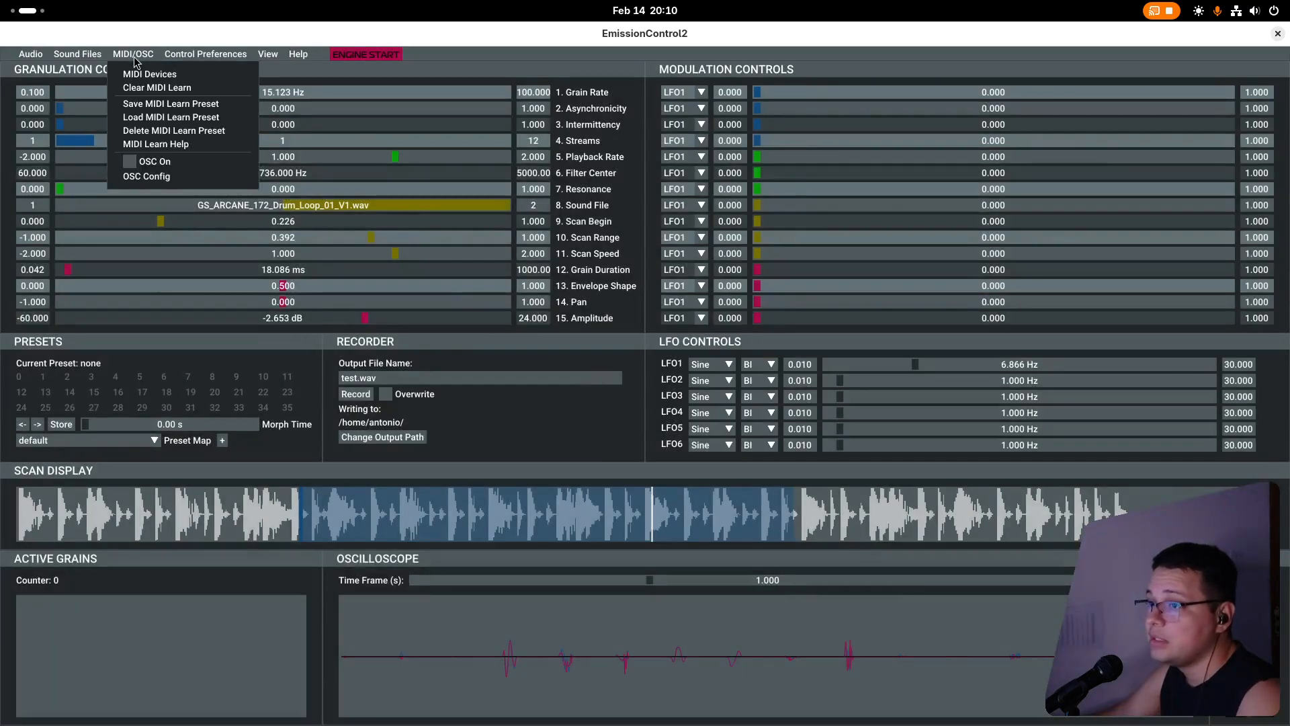
click(154, 118)
click(473, 337)
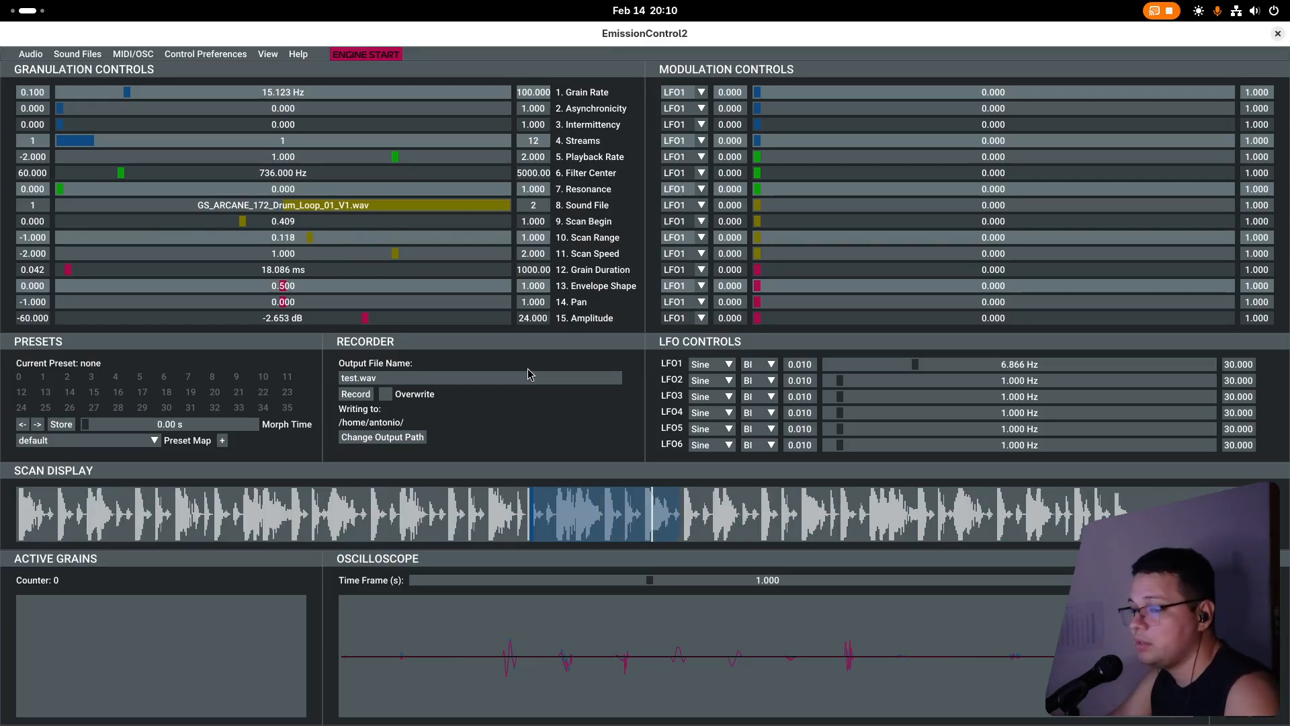
key(space)
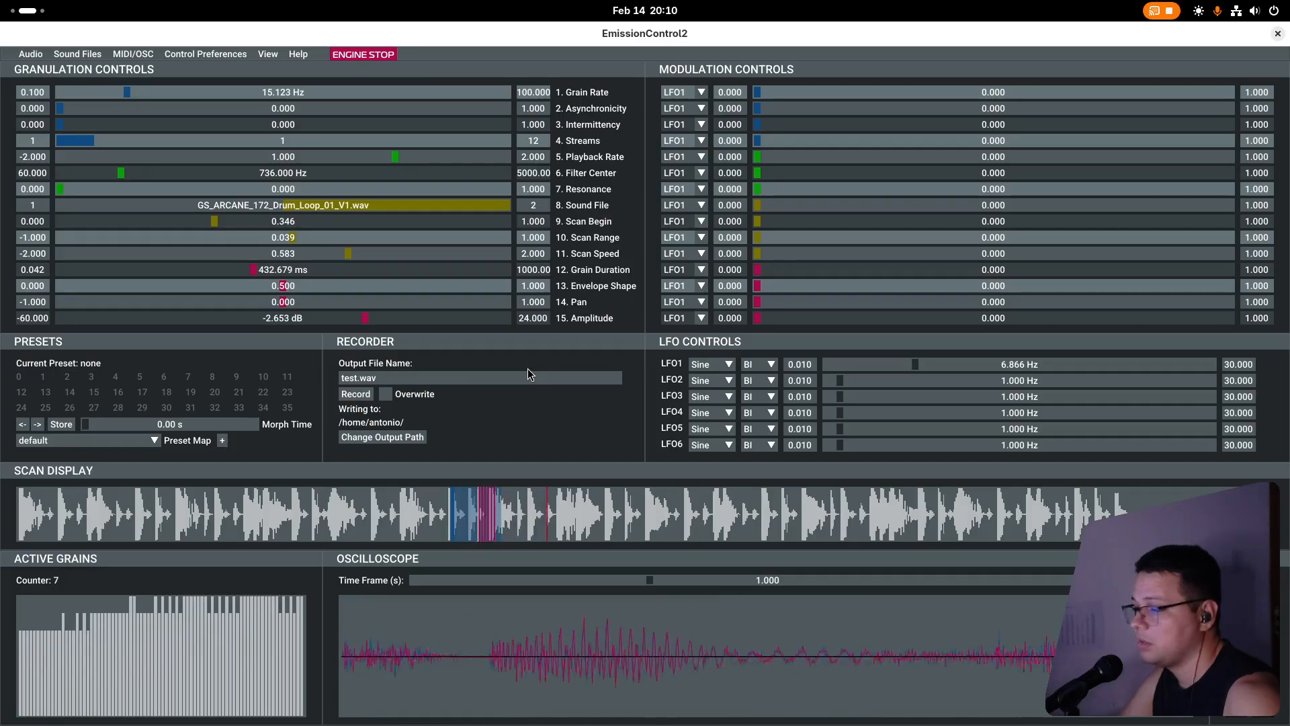
Slow LFO1 to about 1.06 Hz, set the Grain Rate modulation to about 0.278, and stop the engine after listening.
key(space)
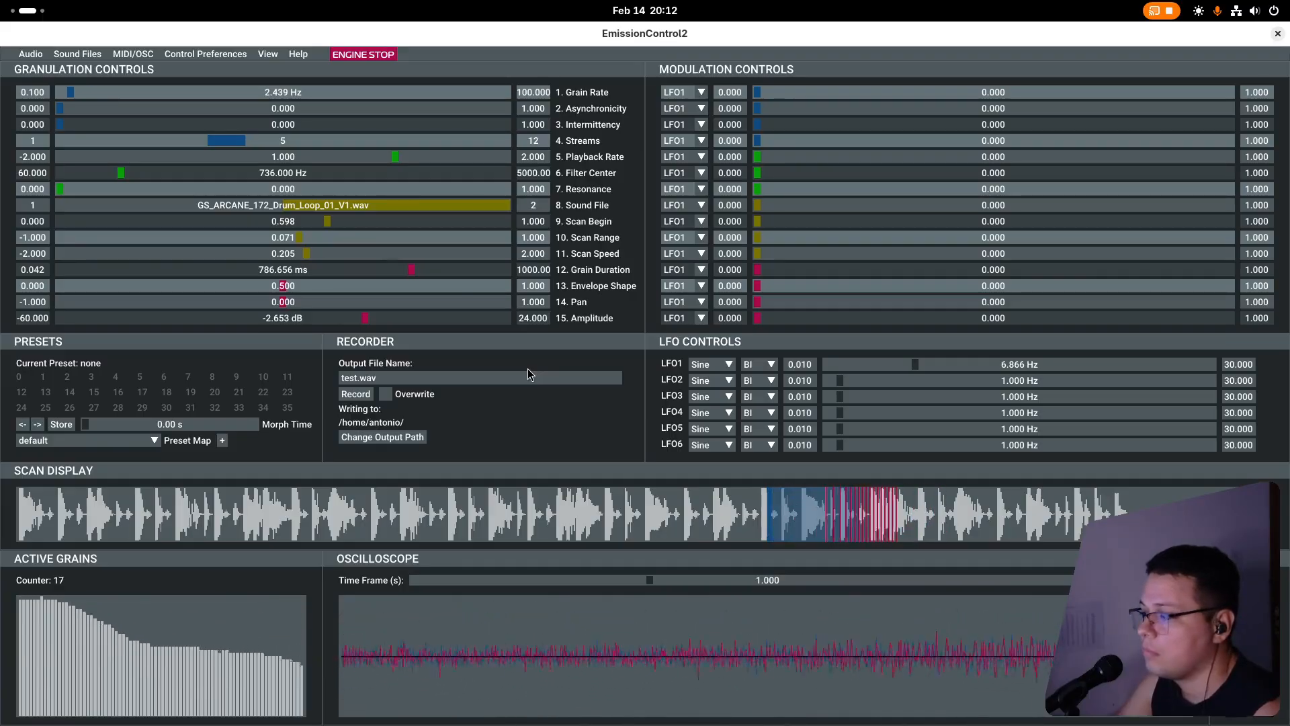
key(space)
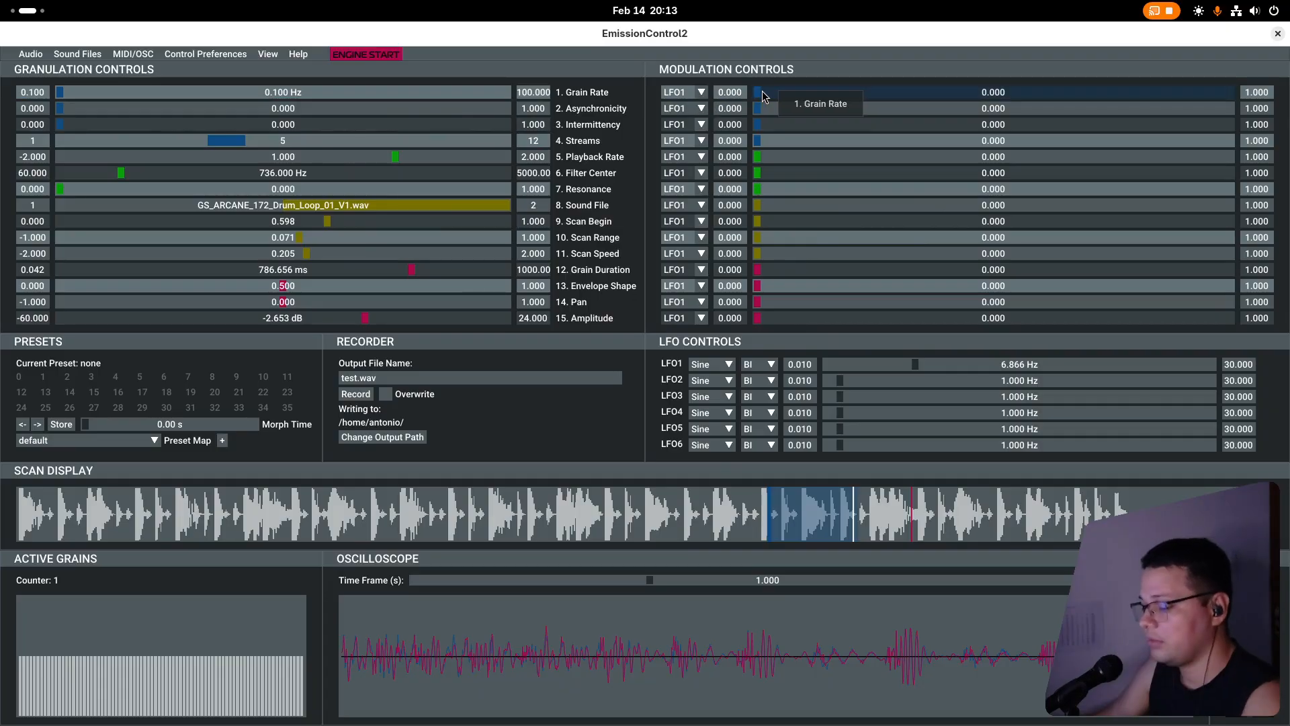
drag(762, 90, 779, 98)
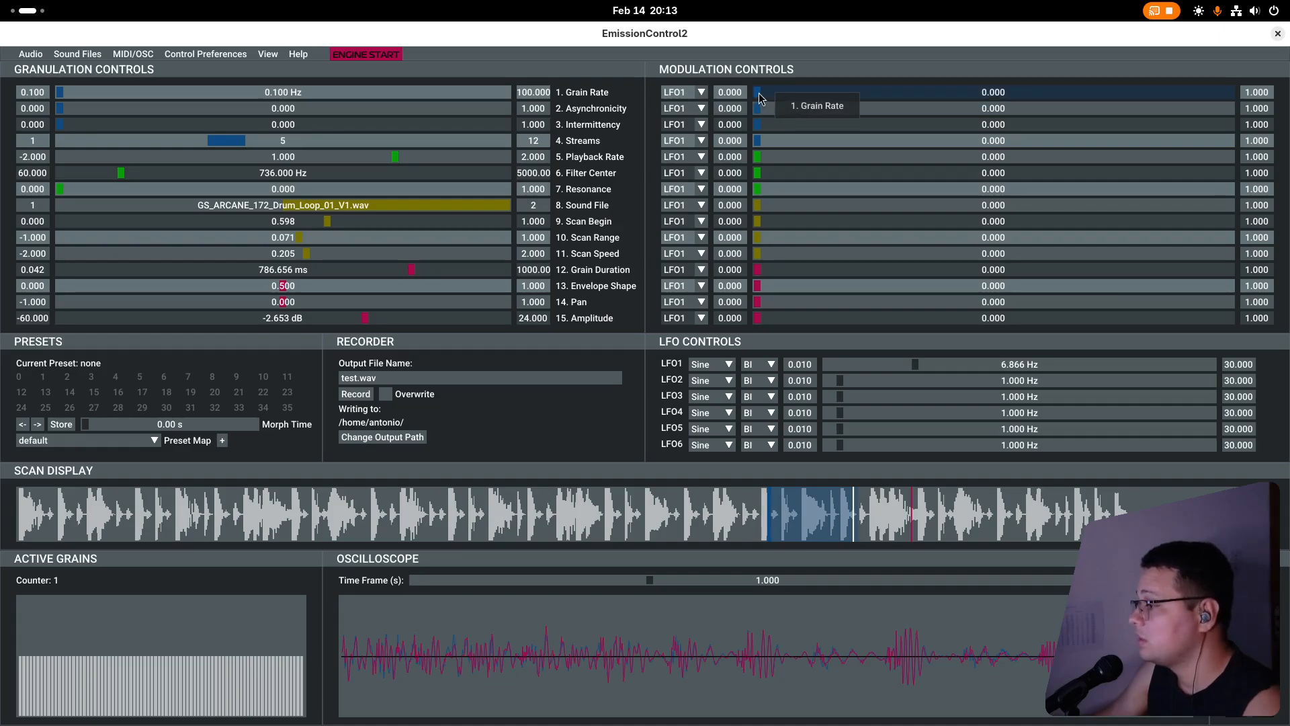
drag(914, 364, 842, 372)
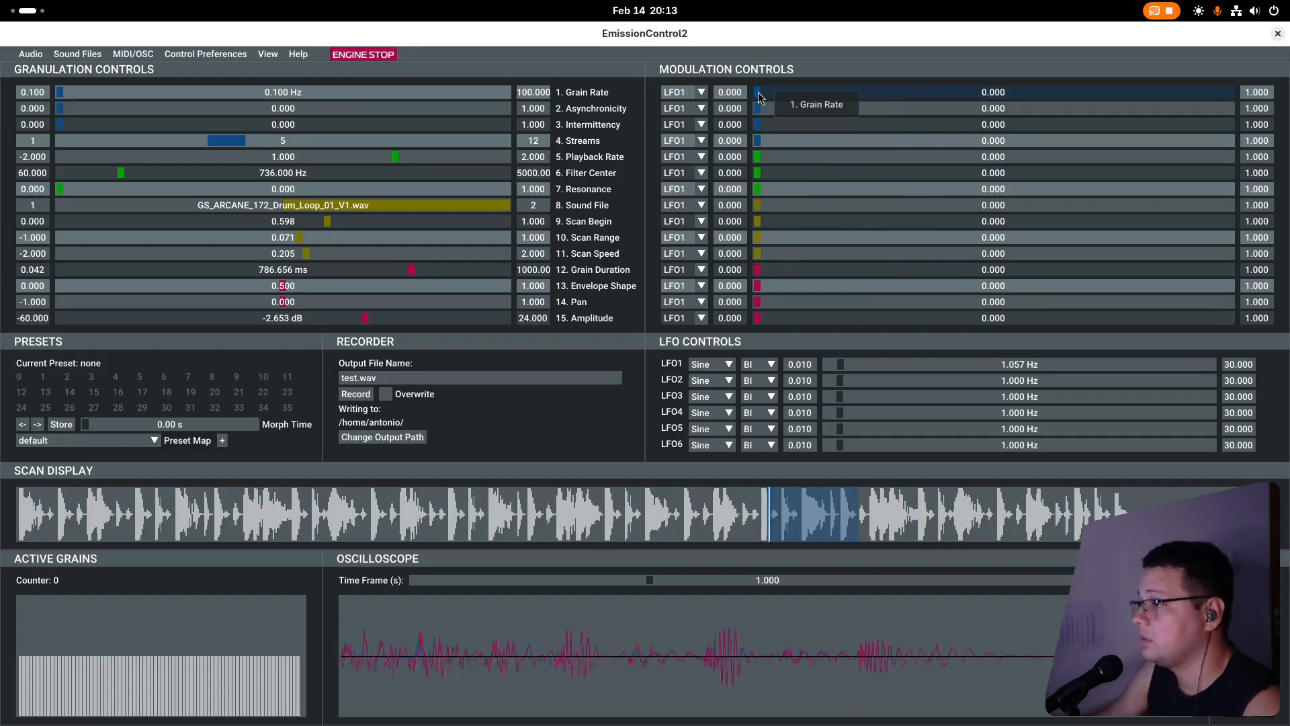
drag(778, 92, 890, 103)
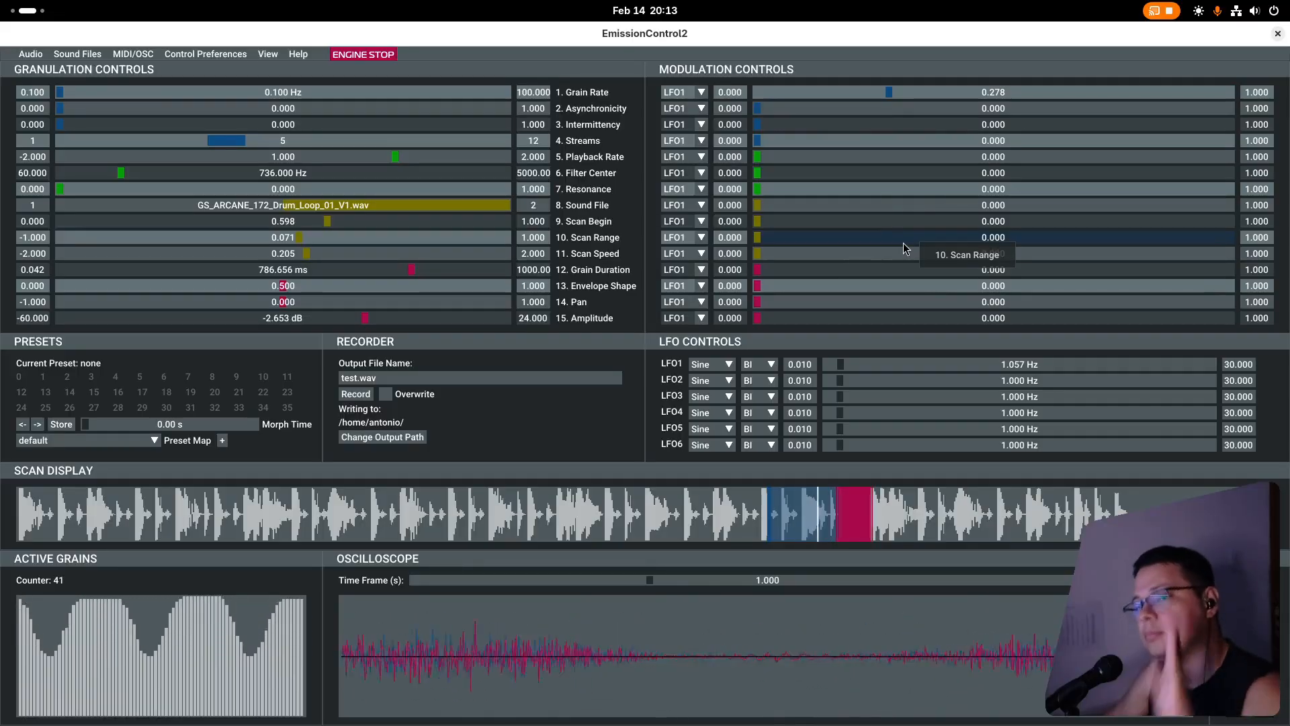
key(space)
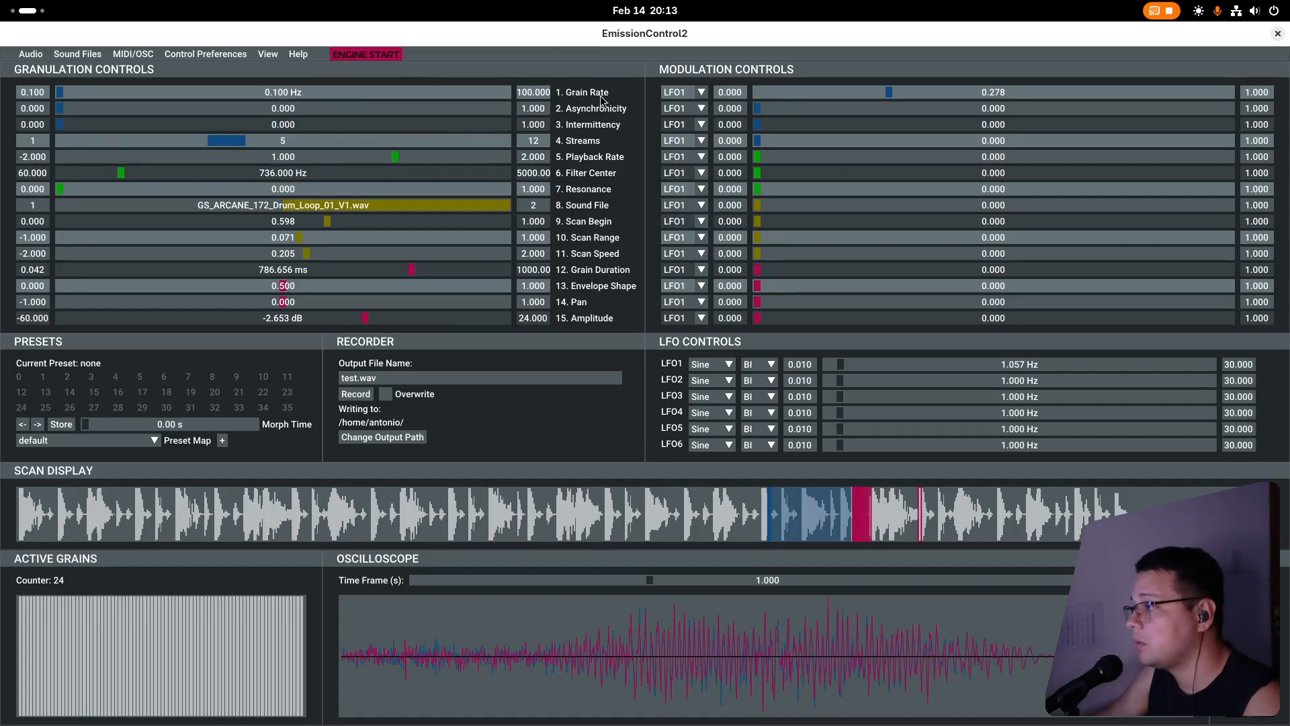
Start the engine and try a Grain Rate modulation of about 0.884 before lowering it to about 0.128.
key(space)
drag(893, 94, 1172, 102)
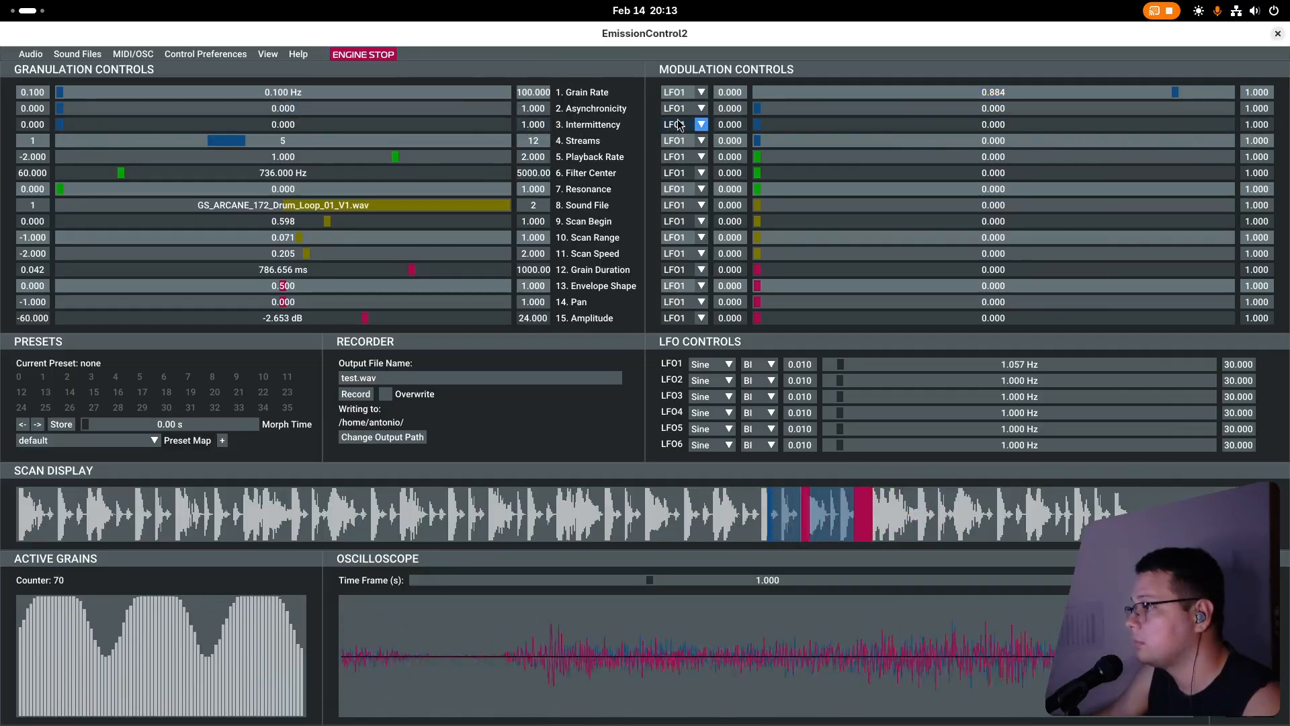
drag(1177, 95, 818, 105)
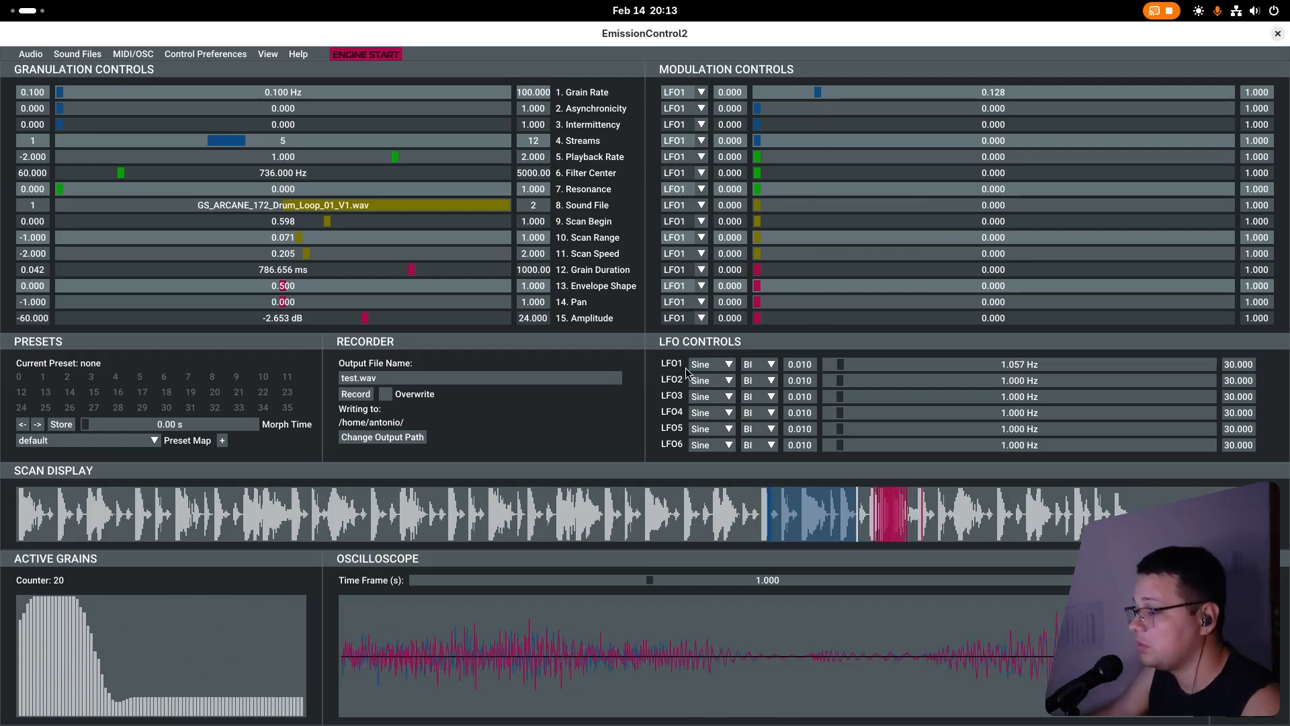
Switch LFO1 to the Square waveform and raise the Grain Rate modulation to about 0.339.
click(729, 367)
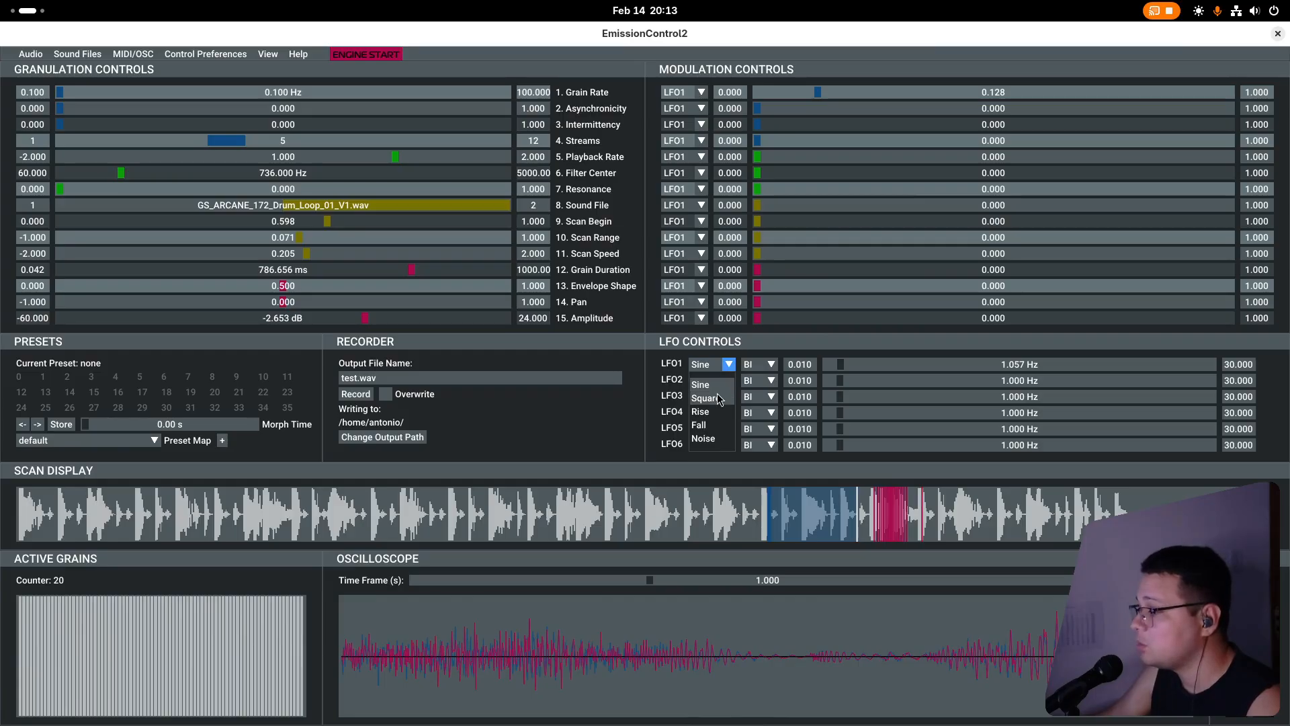
click(717, 397)
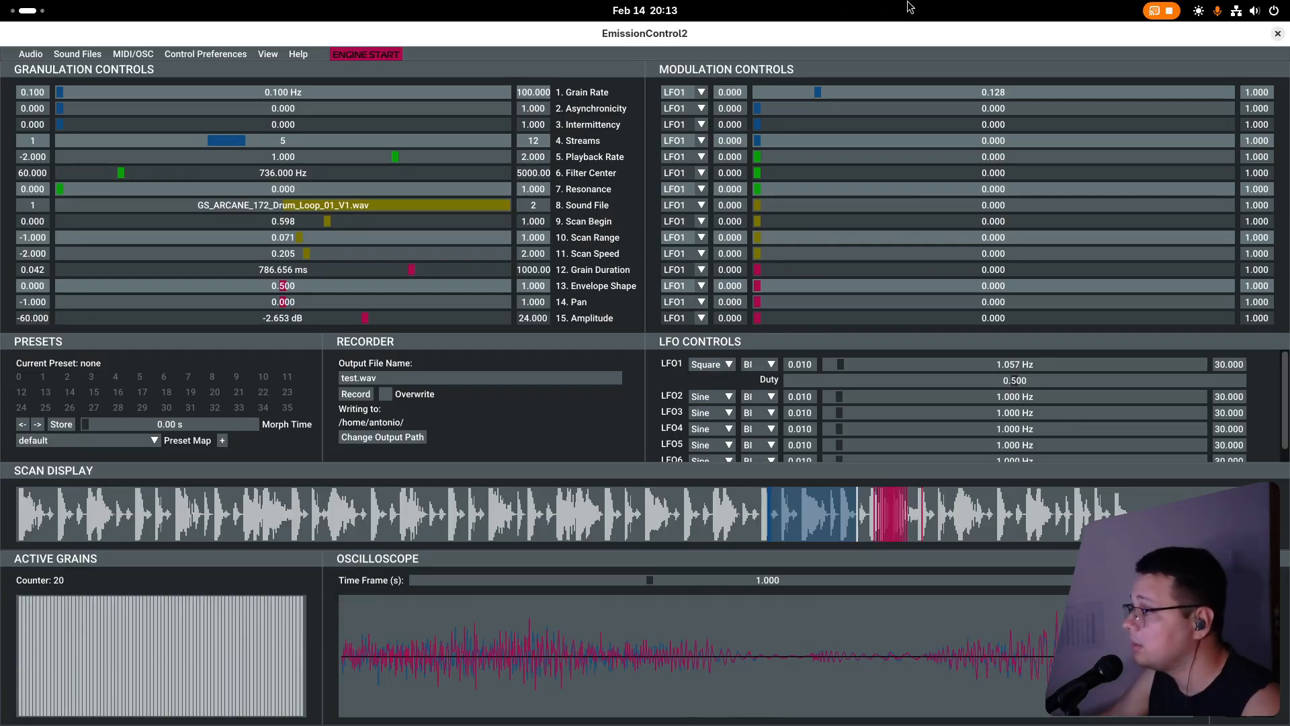
drag(757, 94, 918, 102)
Switch LFO1 to the Rise waveform at about 3.05 Hz and set the Grain Rate modulation to about 0.261.
click(726, 364)
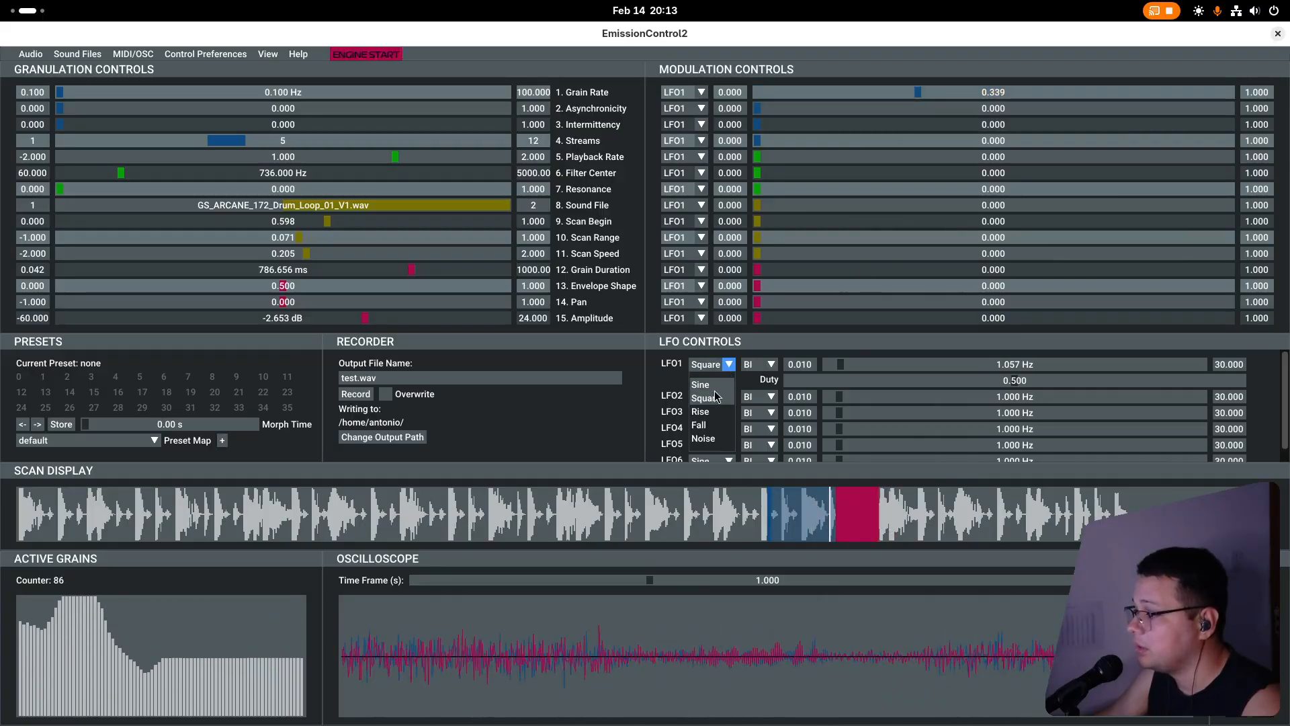
click(714, 413)
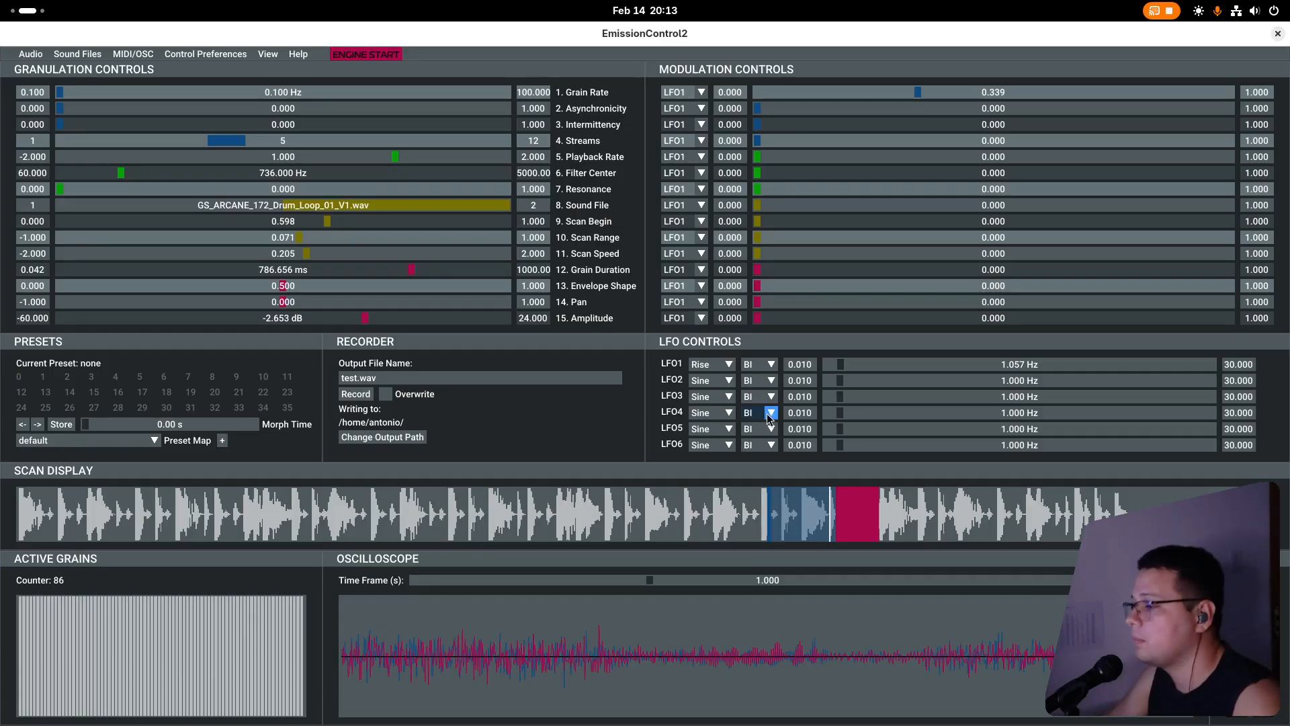
key(space)
drag(840, 364, 867, 369)
drag(907, 96, 878, 110)
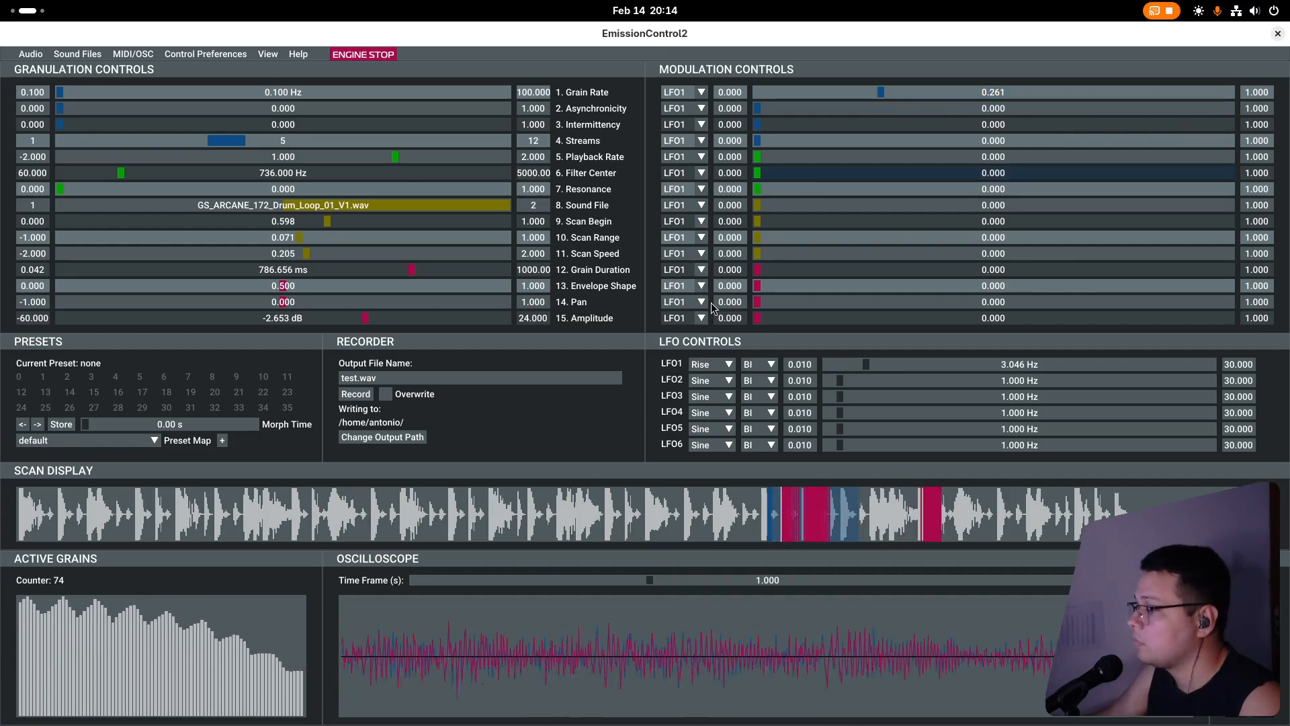
Switch LFO1 to the Fall waveform at about 0.22 Hz and raise the Grain Rate modulation to about 0.817.
click(731, 365)
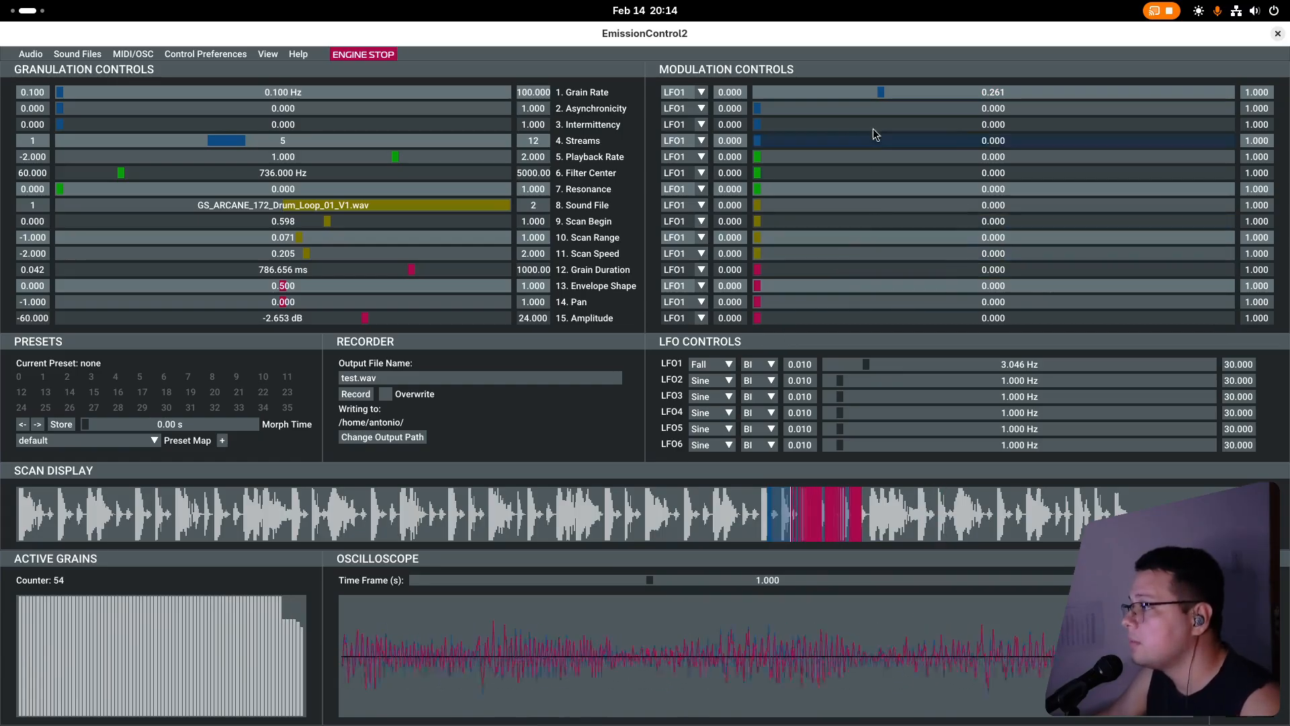
drag(881, 91, 1145, 103)
drag(869, 366, 829, 373)
Switch LFO1 to the Noise waveform at about 7.23 Hz and stop the engine after listening.
click(729, 366)
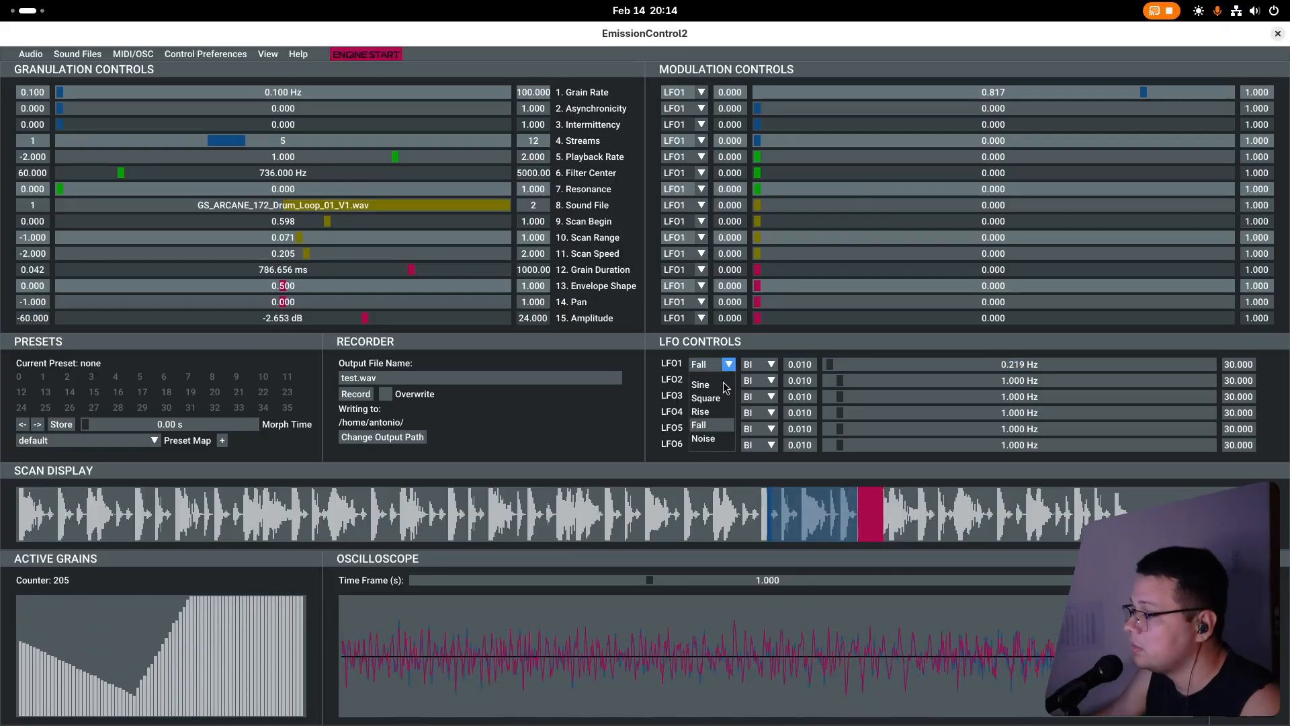
click(704, 438)
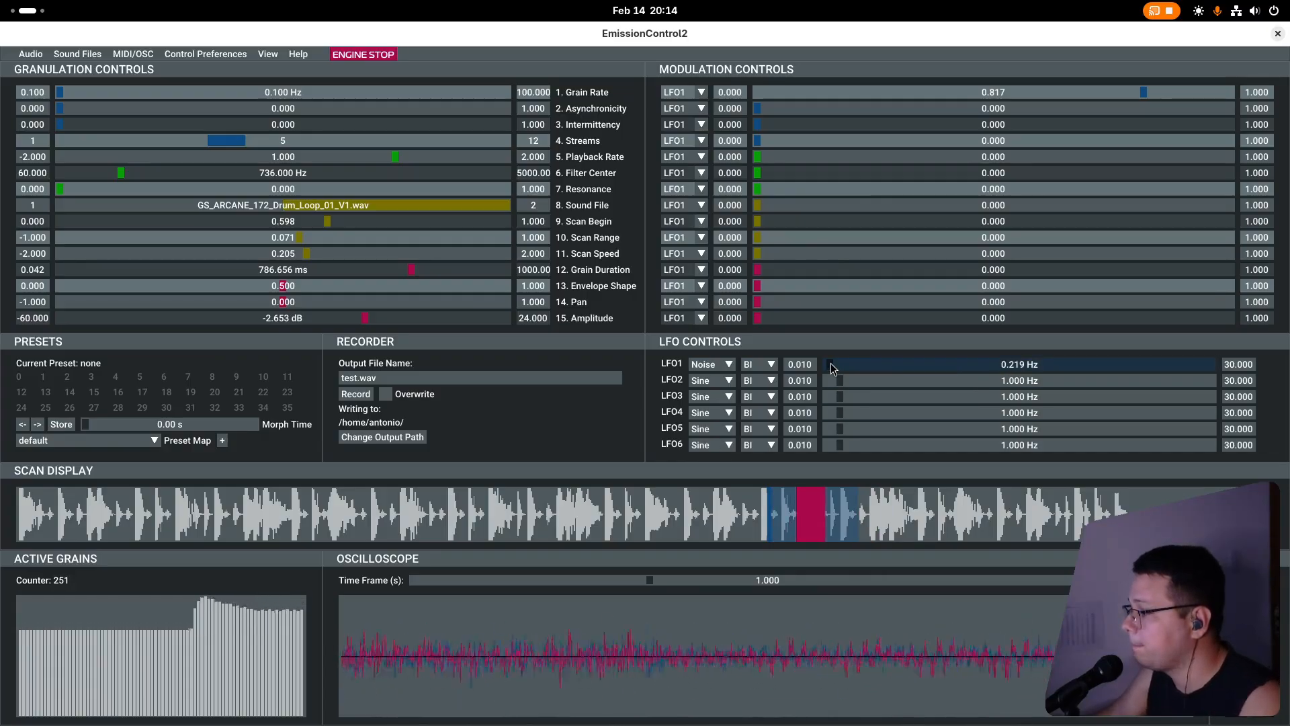
drag(832, 365, 920, 365)
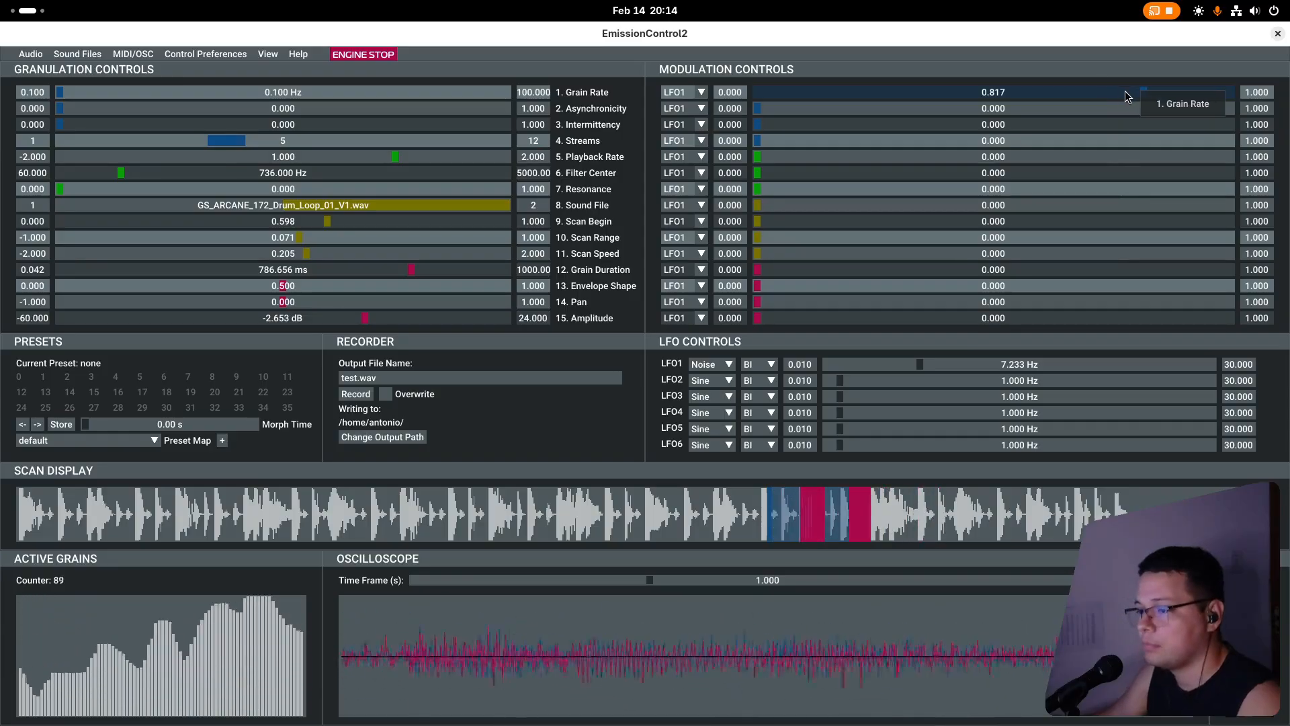
key(space)
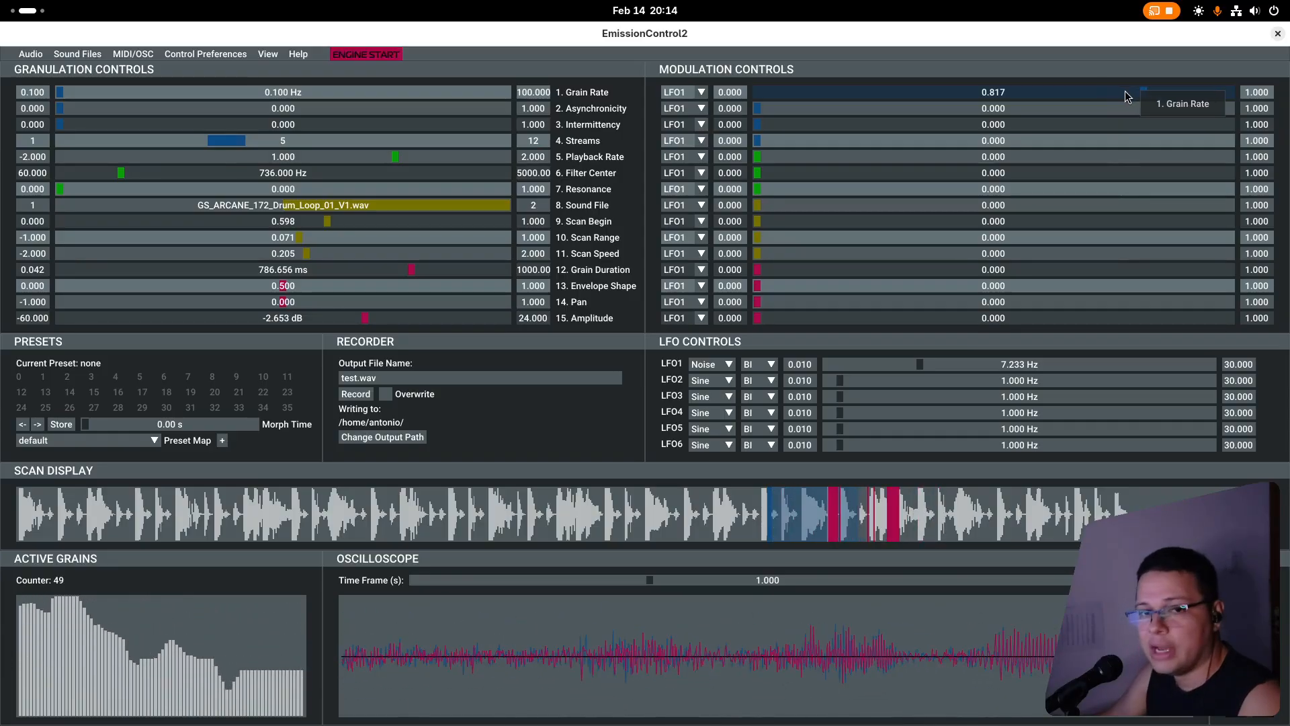
Reset the Grain Rate modulation to 0 and set the Scan Begin modulation from LFO1 to about 0.906.
drag(1146, 91, 819, 102)
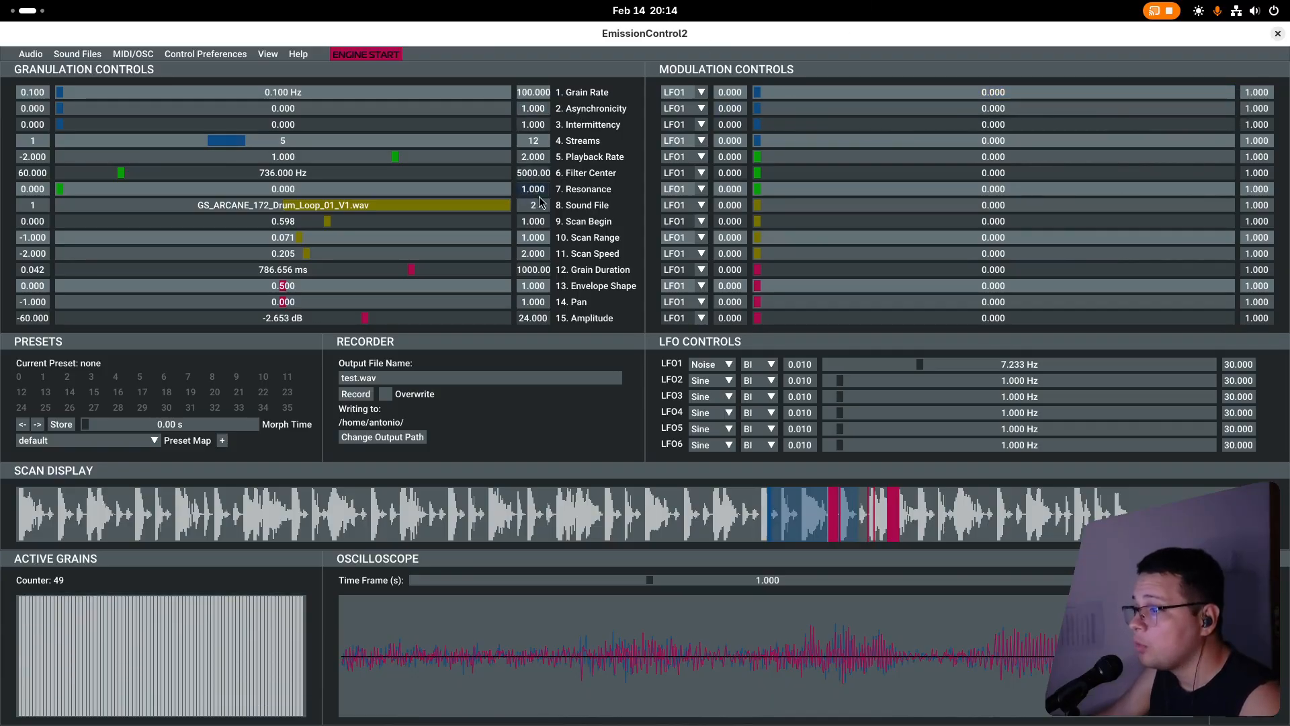
click(701, 221)
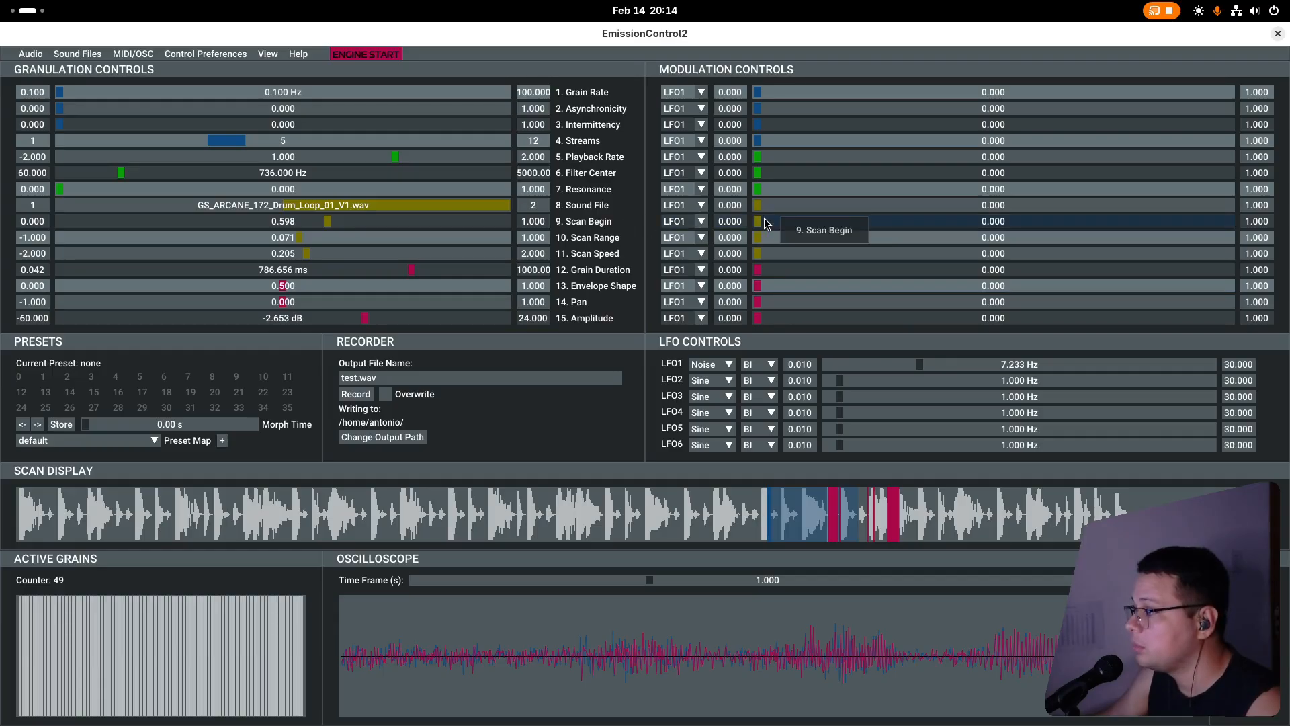
drag(764, 222, 1186, 223)
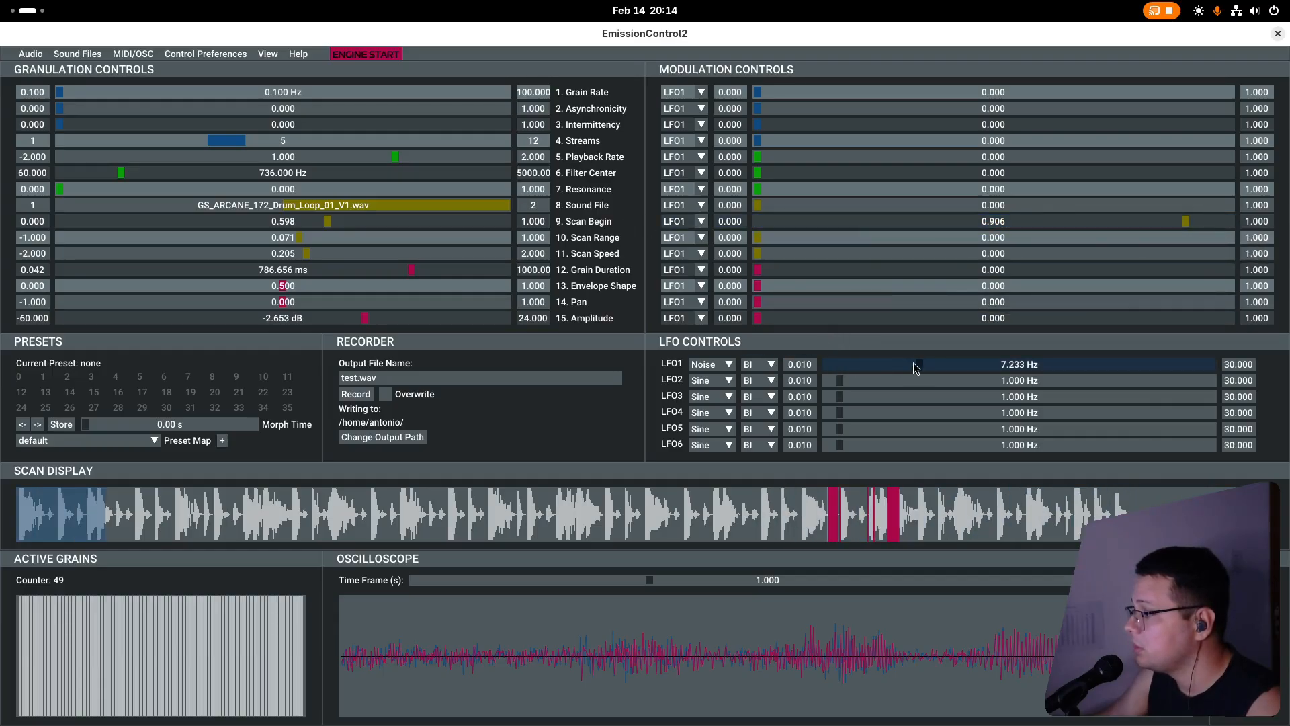
Start the engine, reduce the Scan Begin modulation to about 0.469, and set Scan Begin to about 0.134.
key(space)
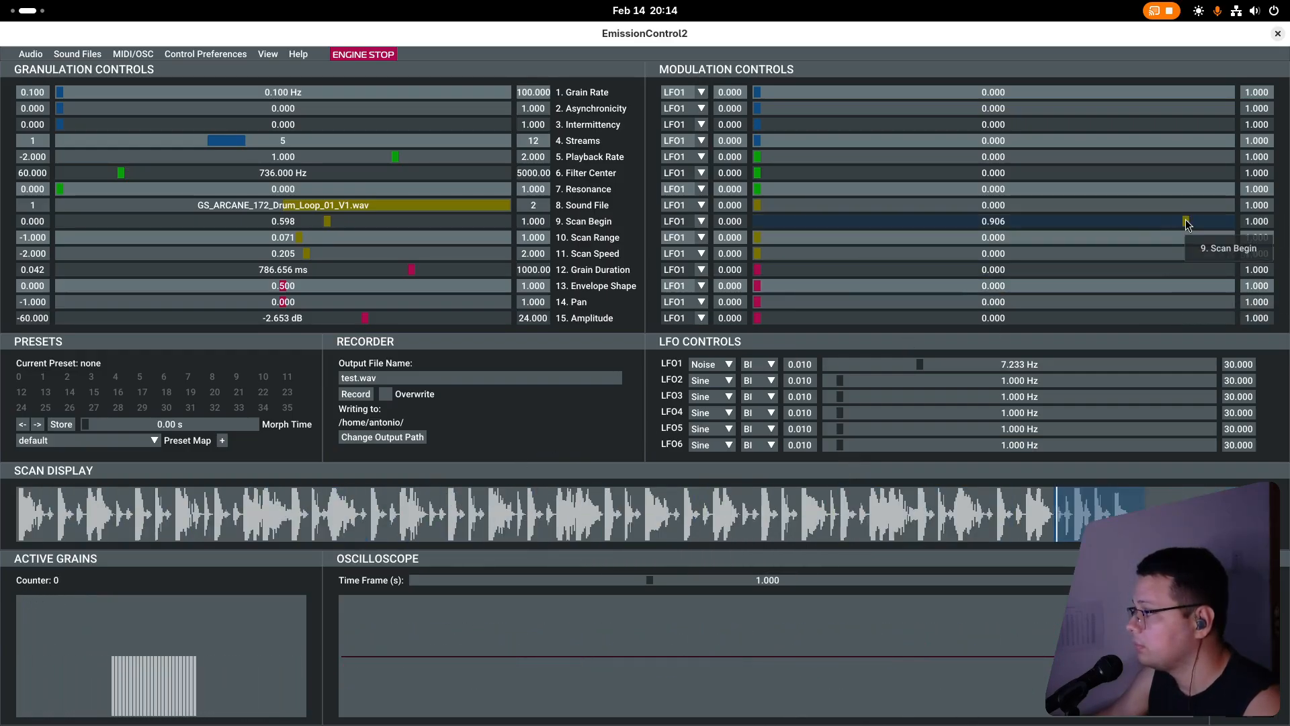
drag(1182, 222, 980, 227)
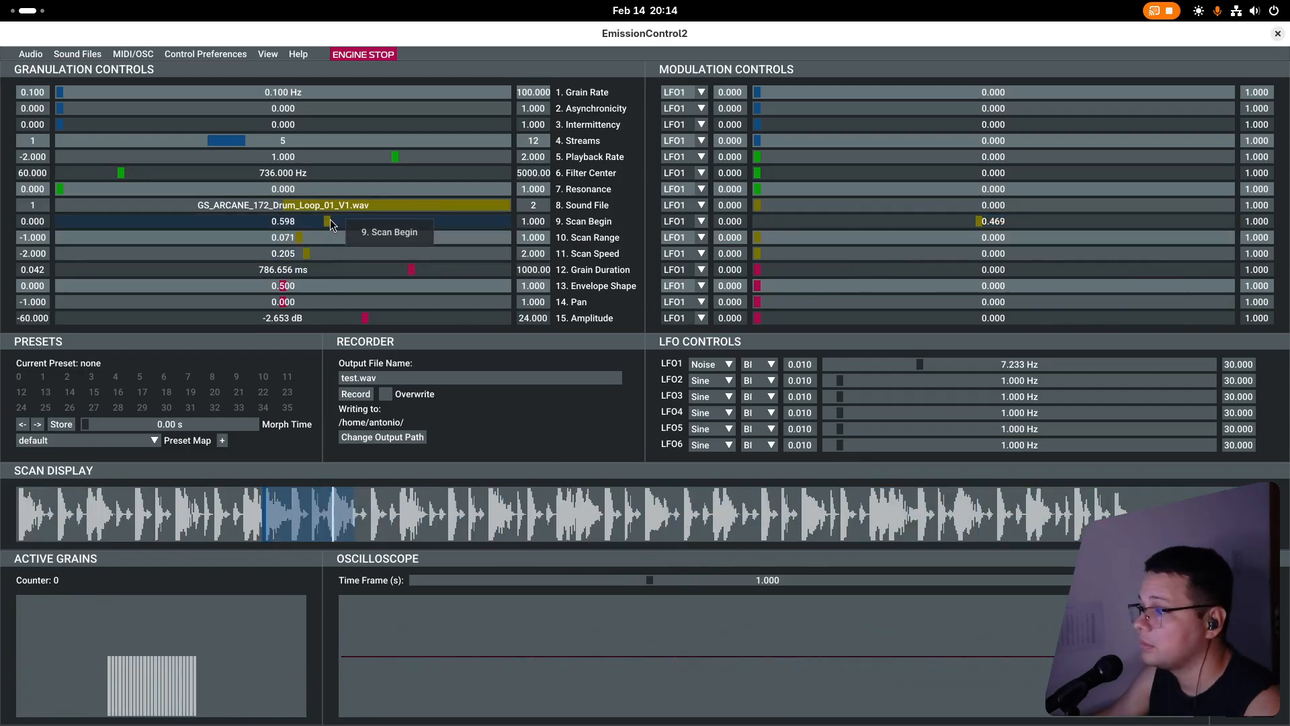
drag(329, 219, 119, 225)
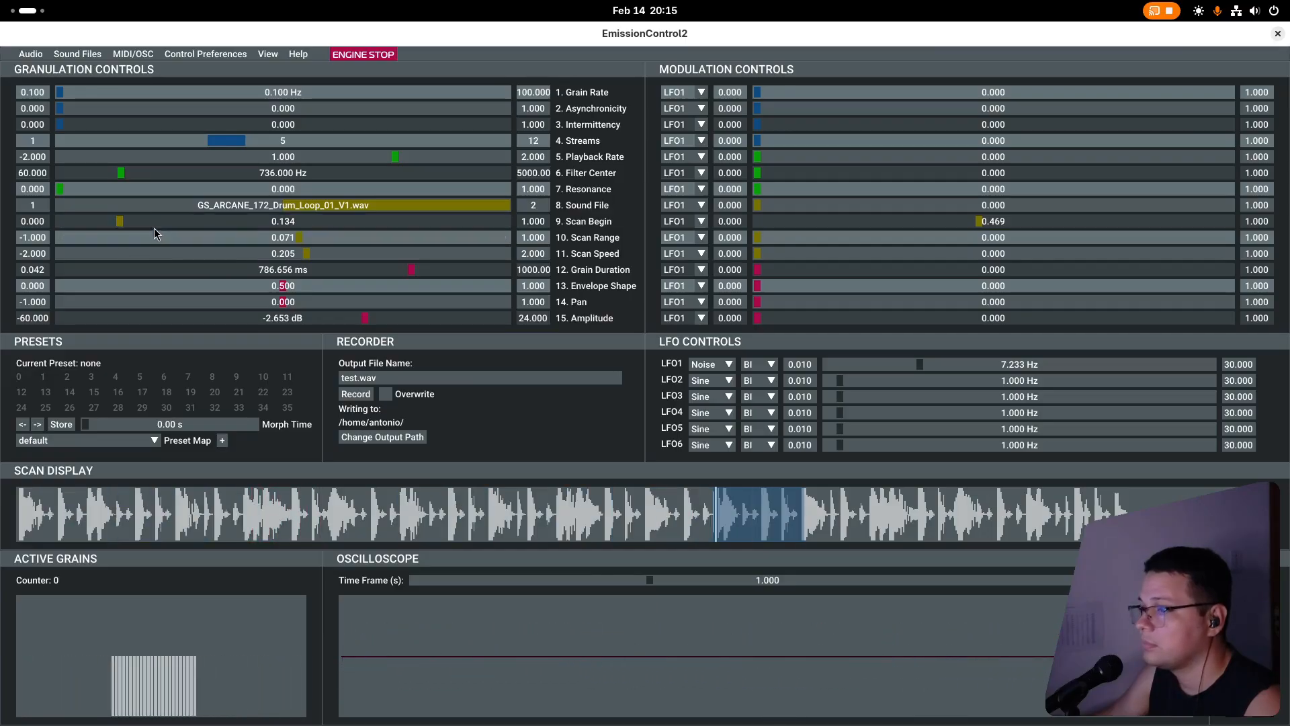
Set the Grain Rate to about 7.9 Hz, the Scan Speed to about 0.665 and the Grain Duration to about 92 ms.
click(90, 92)
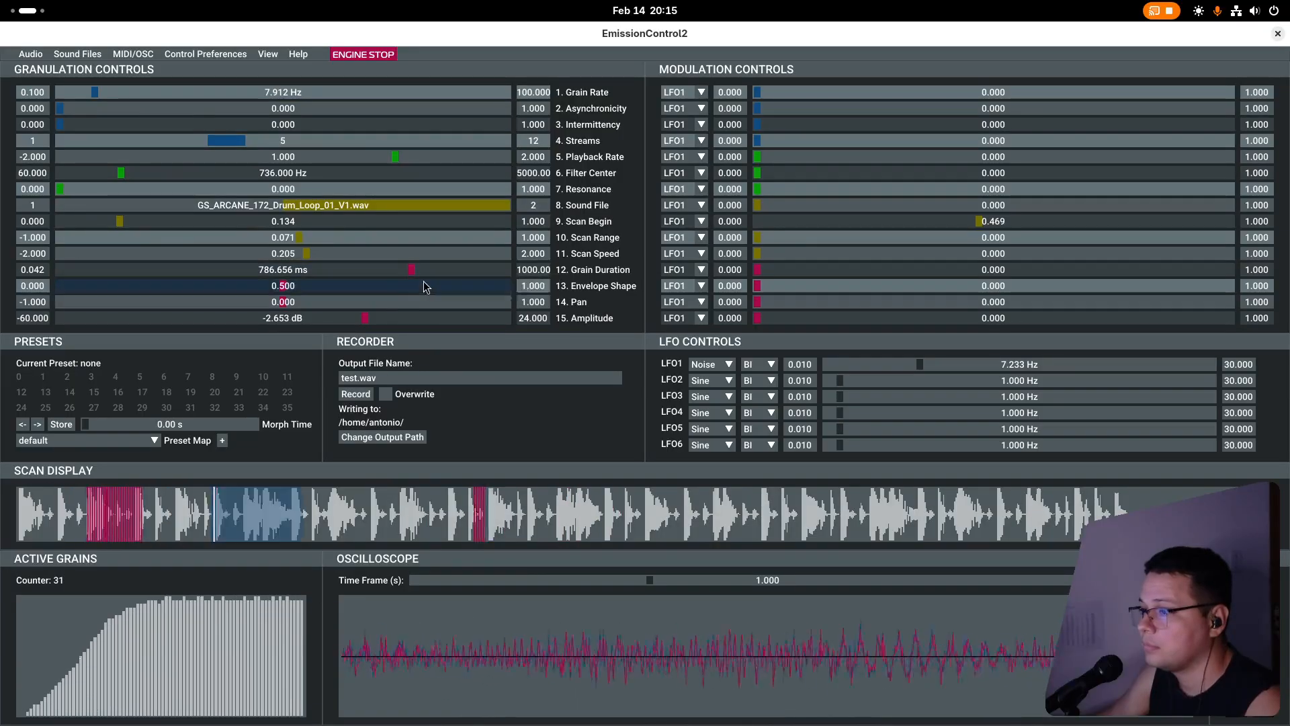
click(317, 253)
click(359, 253)
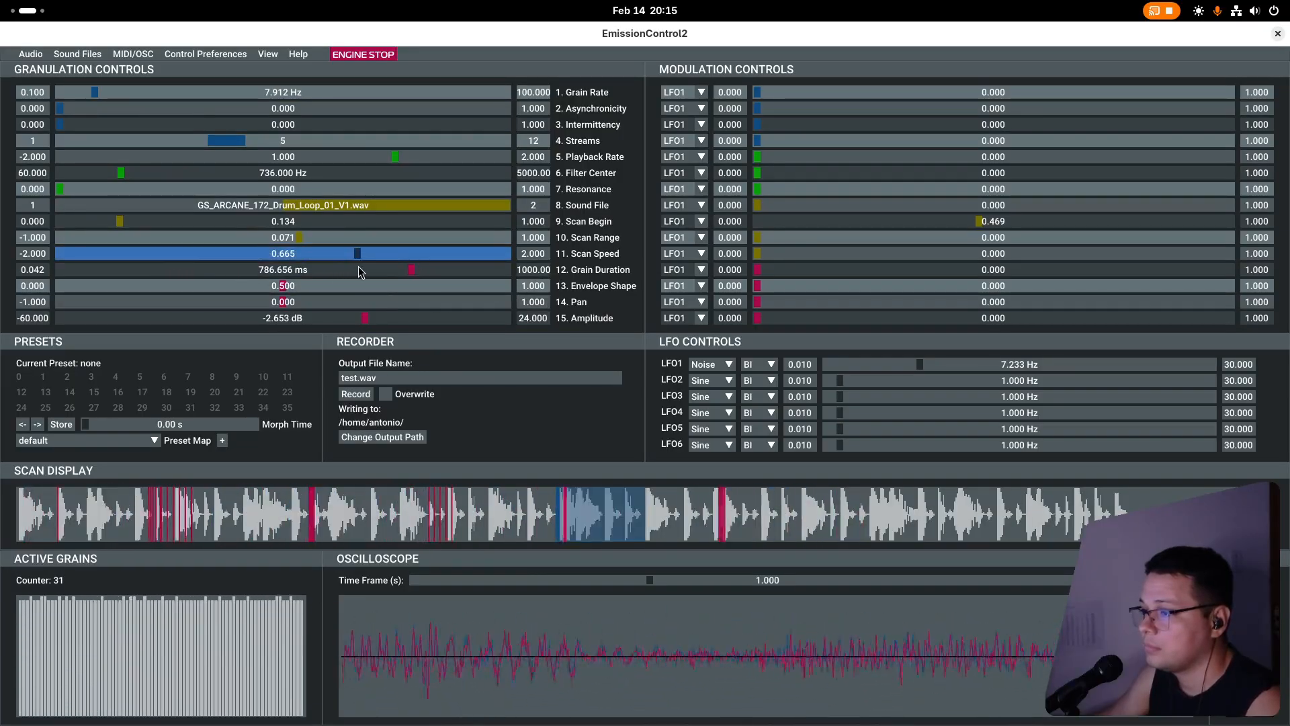
click(363, 269)
drag(354, 274, 101, 288)
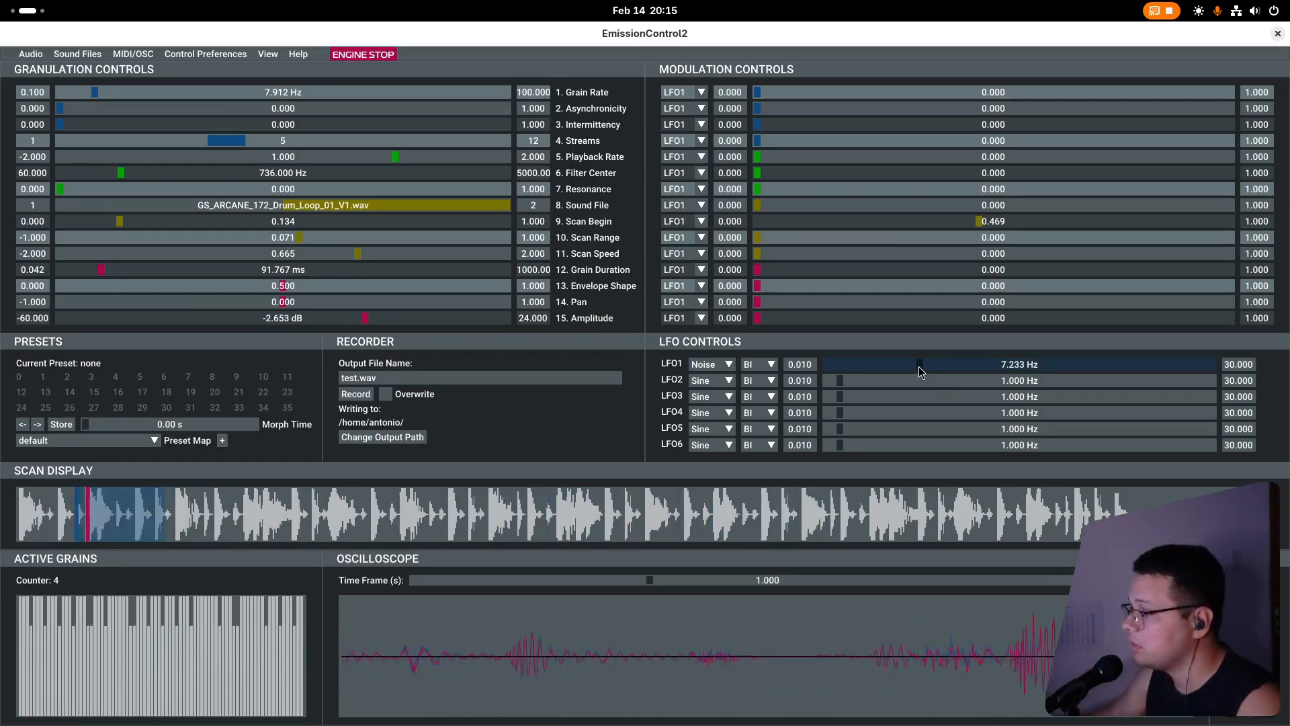
Try LFO1 at about 0.17 and 0.59 Hz, raise Scan Begin modulation to about 0.869, set LFO1 to about 3.26 Hz, and stop the engine.
drag(919, 367, 833, 379)
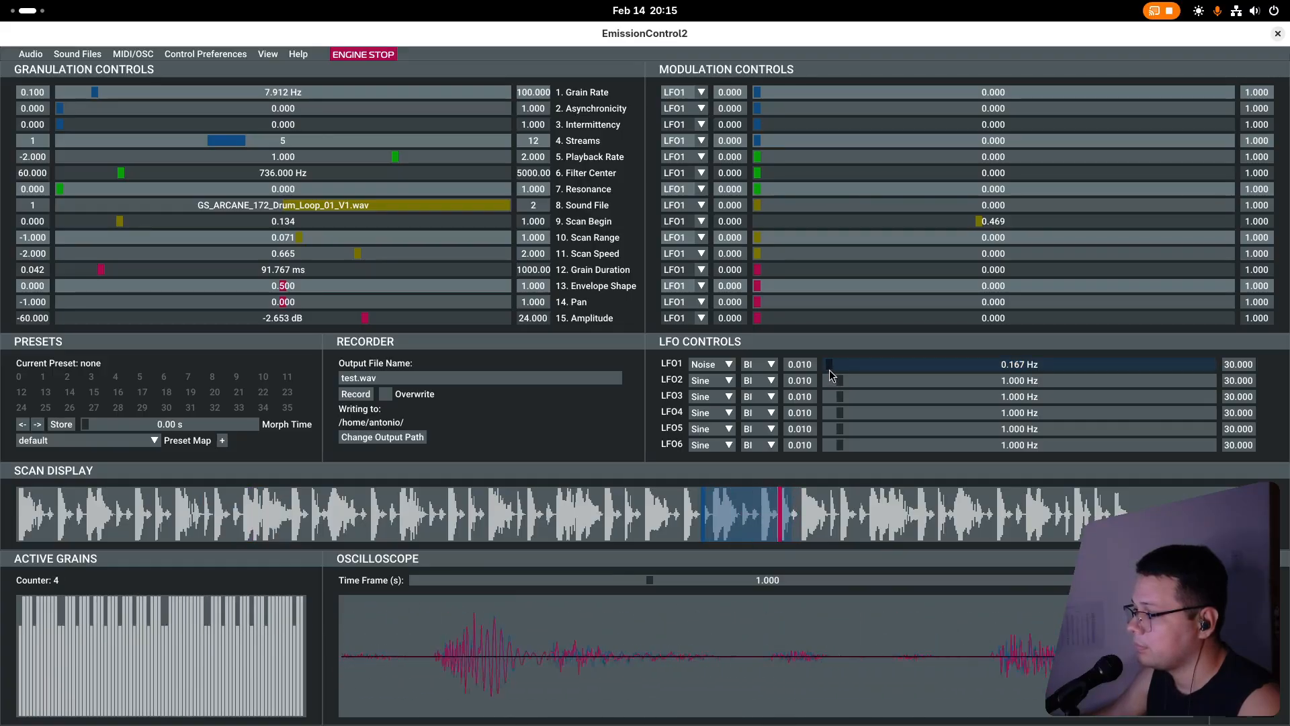
drag(831, 374, 837, 374)
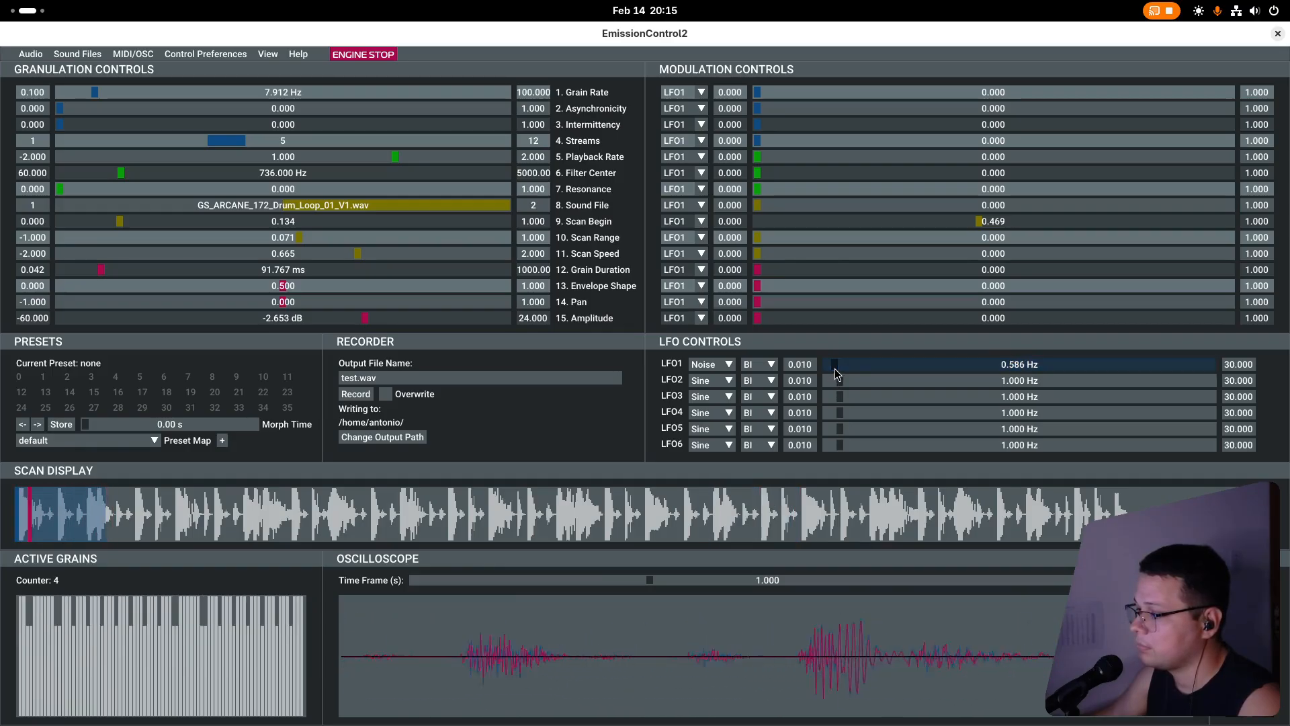
drag(1008, 221, 1170, 221)
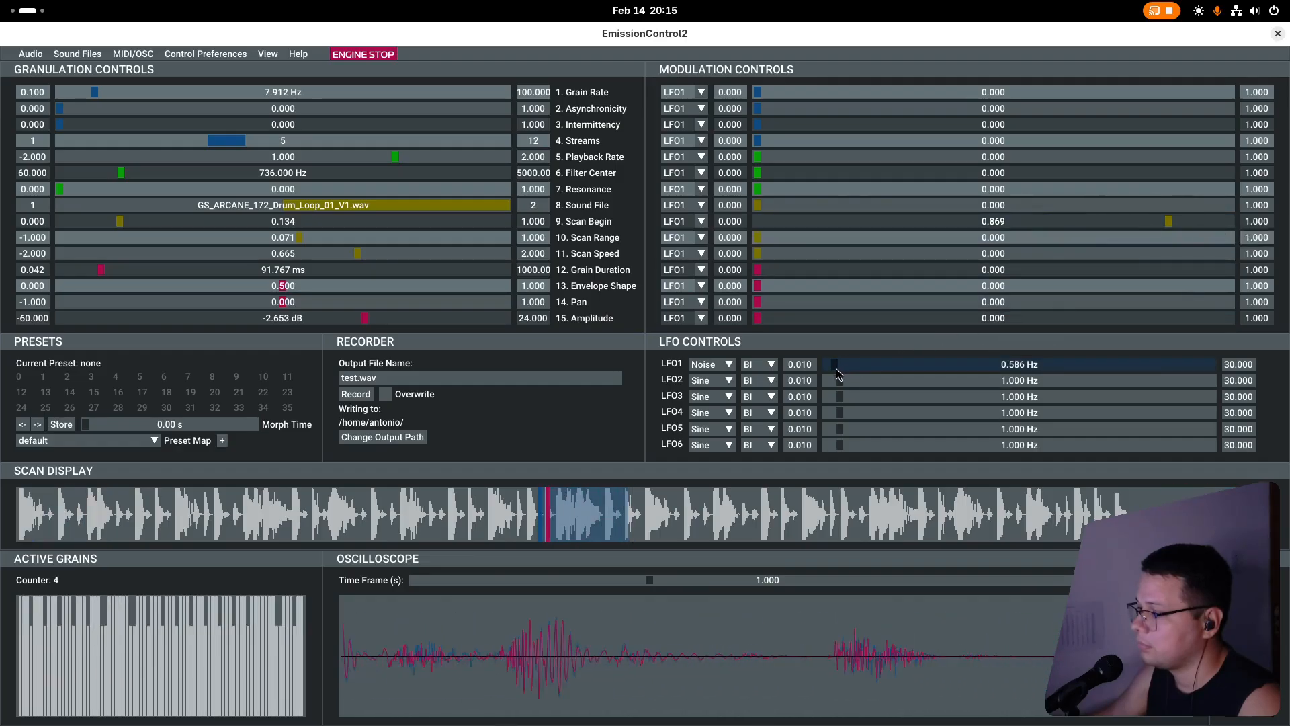
drag(836, 368, 869, 364)
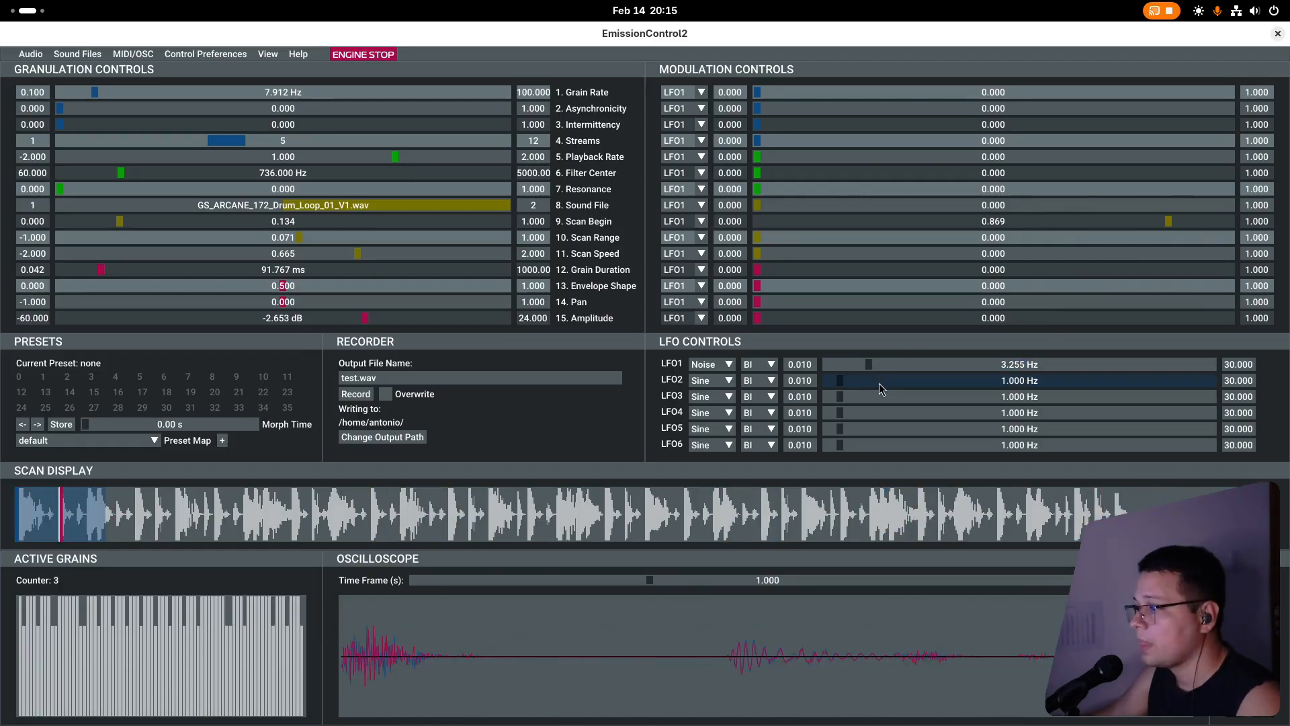
key(space)
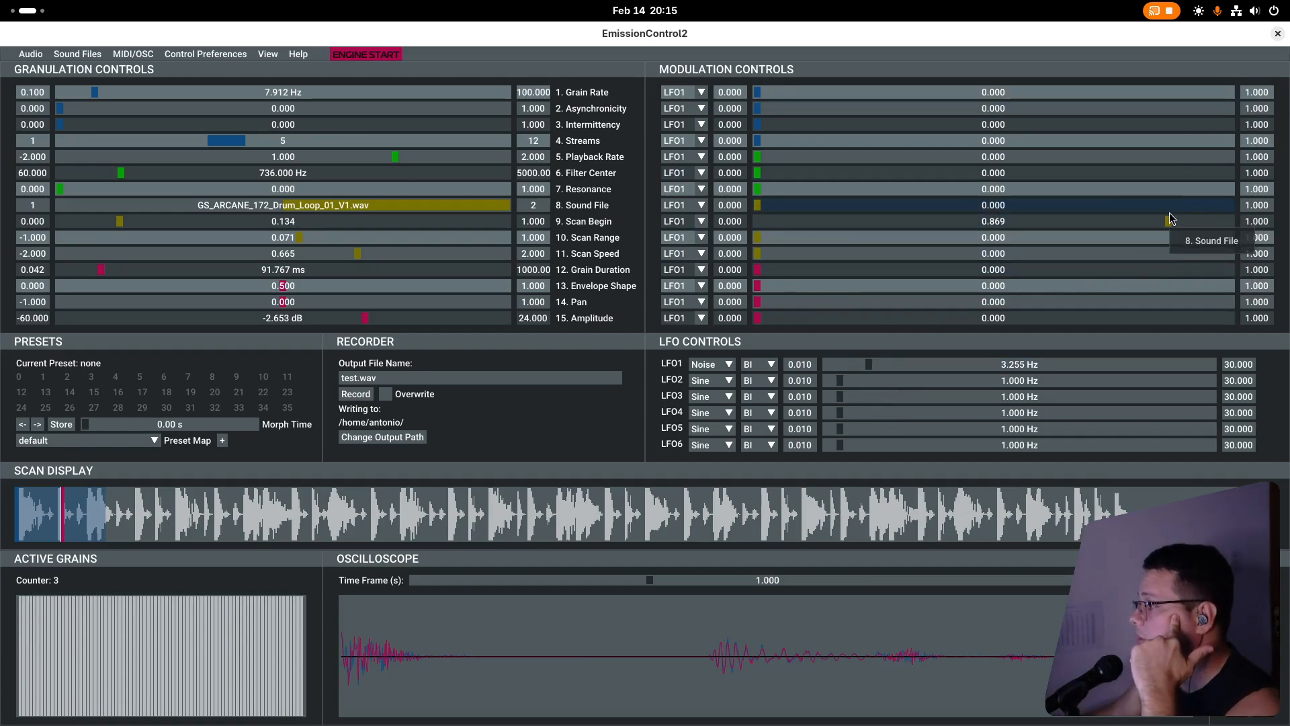
Reset the Scan Begin modulation to 0 and store the current settings as preset 0.
drag(1168, 221, 741, 233)
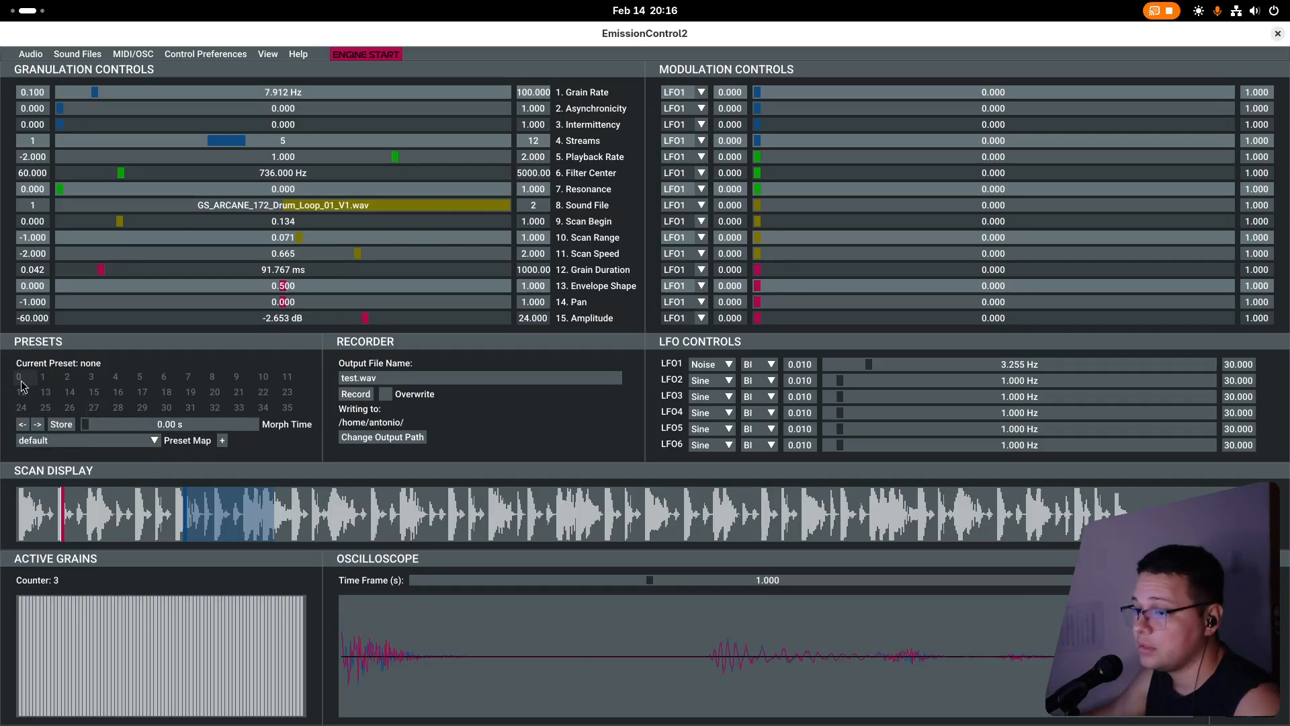
click(59, 424)
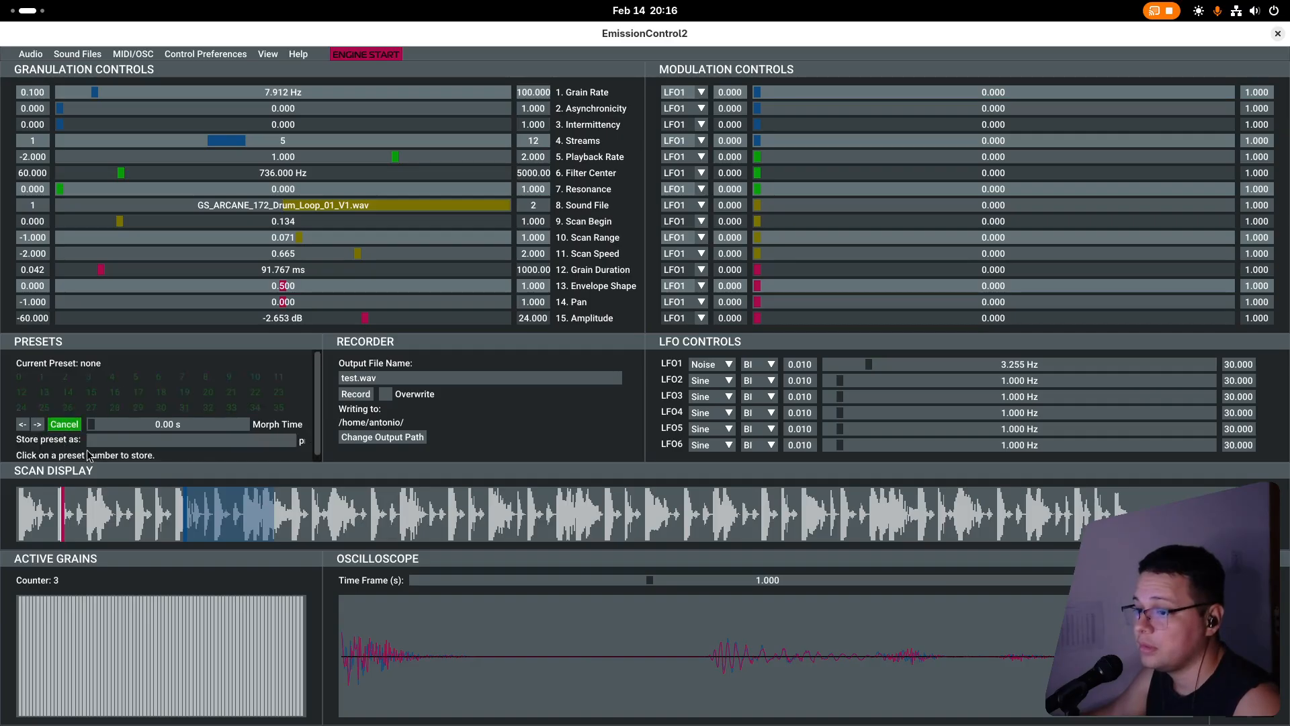
click(19, 379)
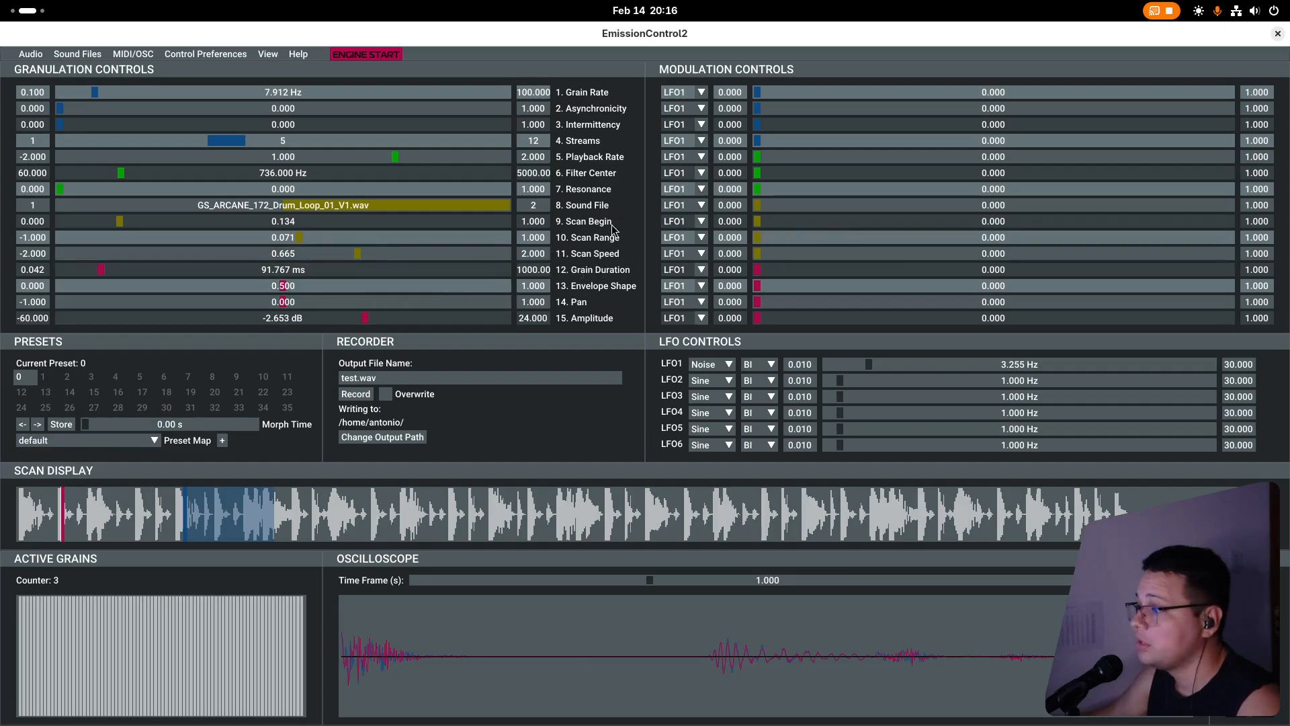
Set the Grain Rate to about 21.3 Hz, Asynchronicity to about 0.254 and Intermittency to about 0.352.
click(155, 92)
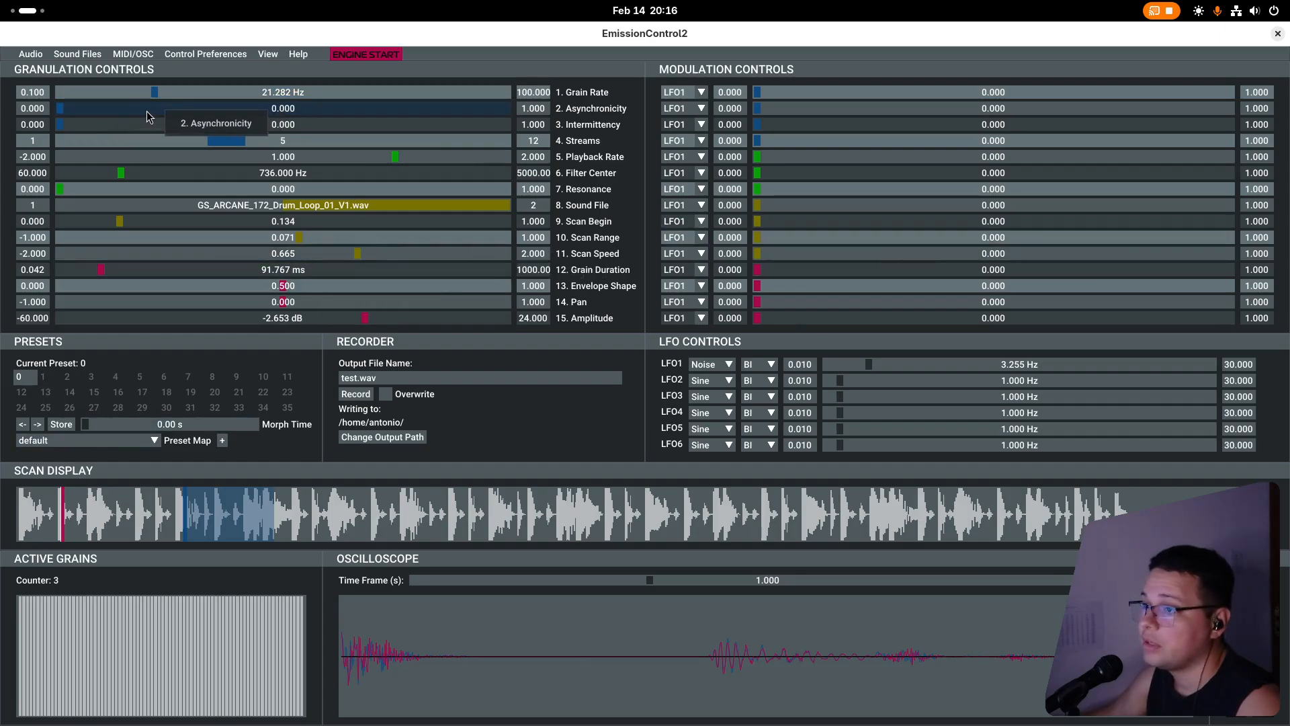
click(173, 108)
click(216, 126)
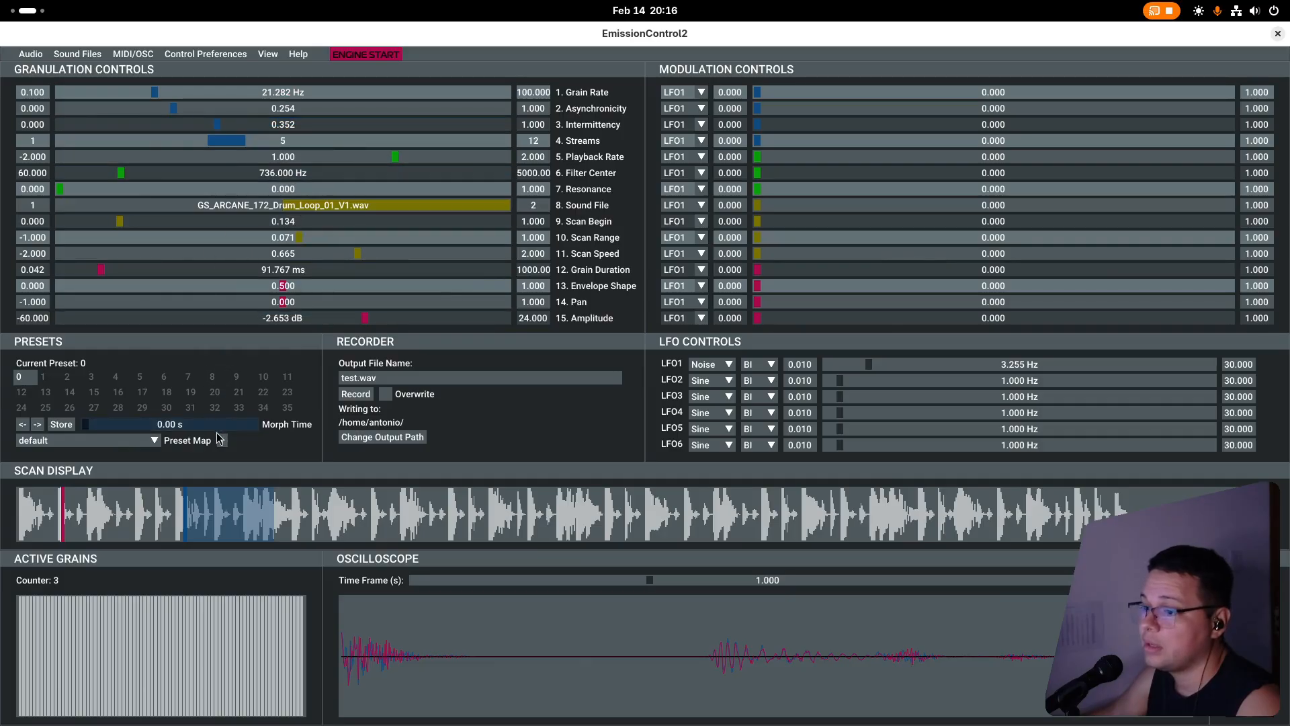
Store the current settings as preset 1 and switch between presets 0 and 1 to compare them.
click(62, 426)
click(43, 375)
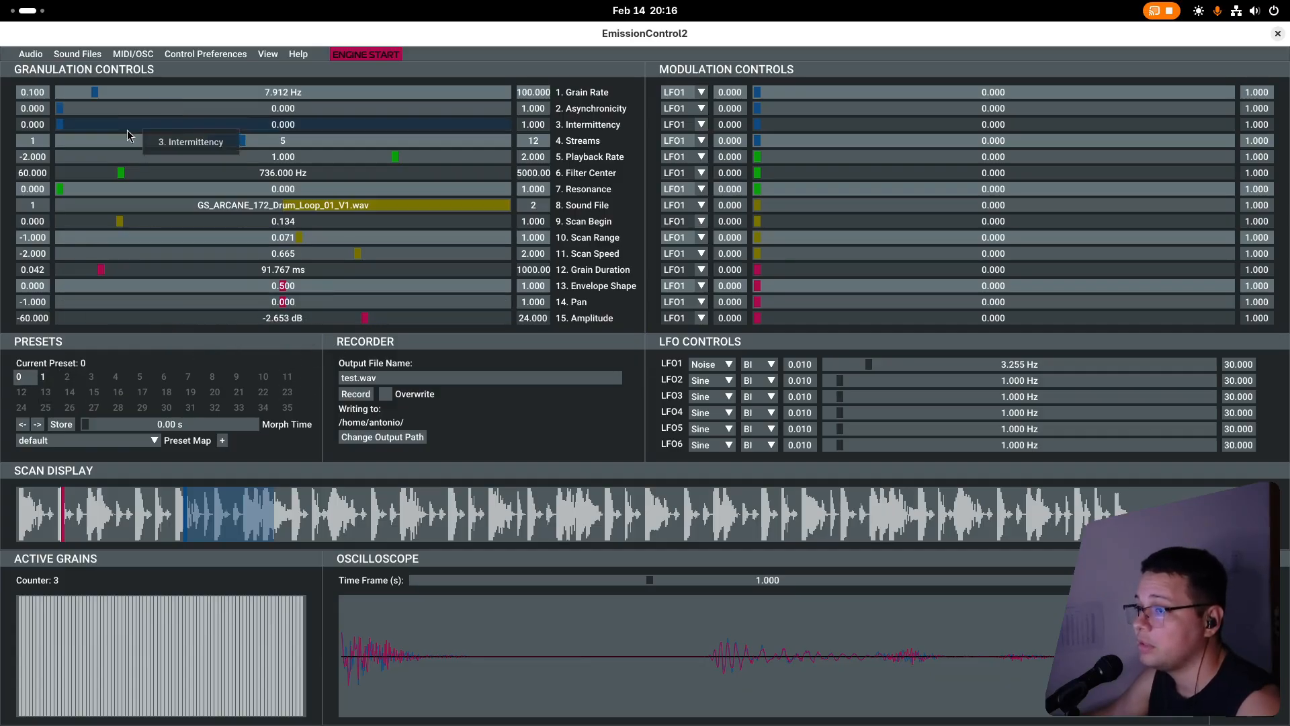
click(47, 376)
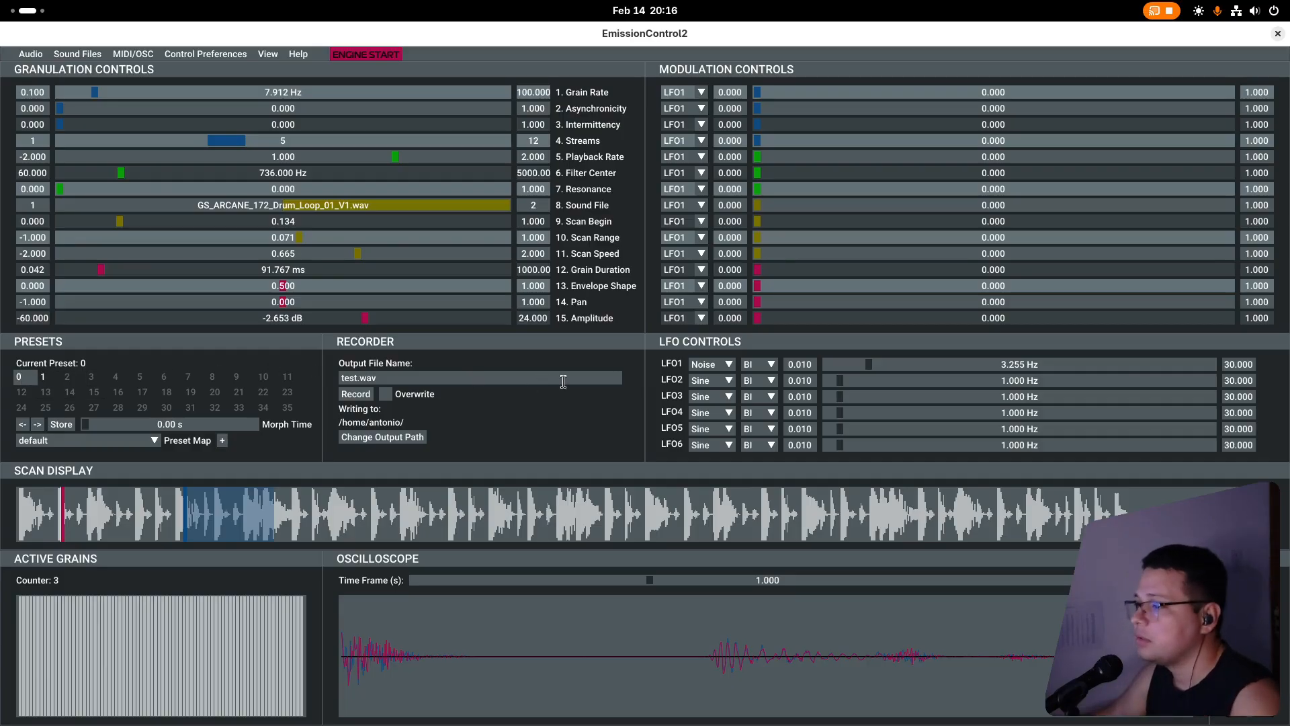
Load the sound file Abroxis - Extended Oneshot 017.wav from the Glitch folder of Glitch With Friends Vol 3, waiting out the unresponsive program.
click(139, 54)
mouse_move(86, 52)
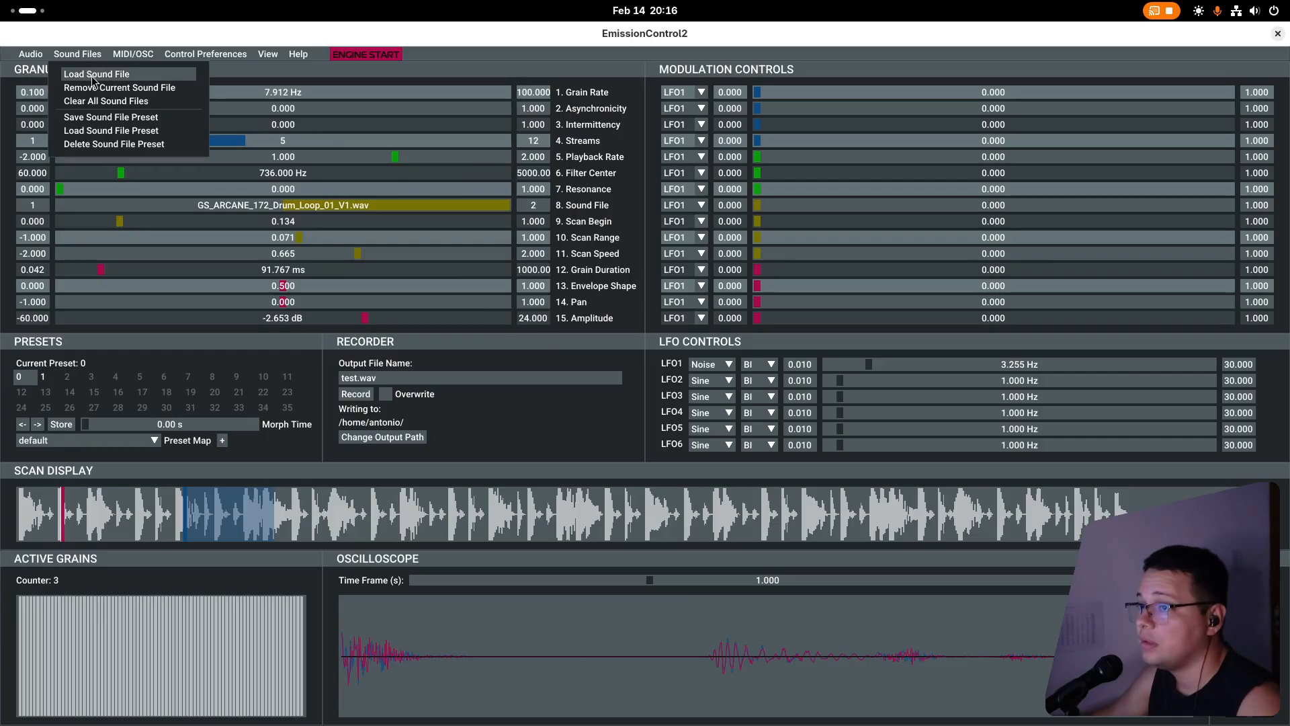
click(94, 75)
click(281, 202)
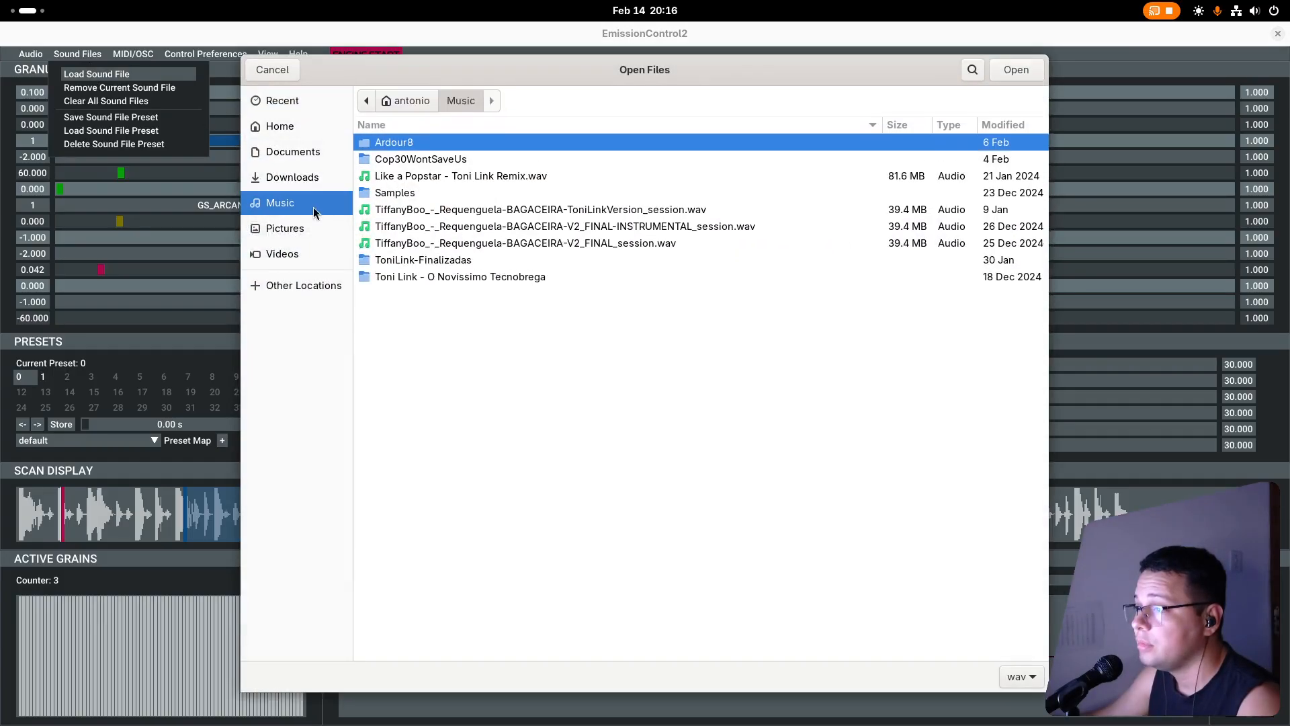
double_click(401, 197)
scroll(537, 373, down, 3)
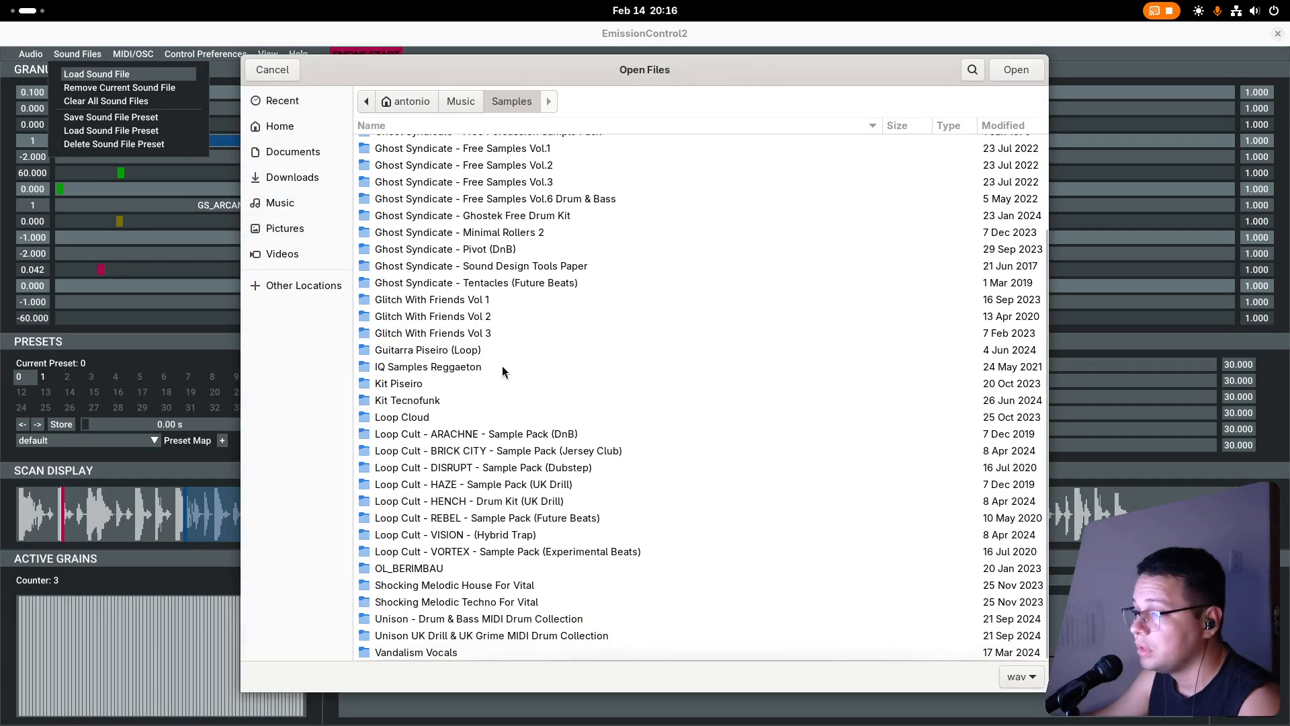
double_click(489, 333)
double_click(412, 231)
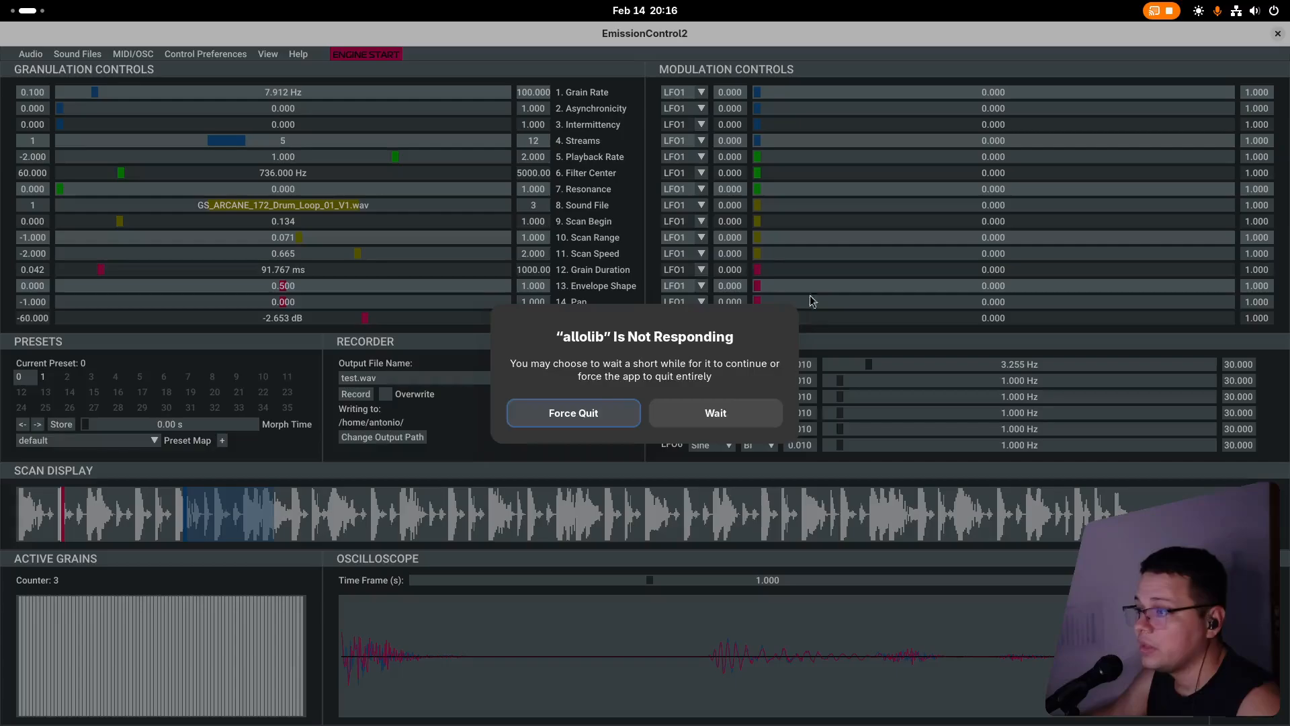
click(712, 414)
Load the sound file Glorkglunk - Glitch 1shot 5.wav from the Glitch folder of Glitch With Friends Vol 2.
click(88, 55)
click(96, 74)
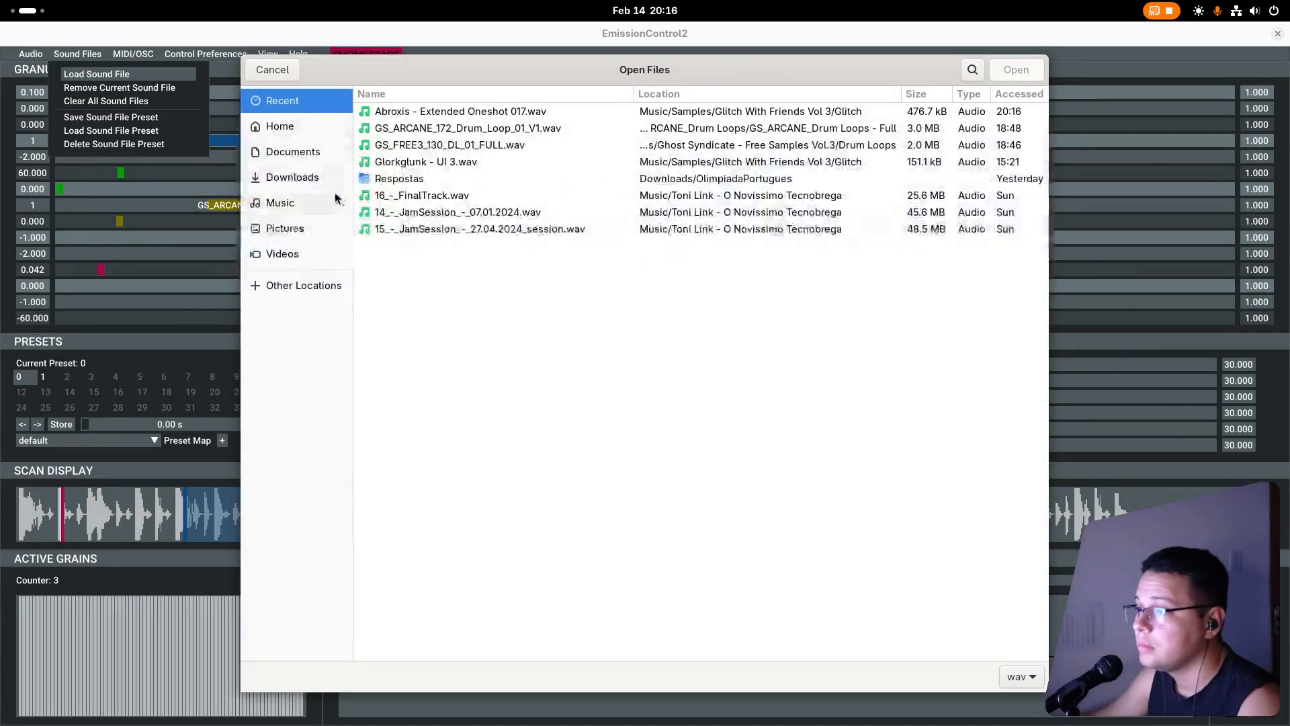
double_click(396, 193)
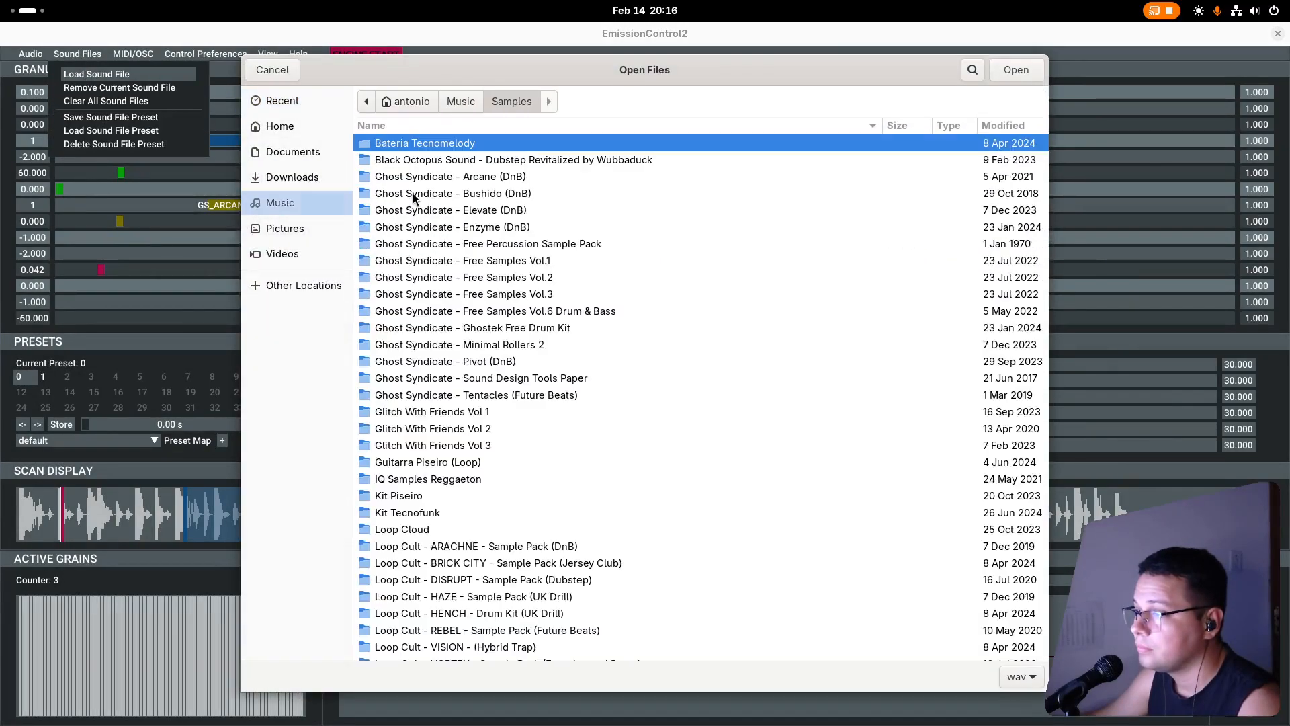
double_click(436, 429)
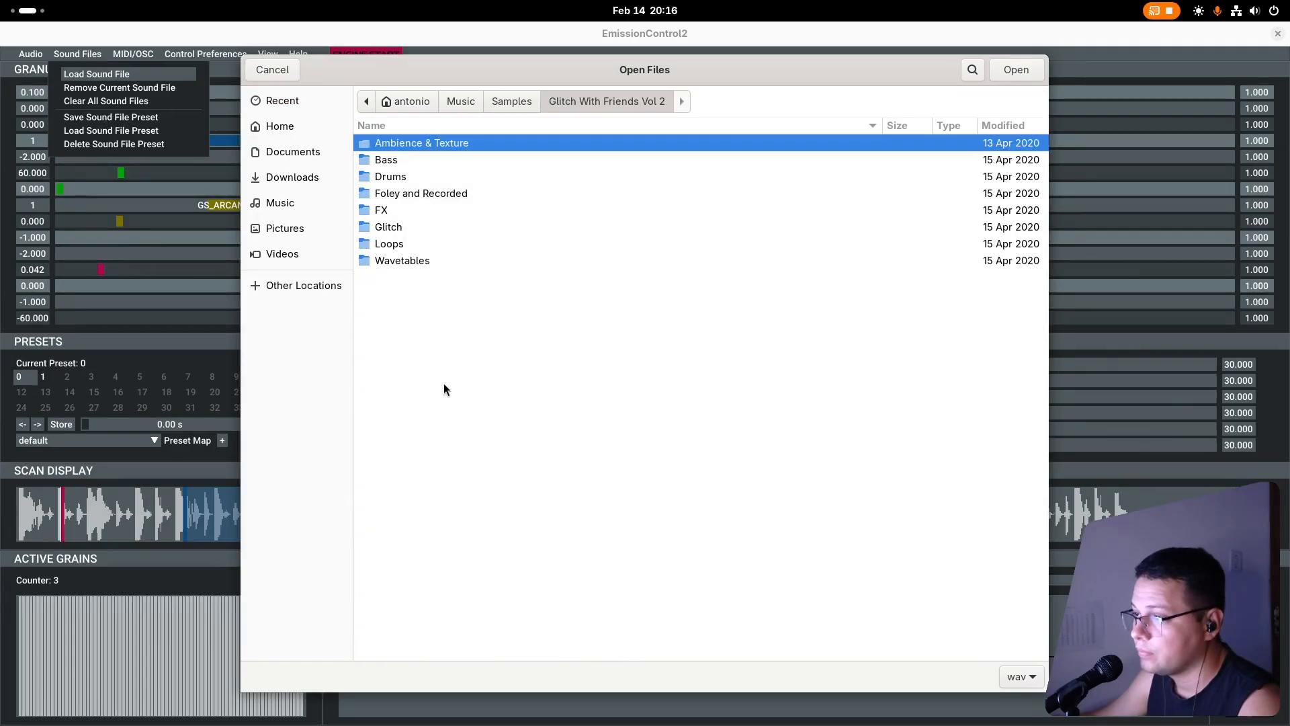
double_click(403, 229)
scroll(518, 412, down, 10)
scroll(542, 437, up, 10)
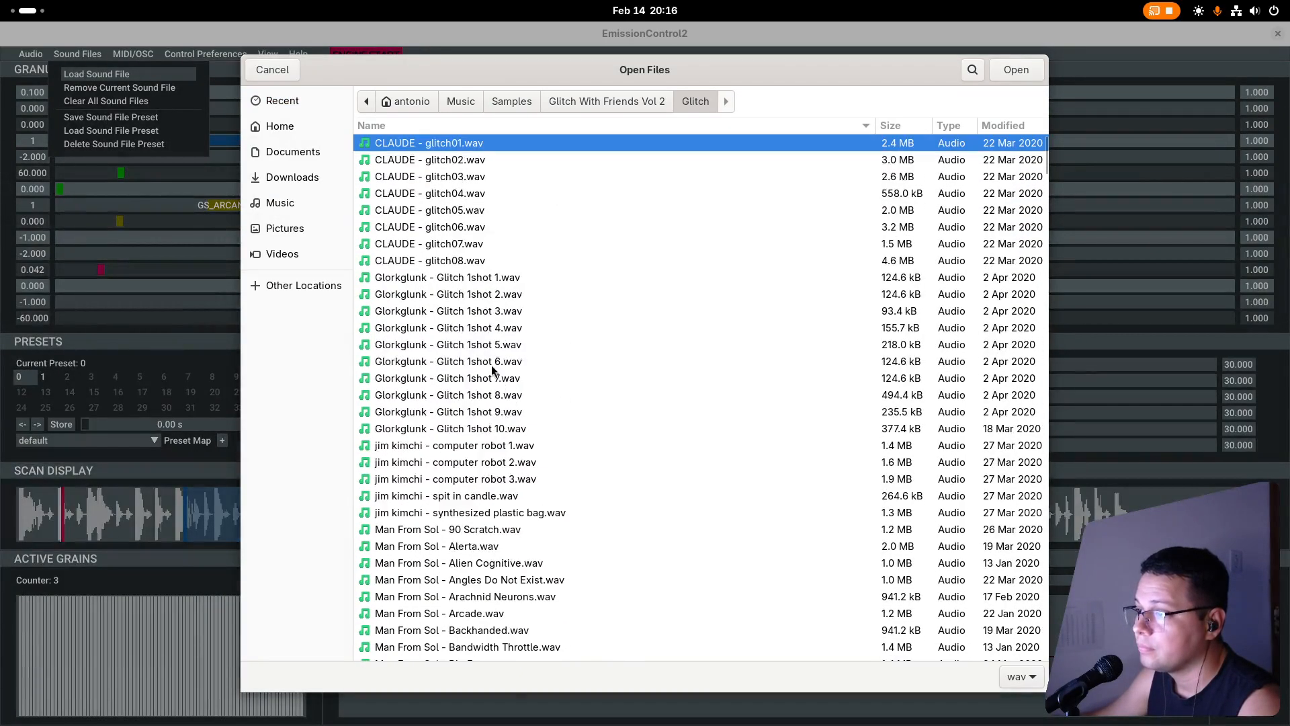
Load the sound file Glorkglunk - Glitch 1shot 3.wav from the Glitch folder of Glitch With Friends Vol 2.
click(285, 228)
click(279, 202)
double_click(432, 195)
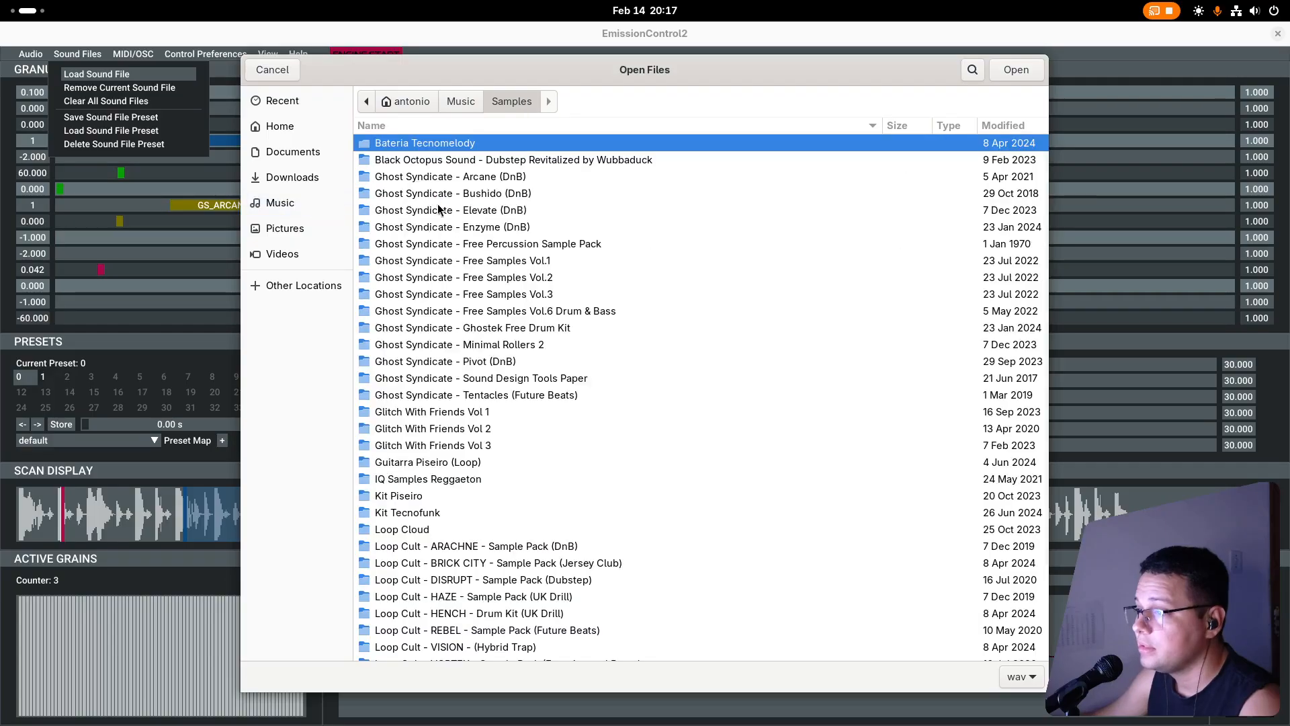
scroll(461, 284, down, 5)
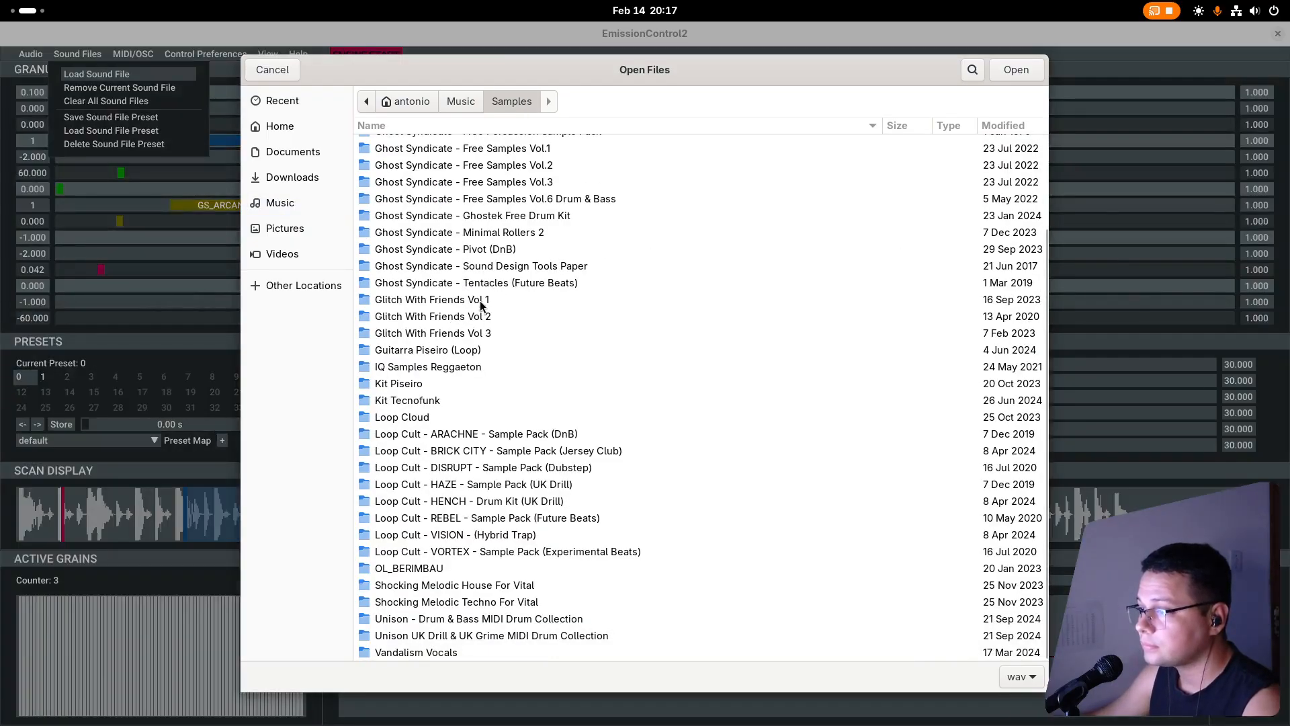
double_click(479, 302)
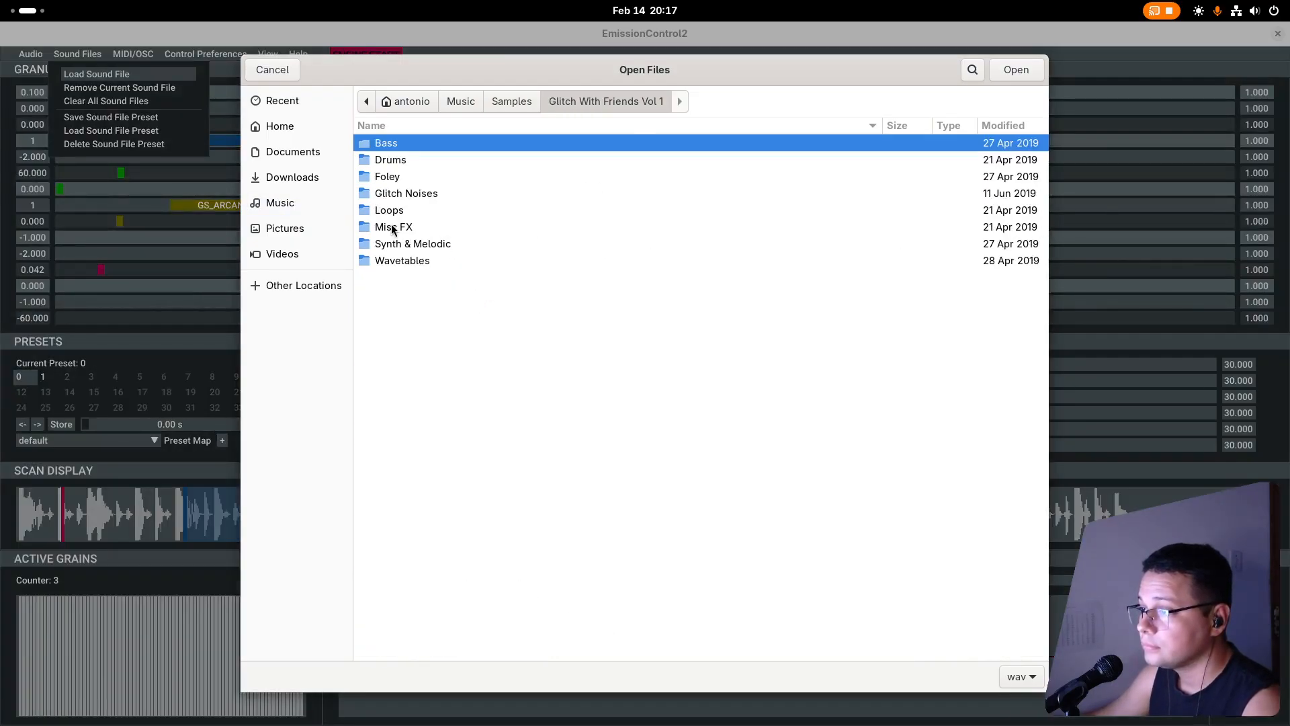
click(498, 105)
double_click(465, 413)
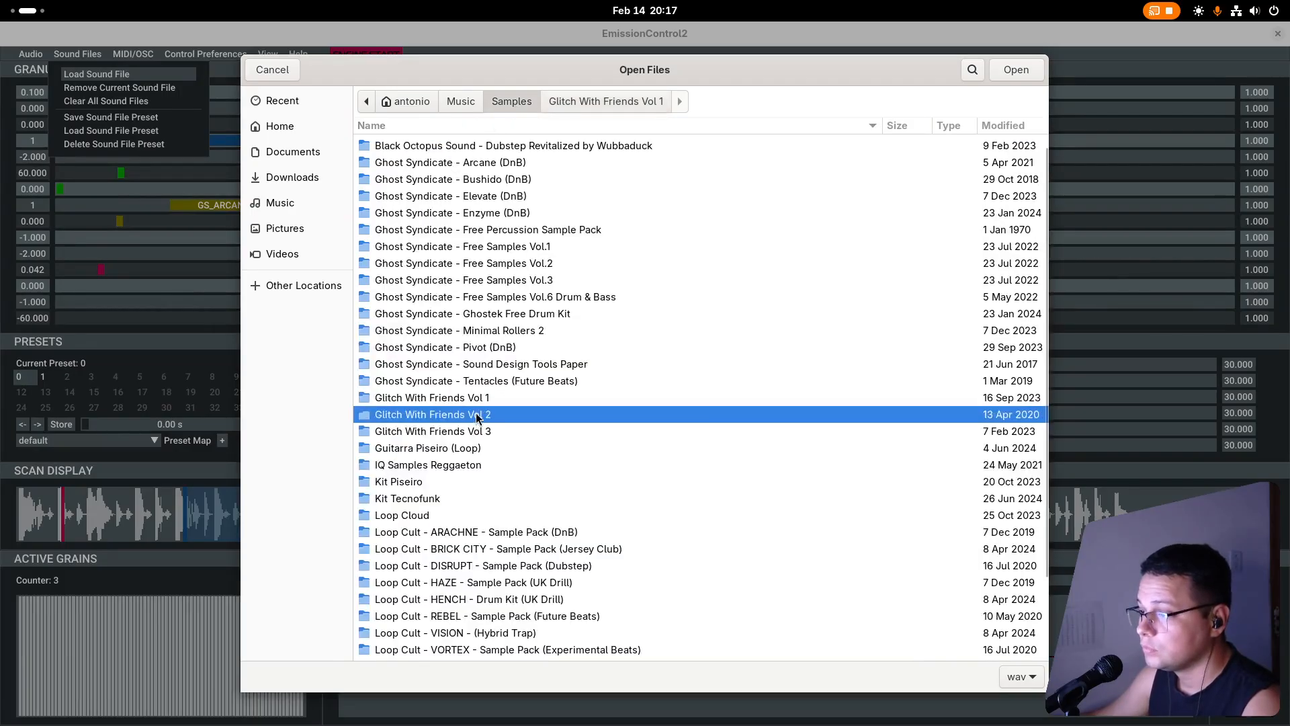
double_click(403, 227)
double_click(468, 310)
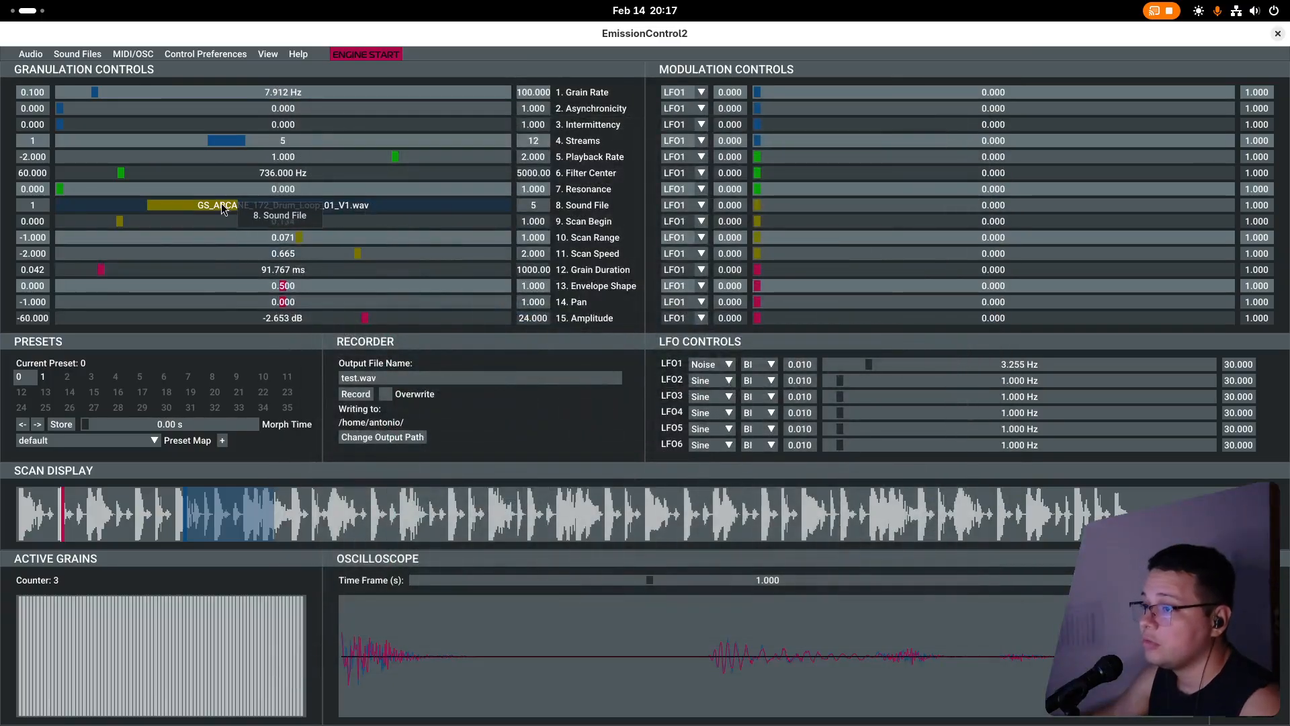
Select Abroxis - Extended Oneshot 017.wav as the sound file and modulate the Sound File parameter with LFO2 at 1.000.
drag(223, 209, 327, 209)
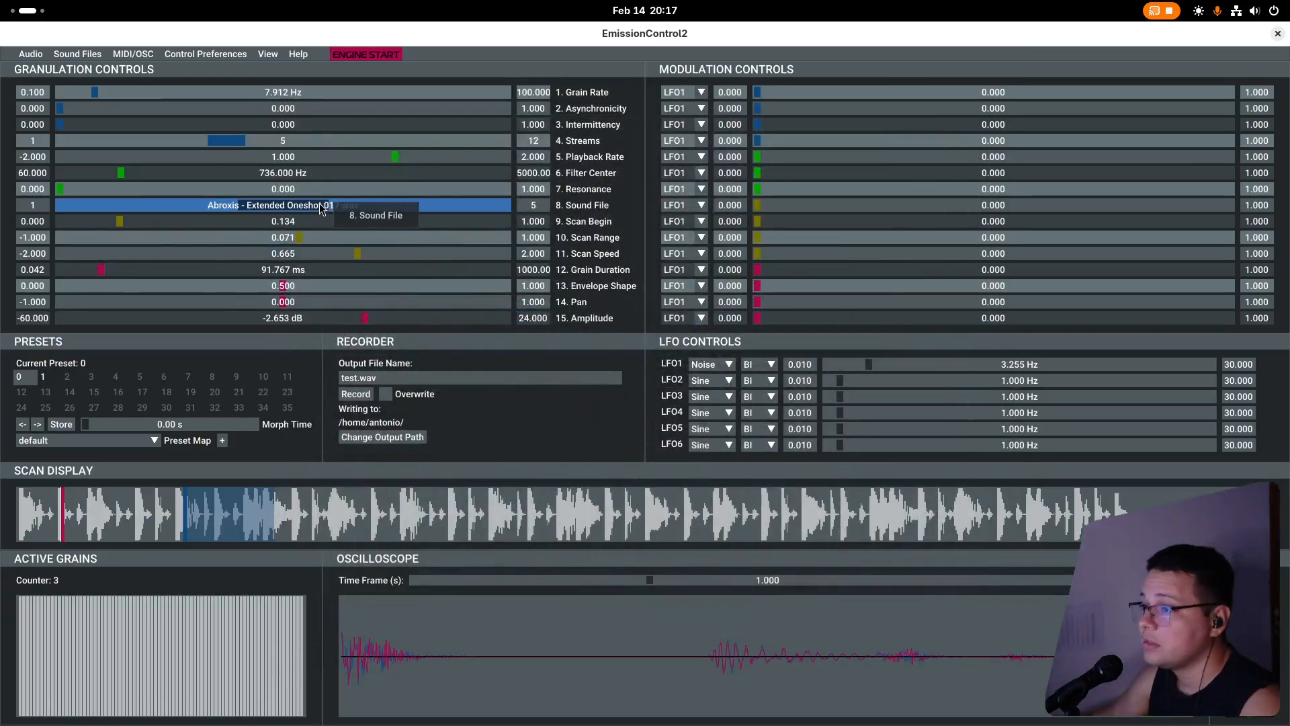
click(701, 204)
click(691, 239)
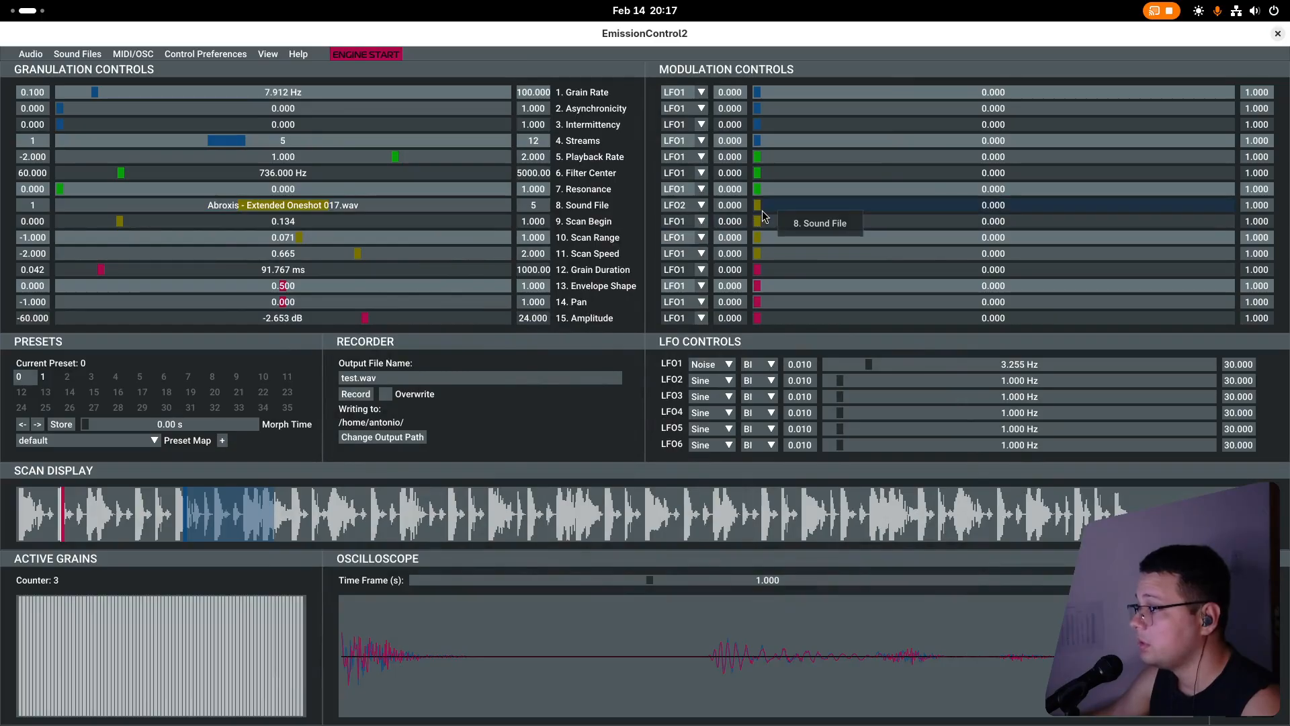
drag(762, 211, 1264, 210)
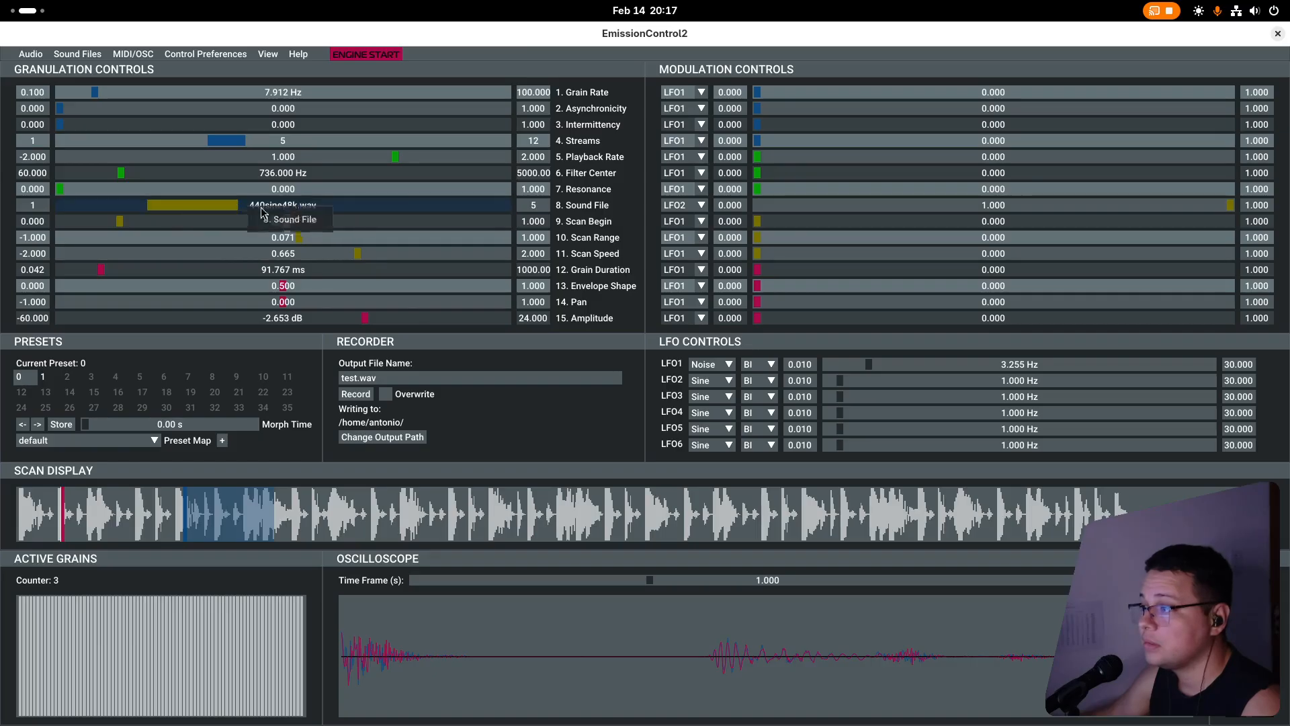
Reset the Sound File modulation to 0 and remove 440sine48k.wav from the loaded sound files.
drag(775, 207, 700, 207)
click(86, 204)
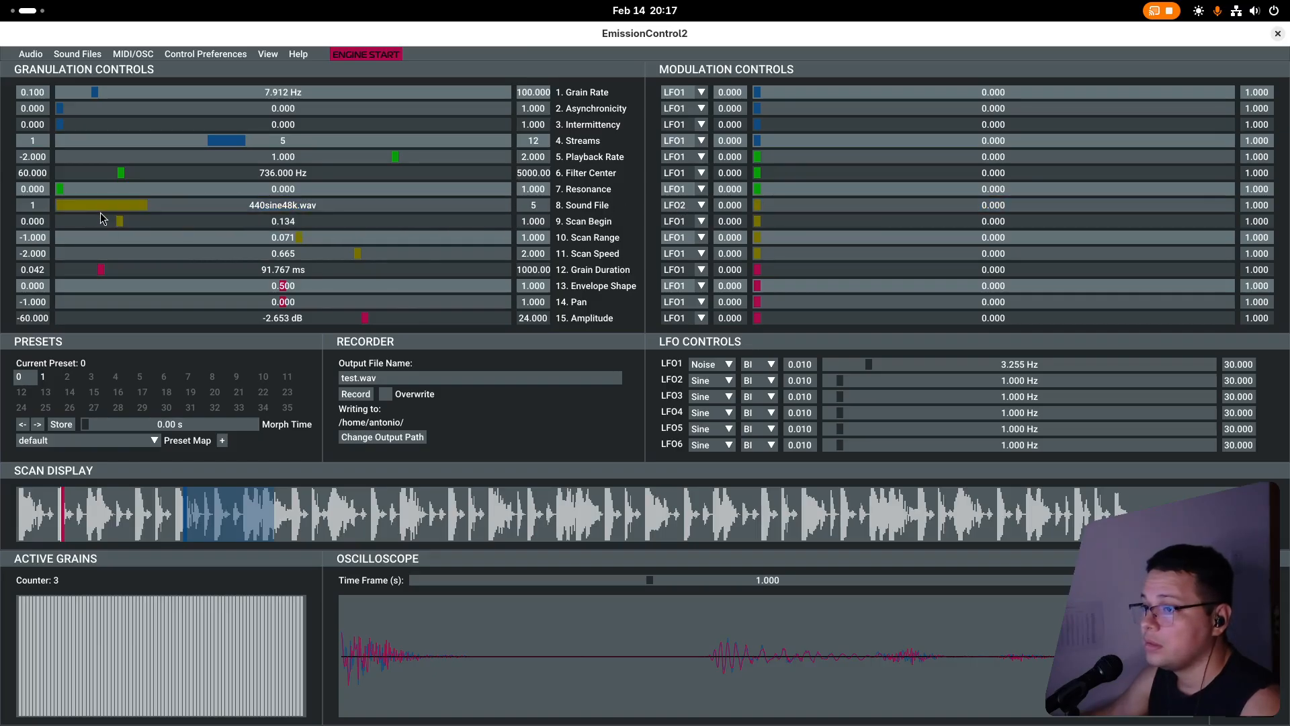
click(91, 54)
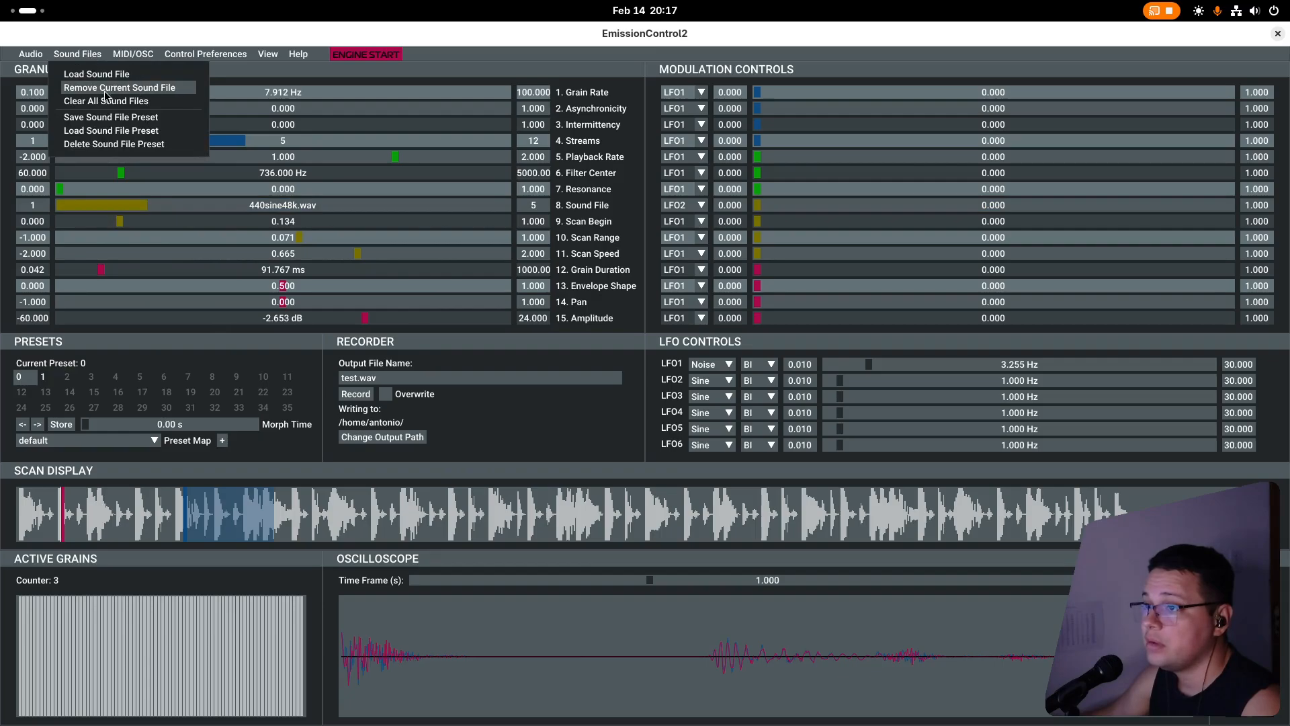
click(147, 93)
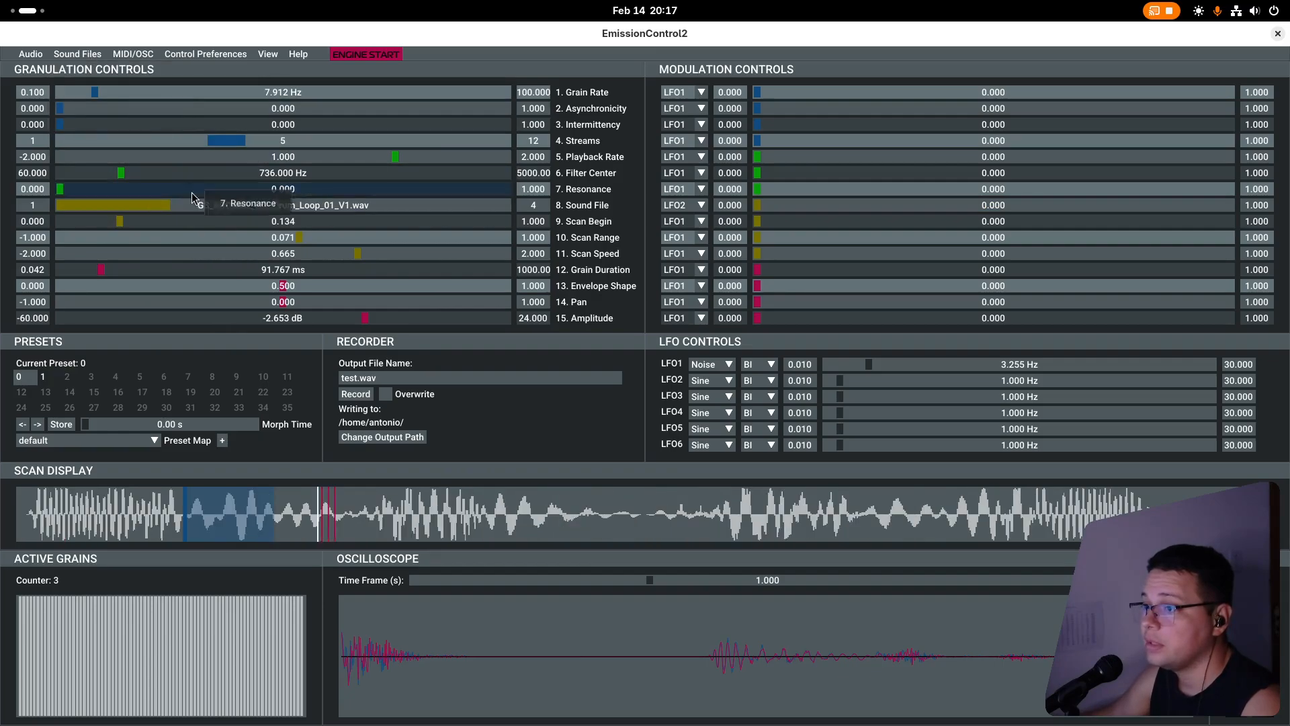
Select GS_ARCANE_172_Drum_Loop_01_V1.wav, raise the Sound File modulation to 1.000, and set LFO2 to Noise at about 7.39 Hz.
mouse_move(145, 208)
mouse_down()
mouse_move(386, 213)
mouse_move(145, 212)
mouse_up()
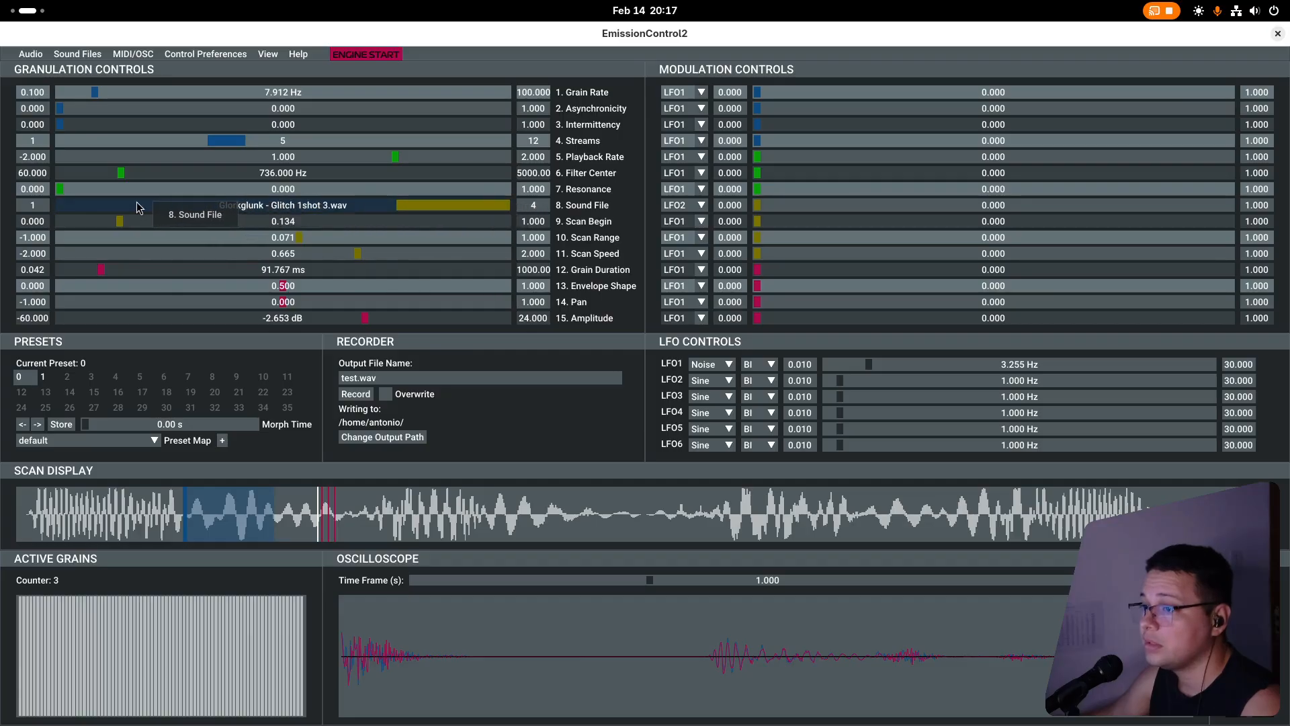
drag(777, 207, 1234, 212)
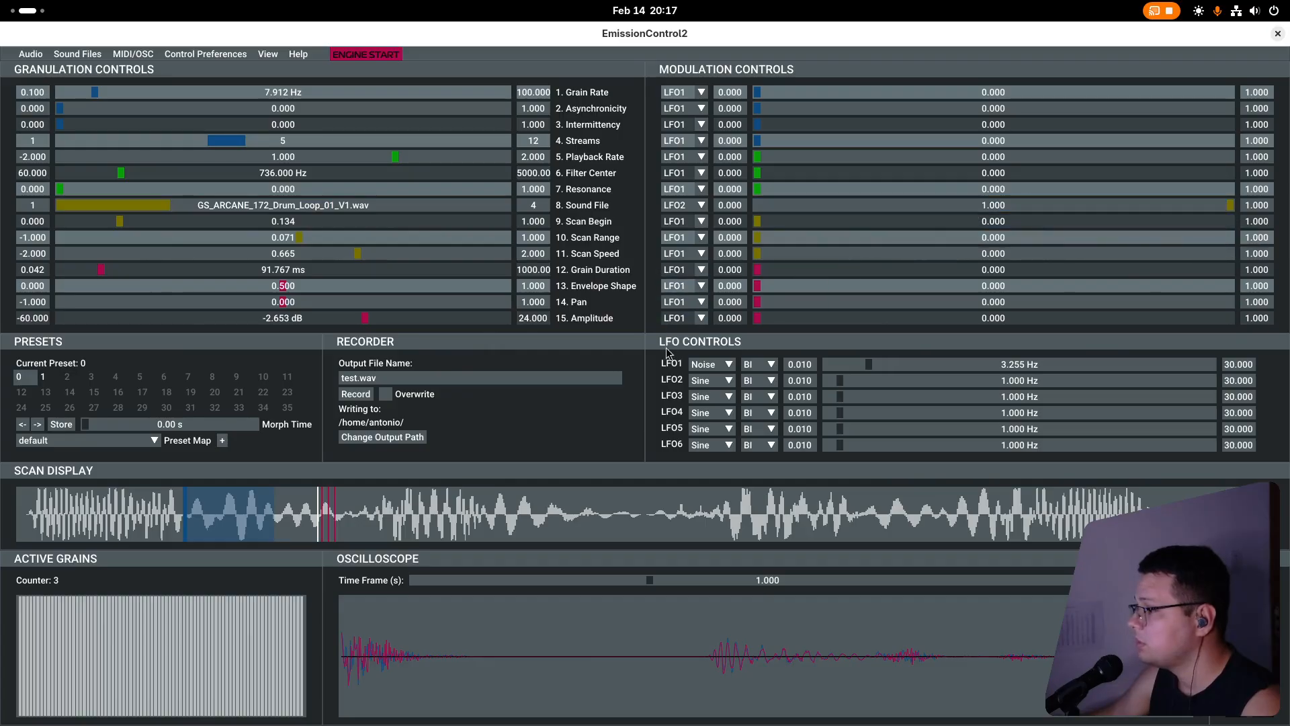
click(735, 386)
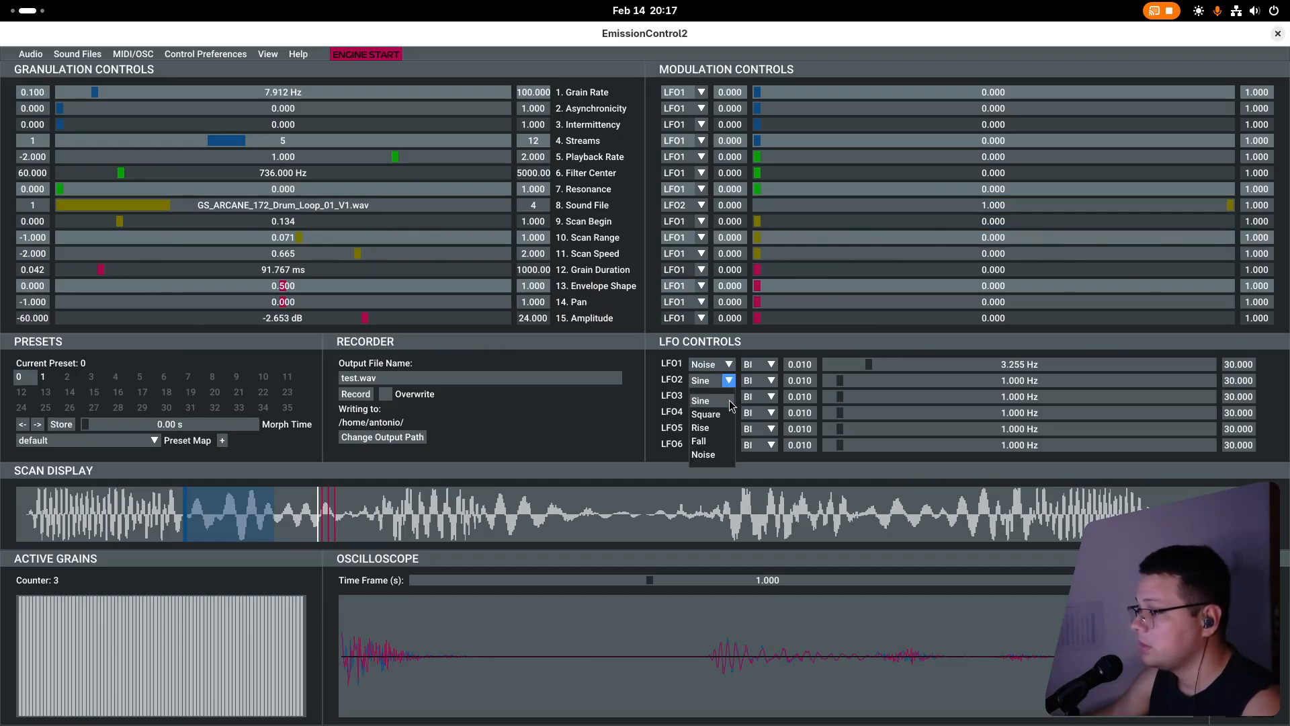
click(718, 454)
drag(840, 382, 925, 387)
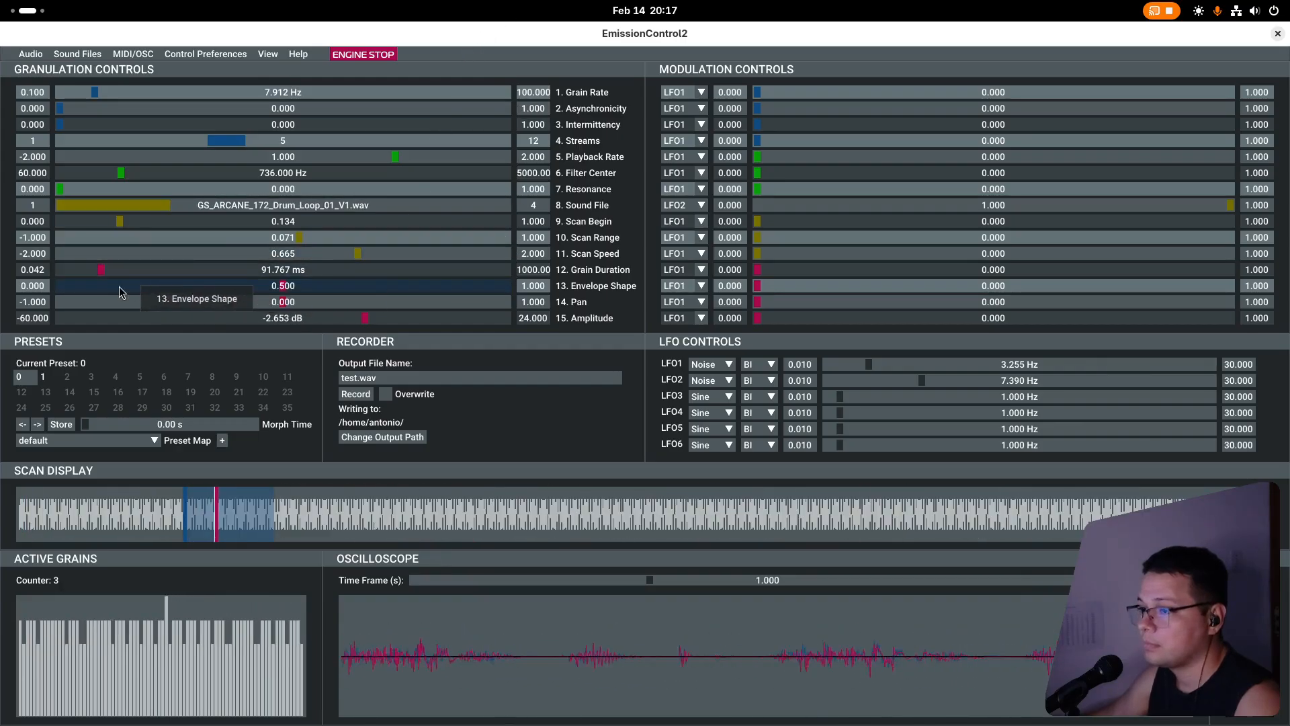
Set the Grain Duration to about 55 ms and the Scan Range modulation to about 0.697, and store the settings as preset 2.
mouse_move(104, 271)
mouse_down()
mouse_move(72, 272)
mouse_move(84, 271)
mouse_up()
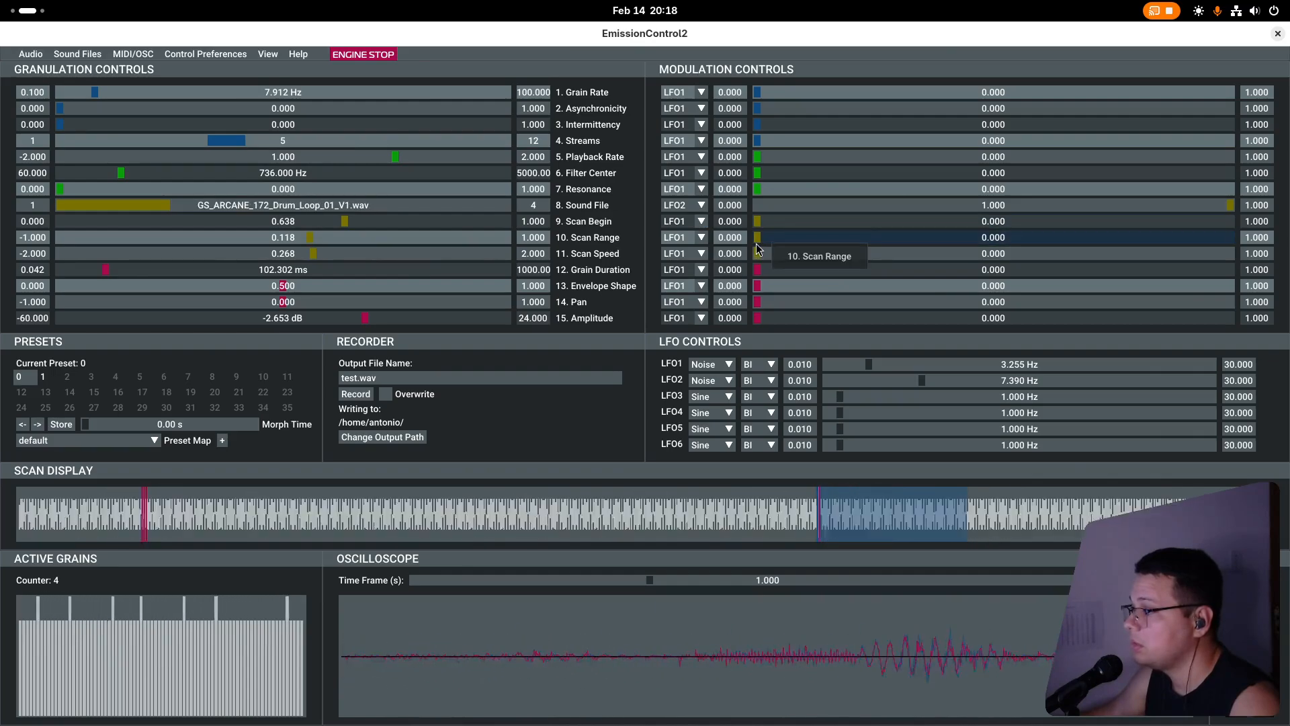
drag(758, 244, 1017, 252)
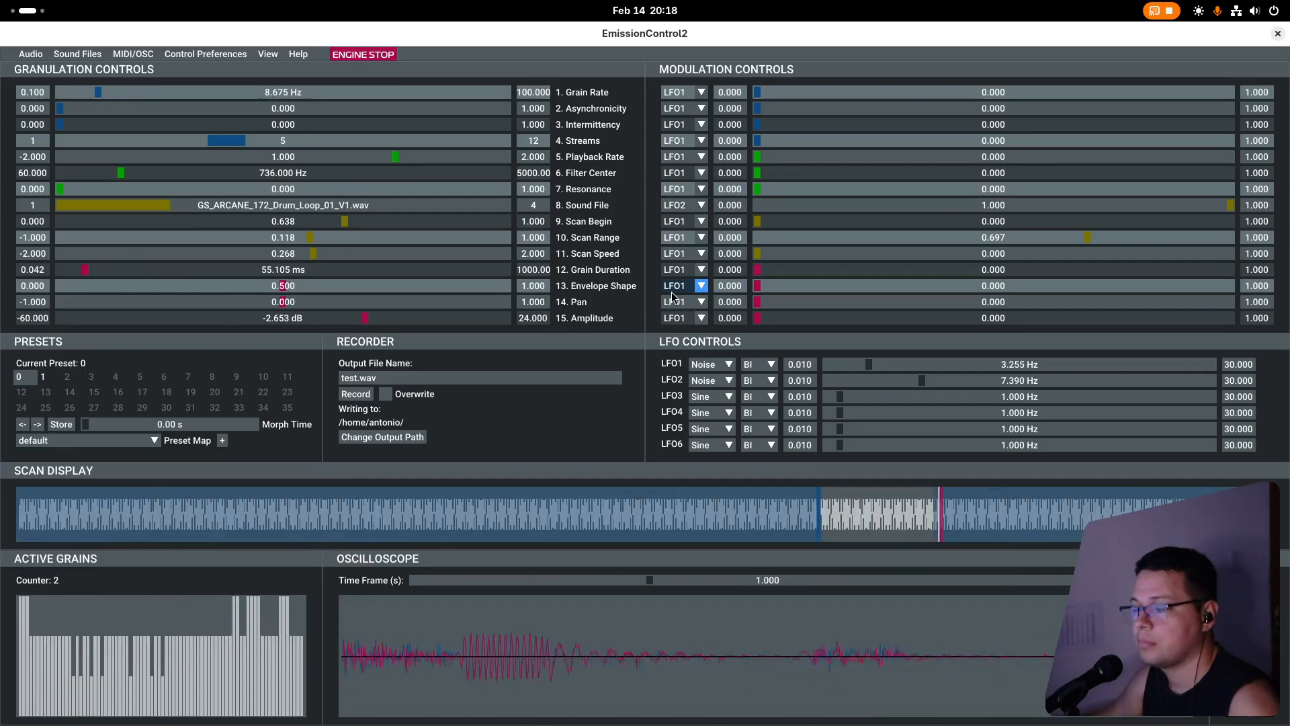
click(60, 425)
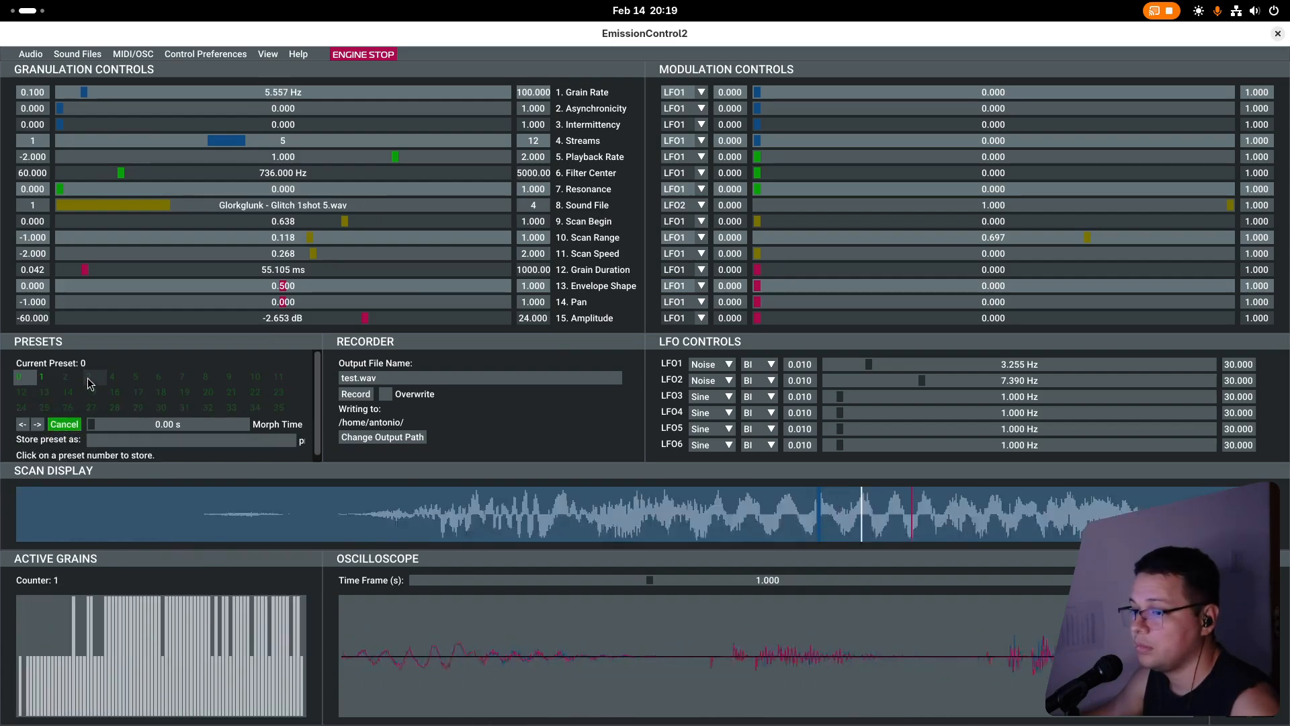
click(69, 377)
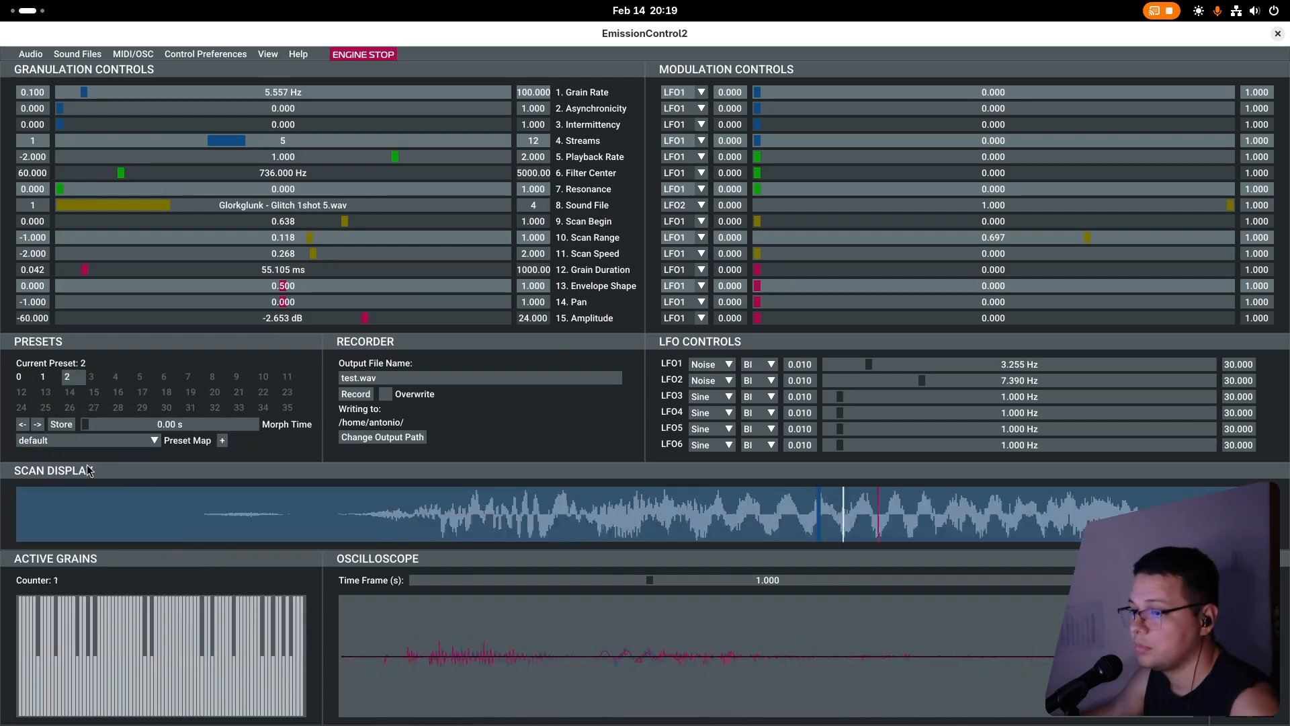
Recall preset 1, return to preset 2, and stop the engine.
click(45, 379)
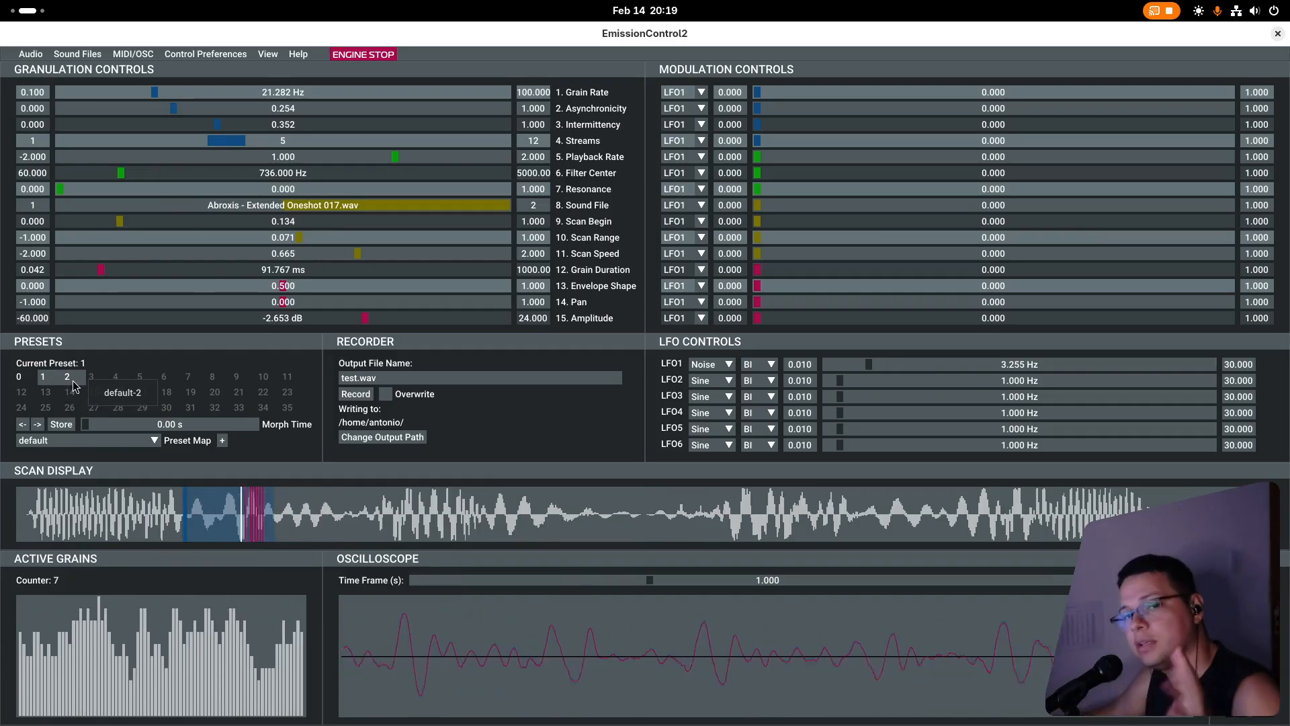
click(73, 384)
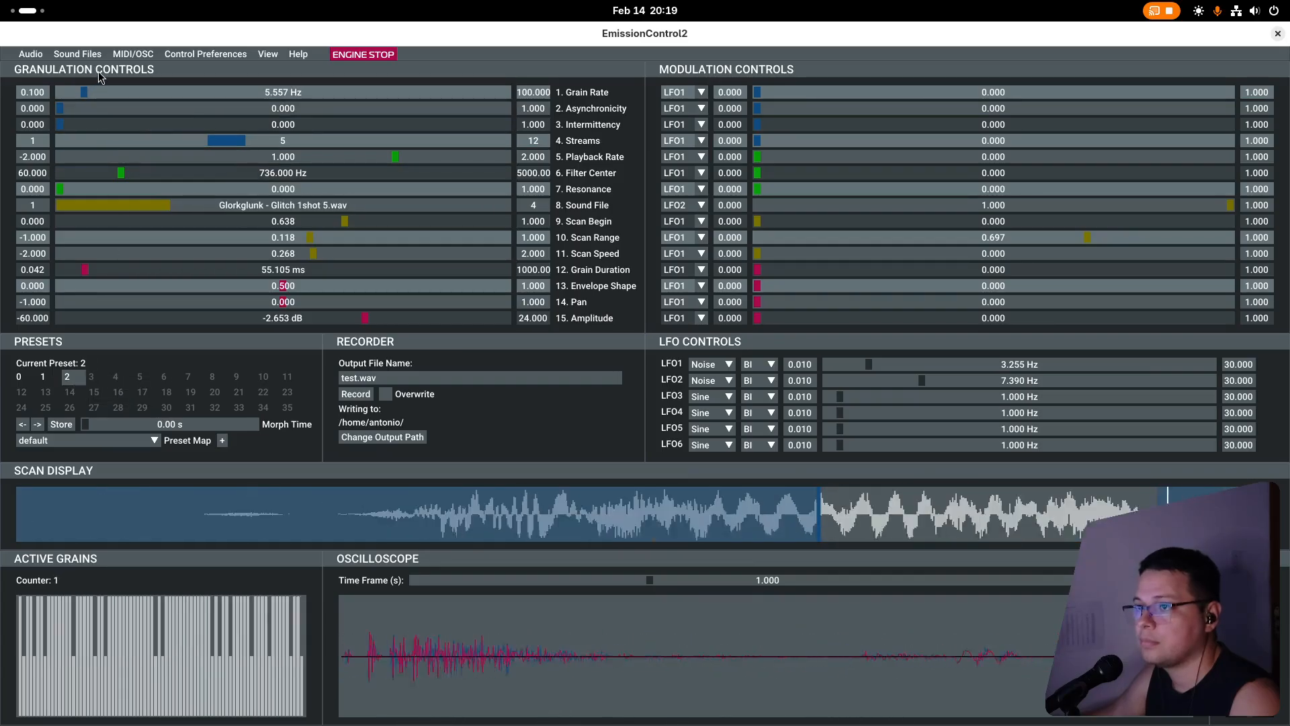
key(space)
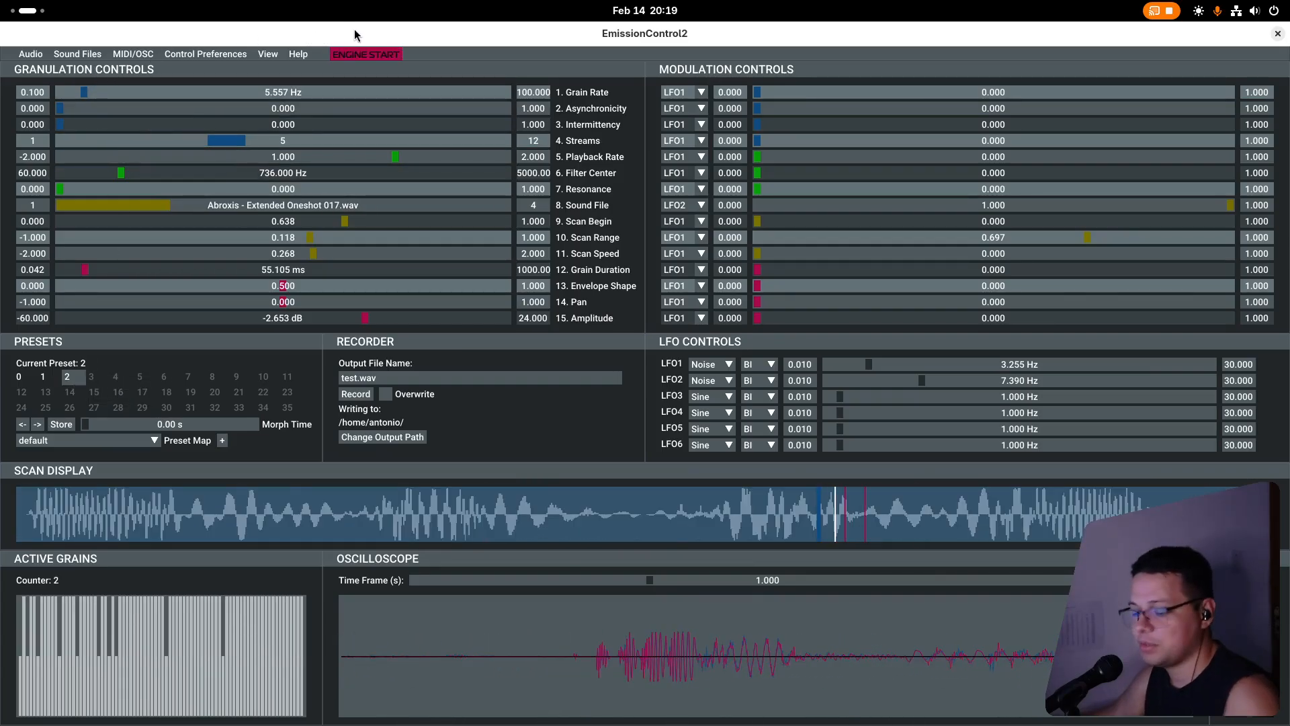